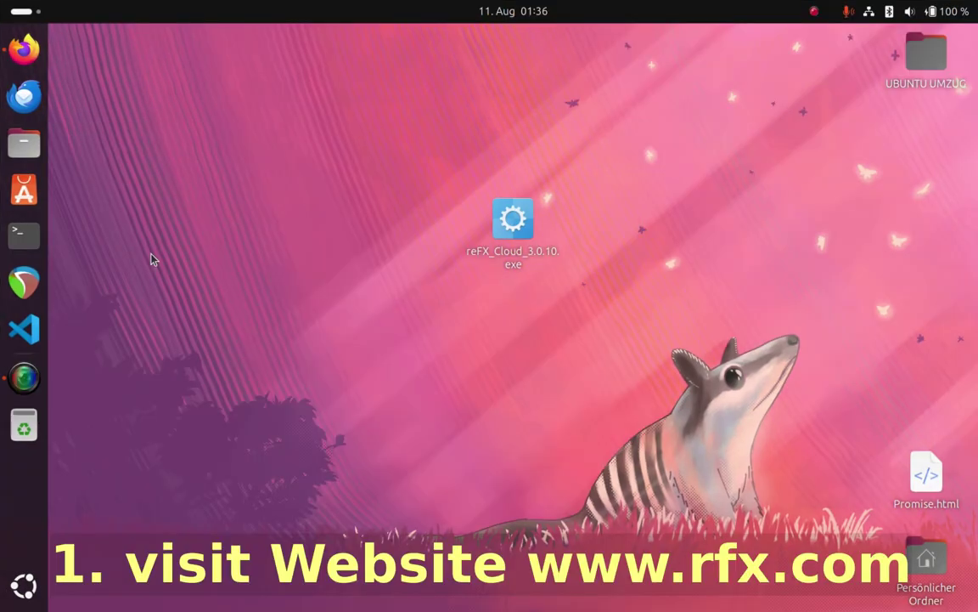
Log in to refx.com with the saved credentials, confirm the reCAPTCHA, and download the reFX Cloud app.
{"action": "left_click", "coordinate": [24, 48]}
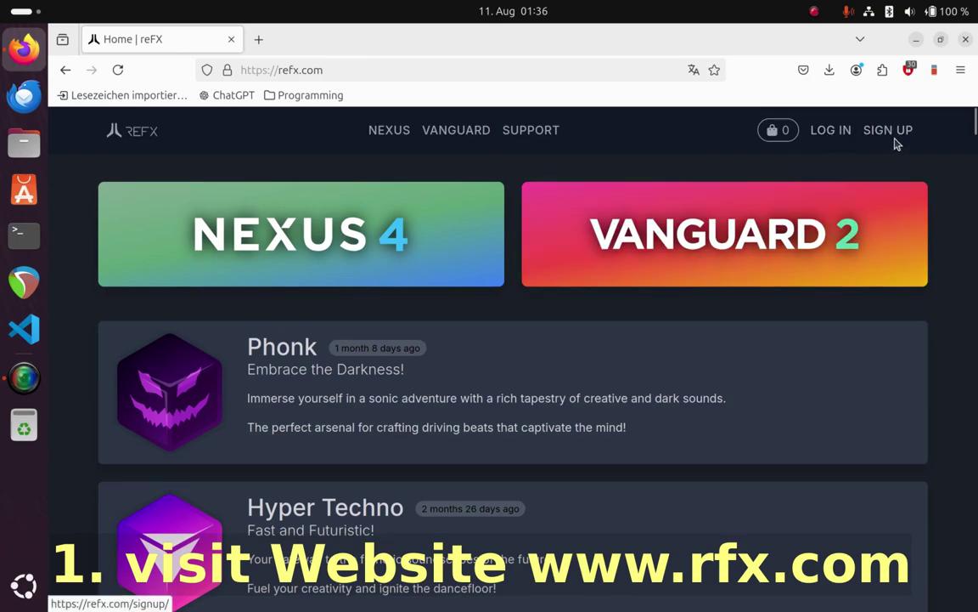
{"action": "left_click", "coordinate": [828, 134]}
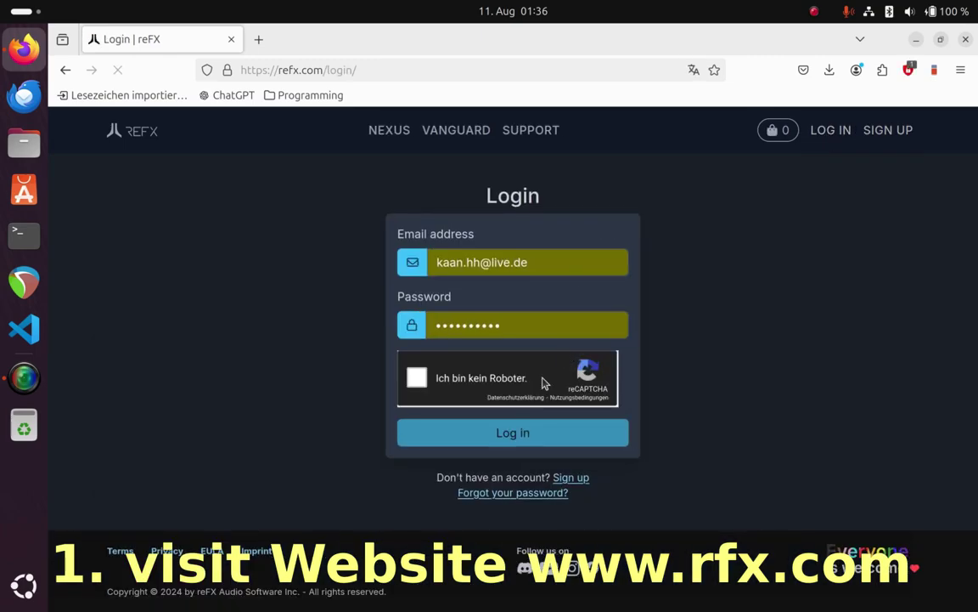
{"action": "left_click", "coordinate": [416, 378]}
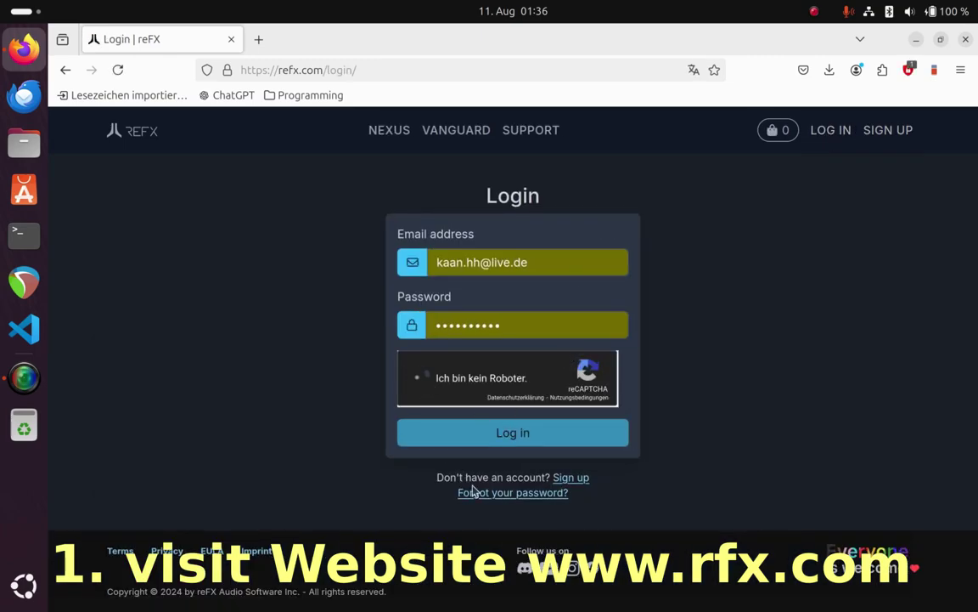
{"action": "left_click", "coordinate": [519, 433]}
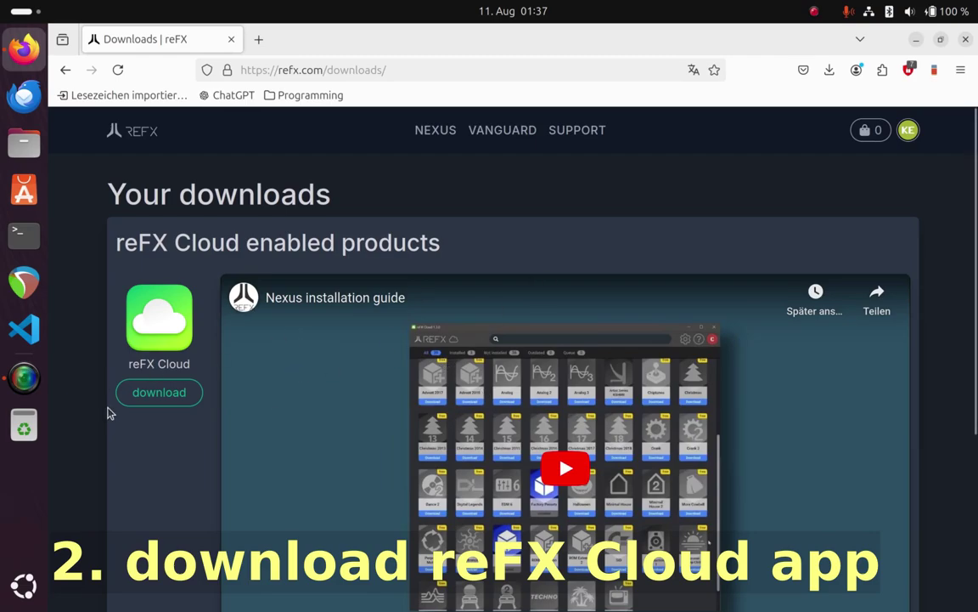
{"action": "left_click", "coordinate": [141, 396]}
{"action": "left_click", "coordinate": [131, 394]}
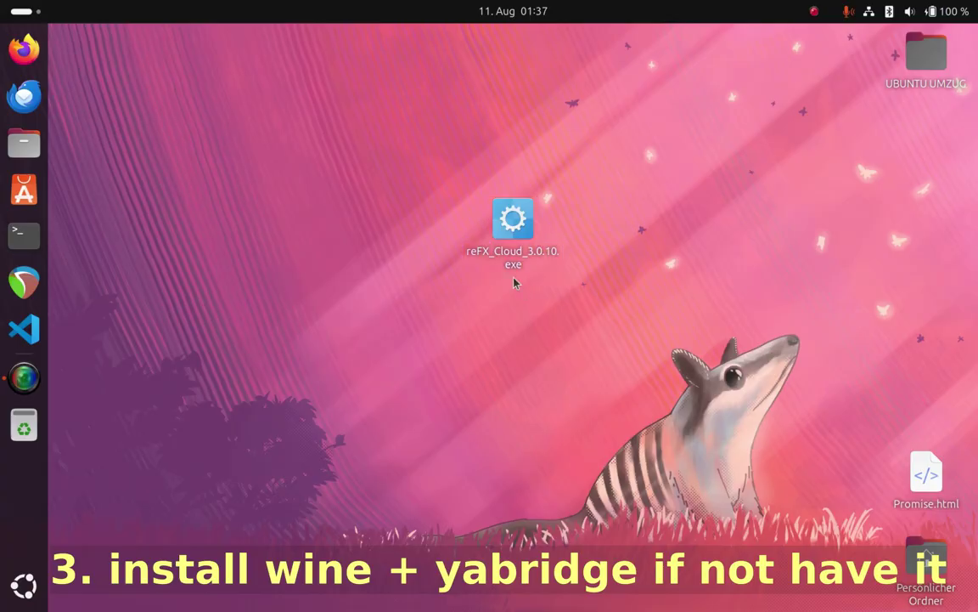
Open reFX_Cloud_3.0.10.exe from the desktop with the application Wine Windows-Programmstarter.
{"action": "right_click", "coordinate": [531, 226]}
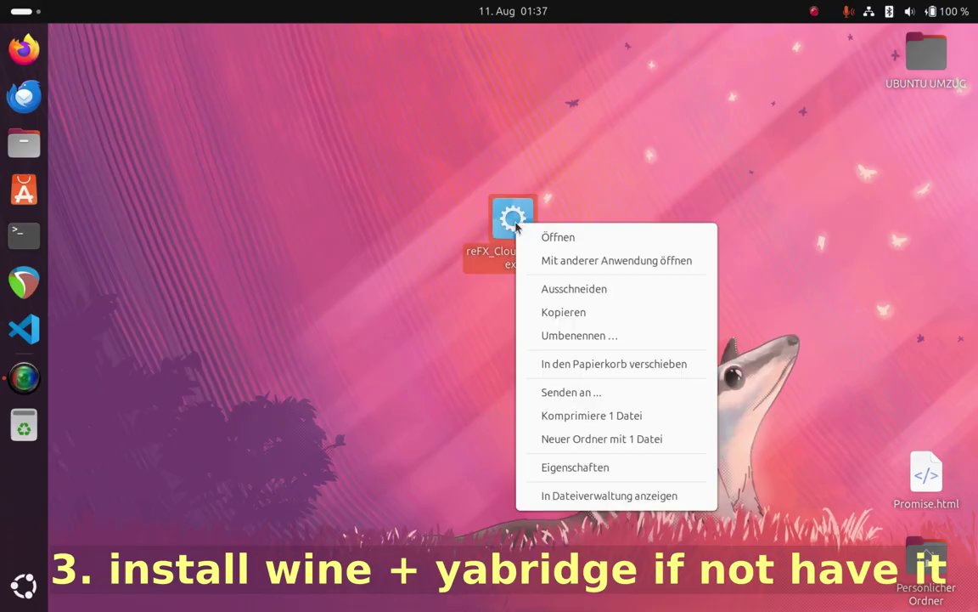
{"action": "left_click", "coordinate": [589, 262]}
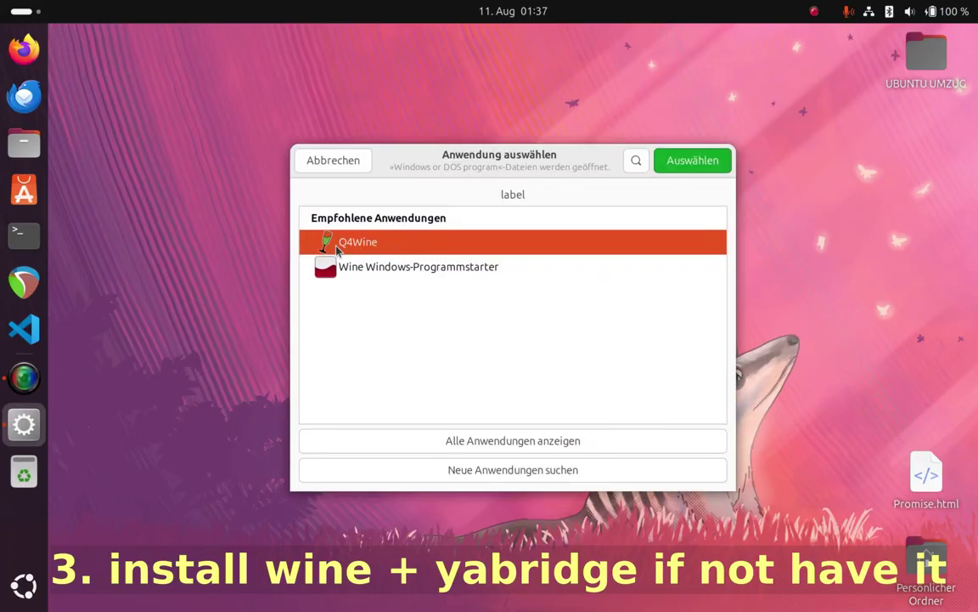
{"action": "left_click", "coordinate": [362, 270]}
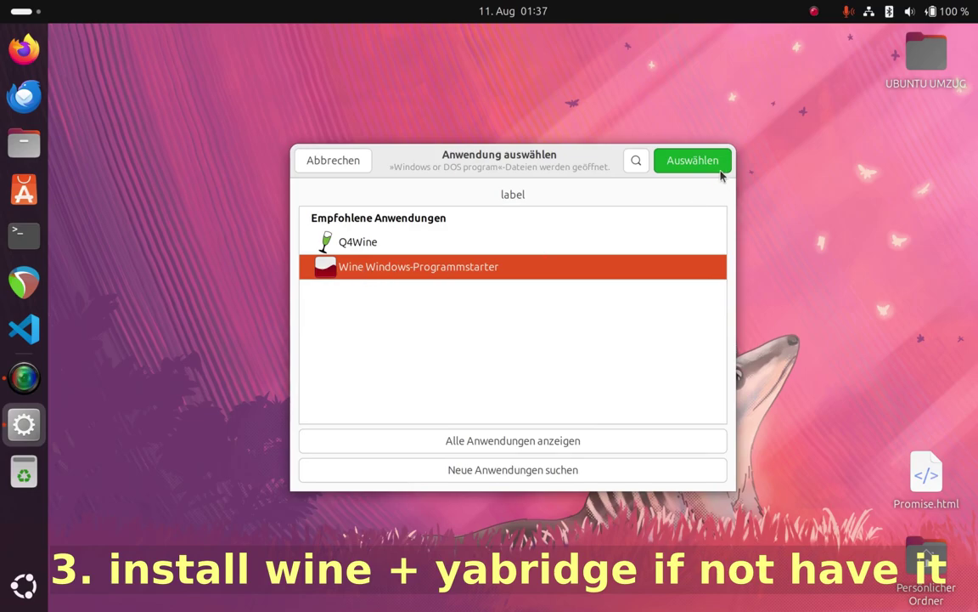
{"action": "left_click", "coordinate": [658, 163]}
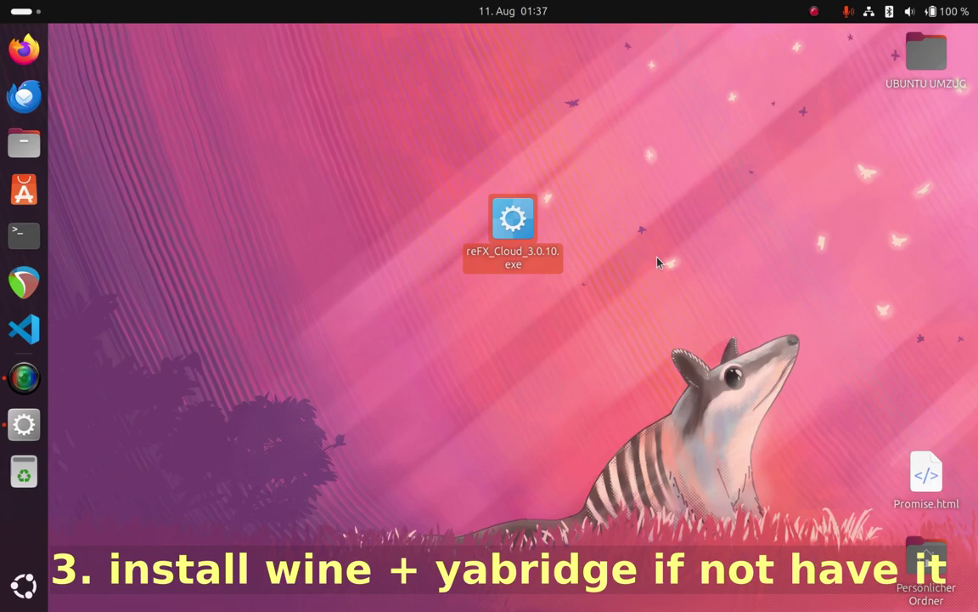
Open the reFX Cloud installer on the desktop again with its default application.
{"action": "right_click", "coordinate": [491, 220]}
{"action": "left_click", "coordinate": [552, 238]}
{"action": "right_click", "coordinate": [530, 221]}
{"action": "left_click", "coordinate": [314, 291]}
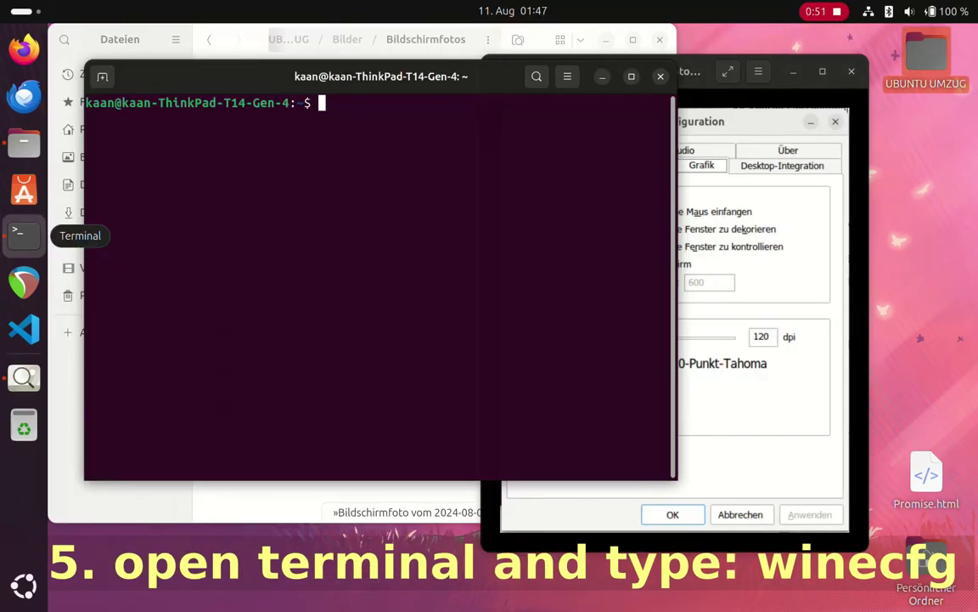
Run winecfg in the terminal and apply a screen resolution of 120 dpi in the Wine graphics settings.
{"action": "type", "text": "winecfg"}
{"action": "key", "text": "Return"}
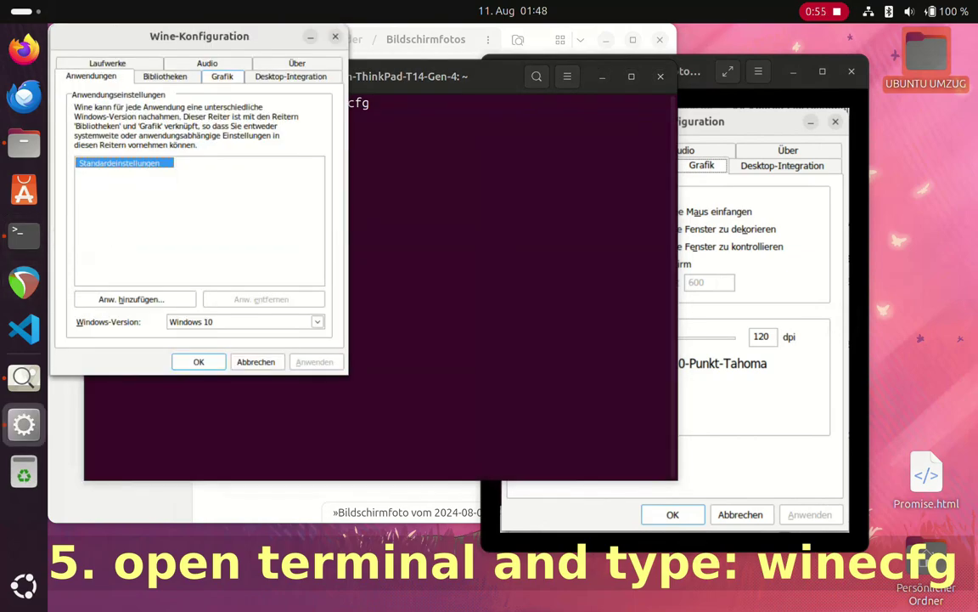
{"action": "left_click", "coordinate": [221, 76]}
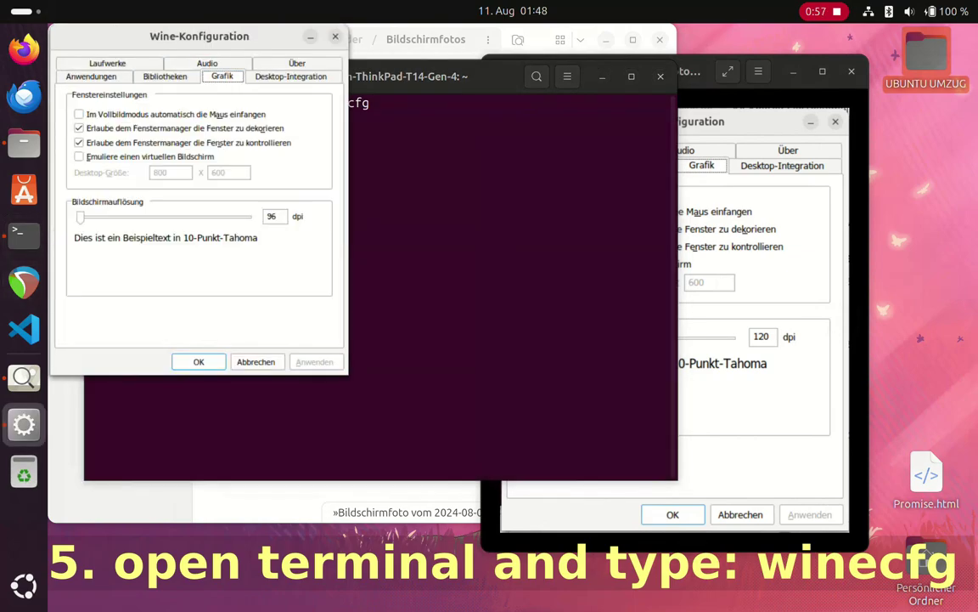
{"action": "left_click_drag", "start_coordinate": [79, 217], "coordinate": [94, 217]}
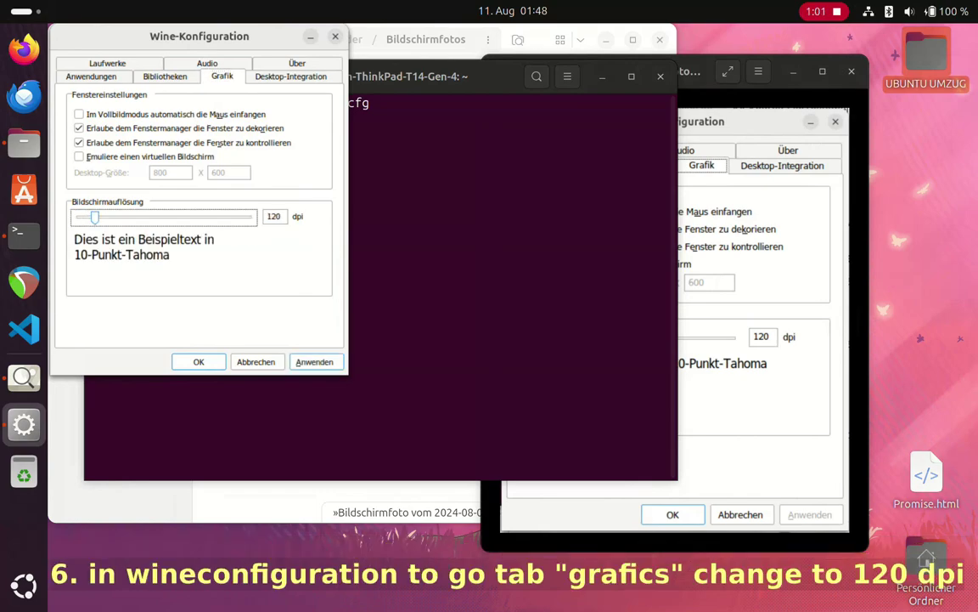
{"action": "left_click", "coordinate": [314, 361]}
{"action": "left_click", "coordinate": [198, 362]}
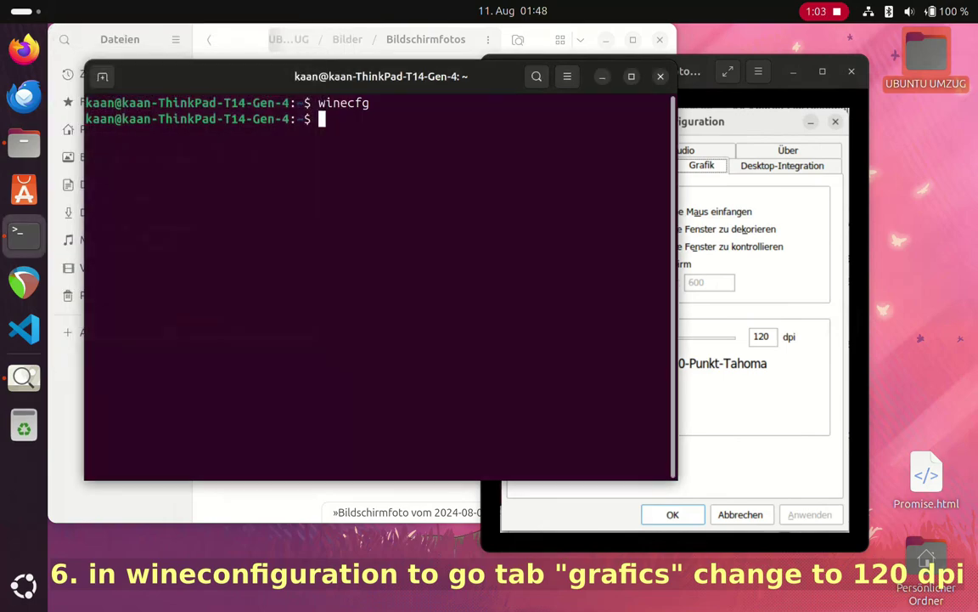
{"action": "key", "text": "Up"}
{"action": "key", "text": "Return"}
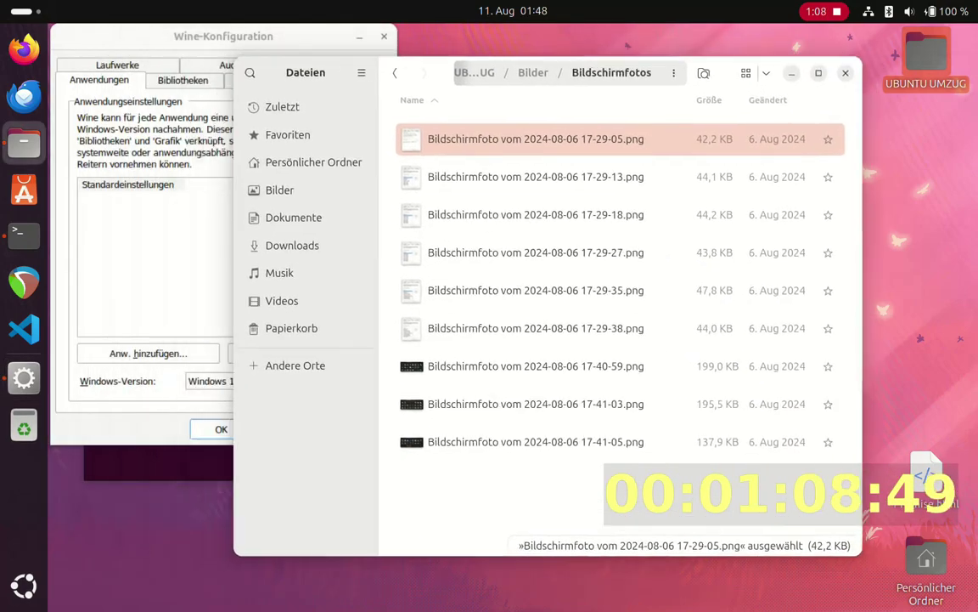
{"action": "left_click_drag", "start_coordinate": [306, 73], "coordinate": [387, 98]}
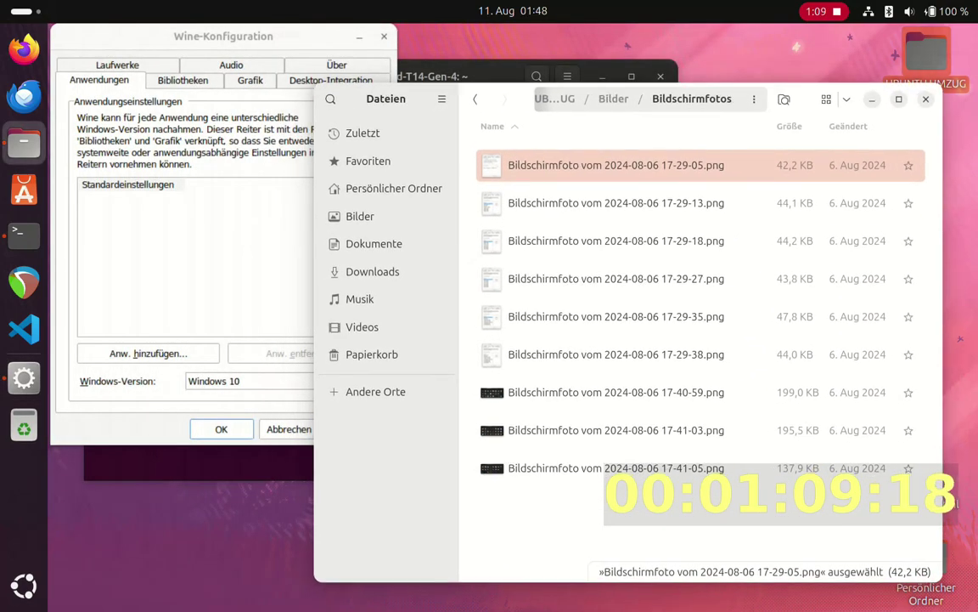
{"action": "double_click", "coordinate": [617, 203]}
{"action": "left_click_drag", "start_coordinate": [298, 112], "coordinate": [740, 66]}
{"action": "left_click_drag", "start_coordinate": [224, 37], "coordinate": [365, 55]}
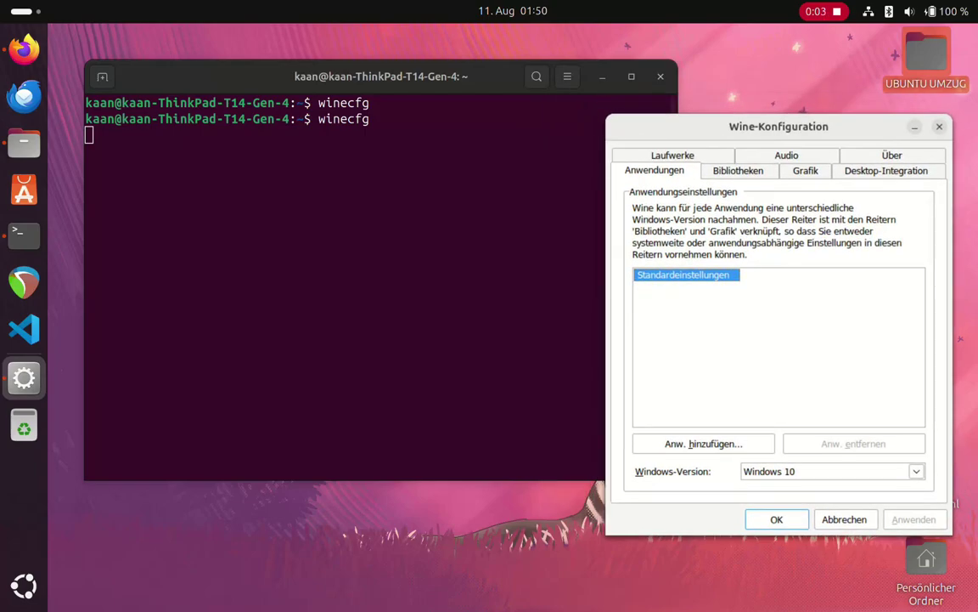
In the terminal, run sudo apt install winetricks and winetricks d3dx9 d3dx10 d3dx11 dxvk, entering the sudo password and confirming the installation.
{"action": "key", "text": "alt+Tab"}
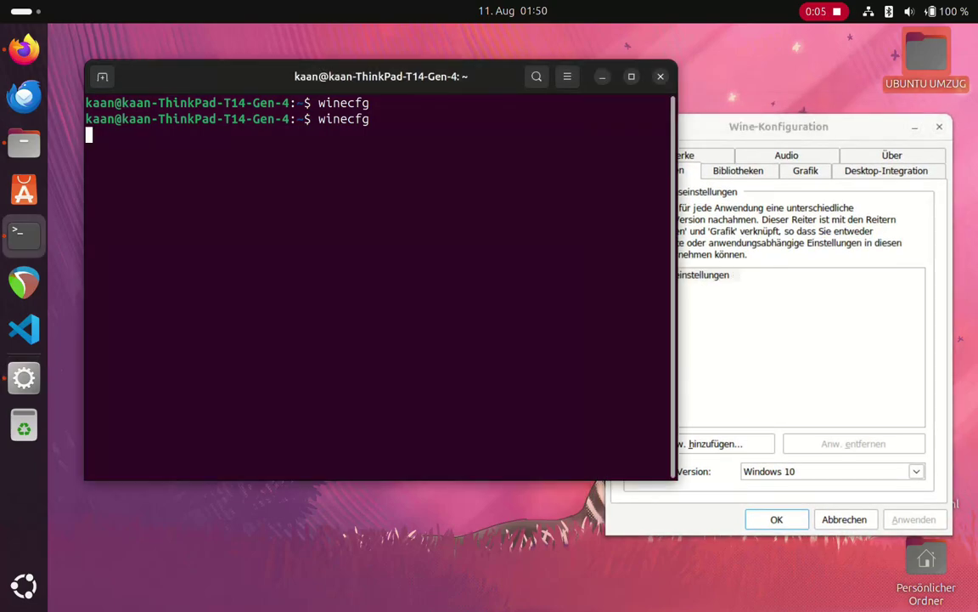
{"action": "type", "text": "sudo apt install winetricks winetricks d3dx9 d3dx10 d3dx11 dxvk"}
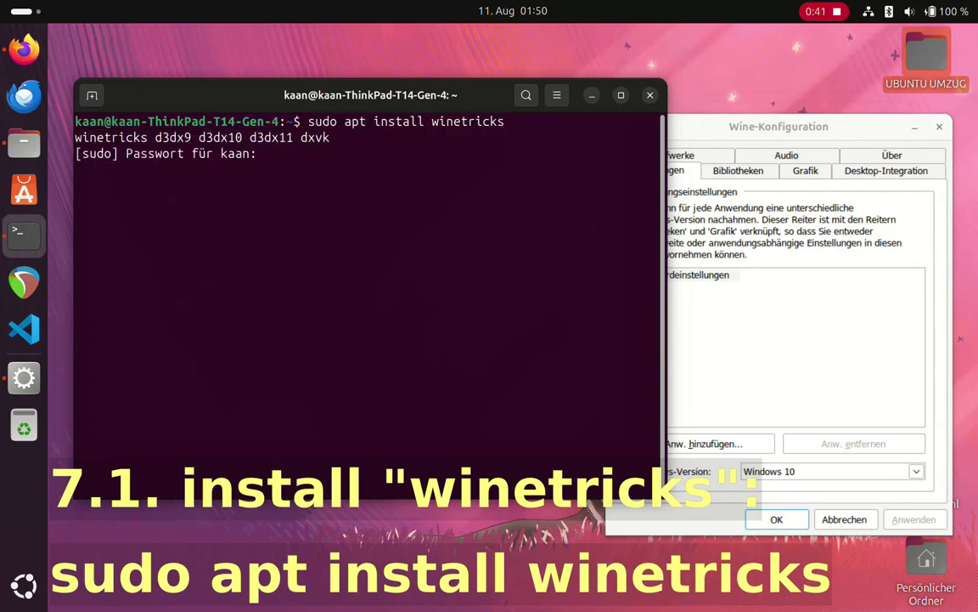
{"action": "key", "text": "Return"}
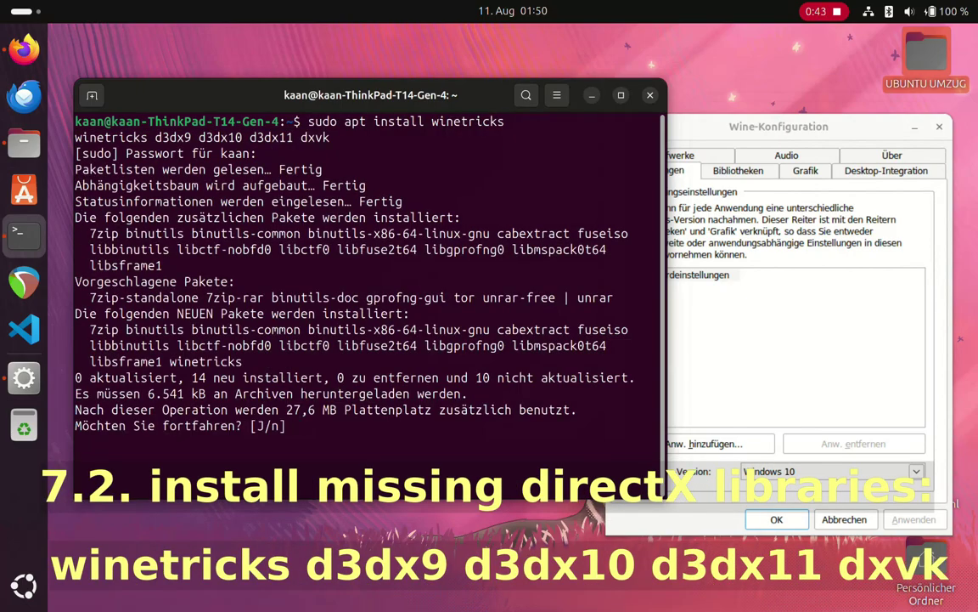
{"action": "type", "text": "J"}
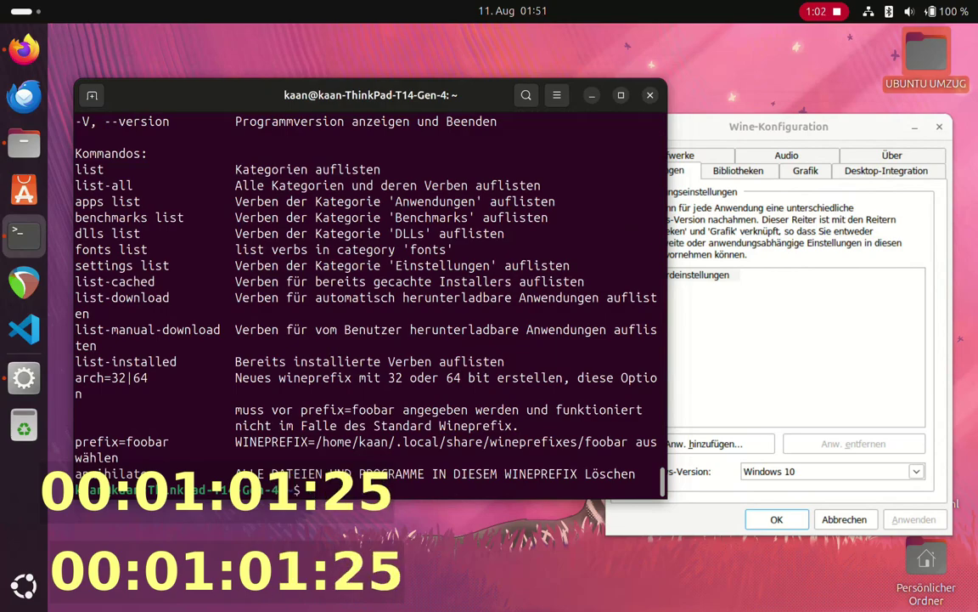
{"action": "key", "text": "Return"}
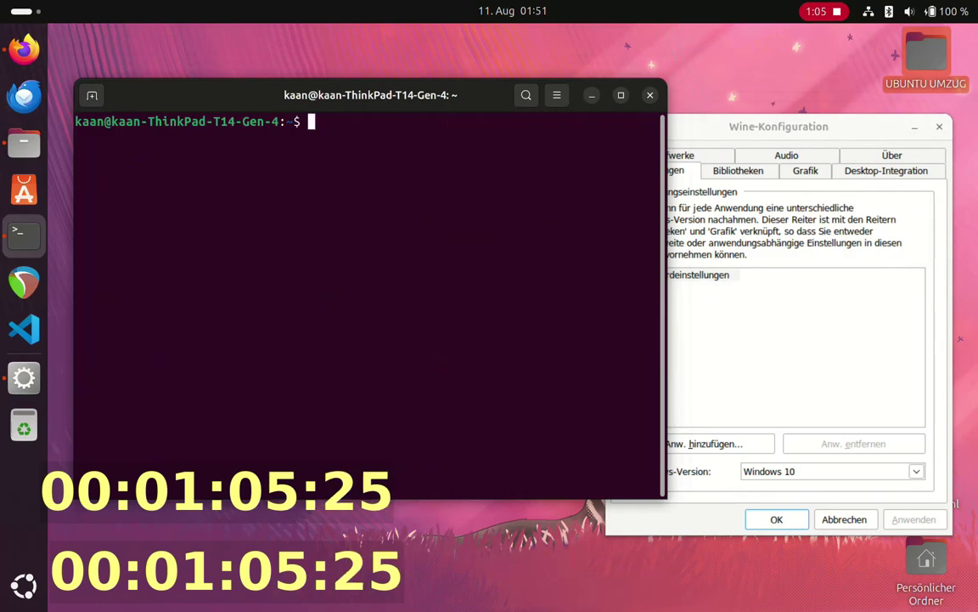
Review the existing DLL overrides in the Wine configuration's library settings.
{"action": "left_click", "coordinate": [738, 169]}
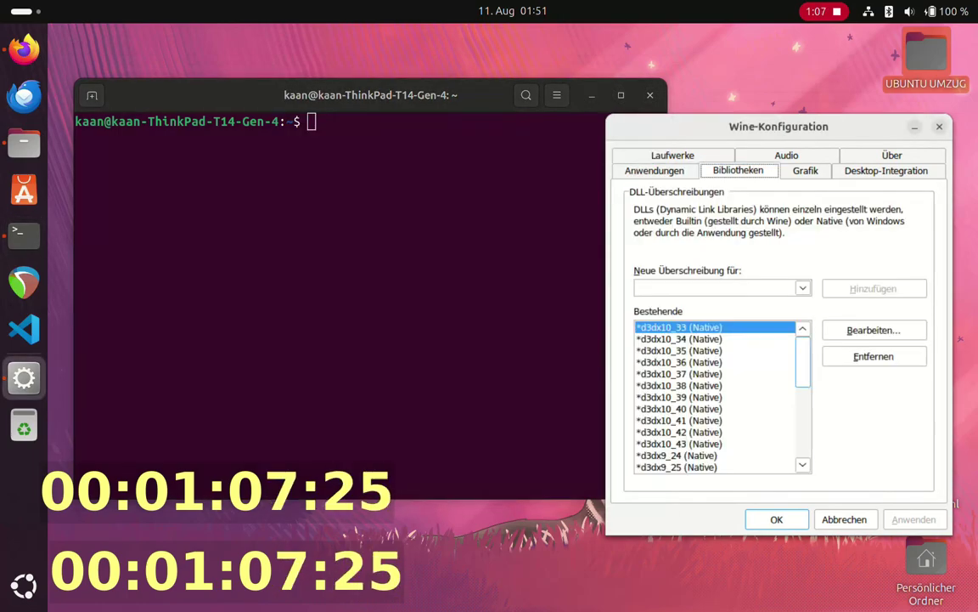
{"action": "scroll", "coordinate": [717, 397], "scroll_direction": "down", "scroll_amount": 6}
{"action": "scroll", "coordinate": [717, 397], "scroll_direction": "up", "scroll_amount": 6}
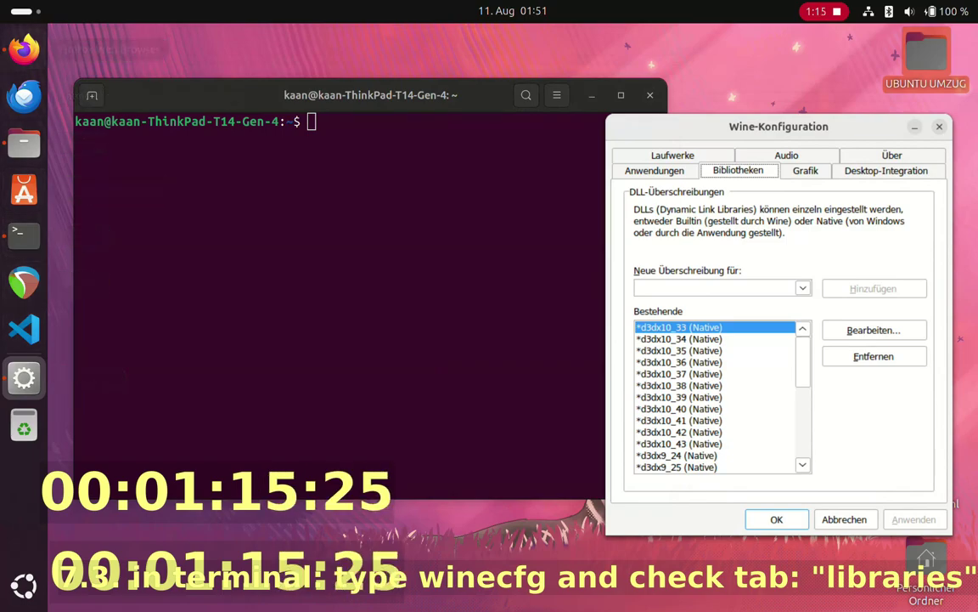
Minimize the terminal, move reFX_Cloud_3.0.10.exe clear of the Wine configuration window, and open it with Wine Windows-Programmstarter.
{"action": "left_click", "coordinate": [592, 95]}
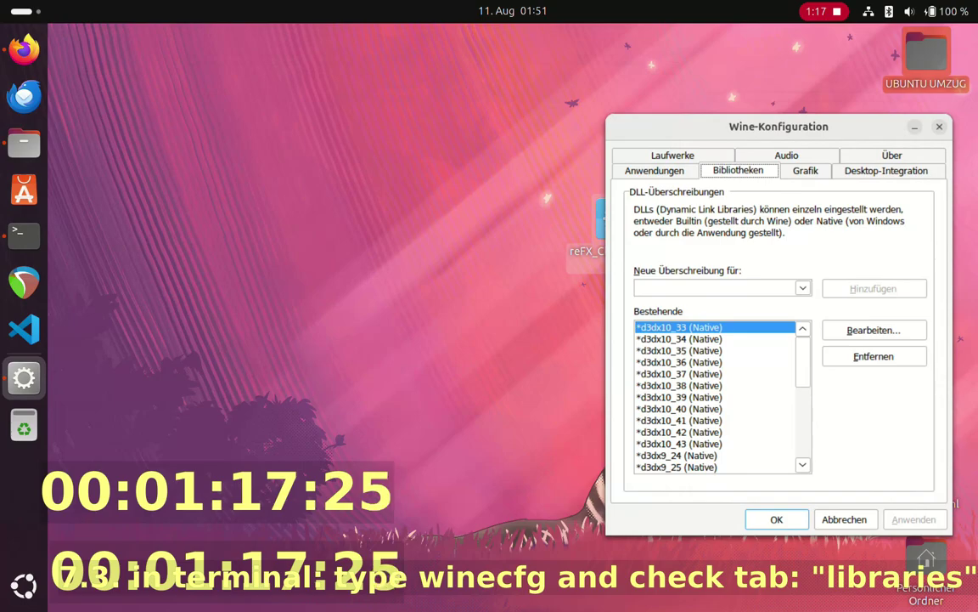
{"action": "left_click_drag", "start_coordinate": [600, 219], "coordinate": [501, 220]}
{"action": "right_click", "coordinate": [520, 214]}
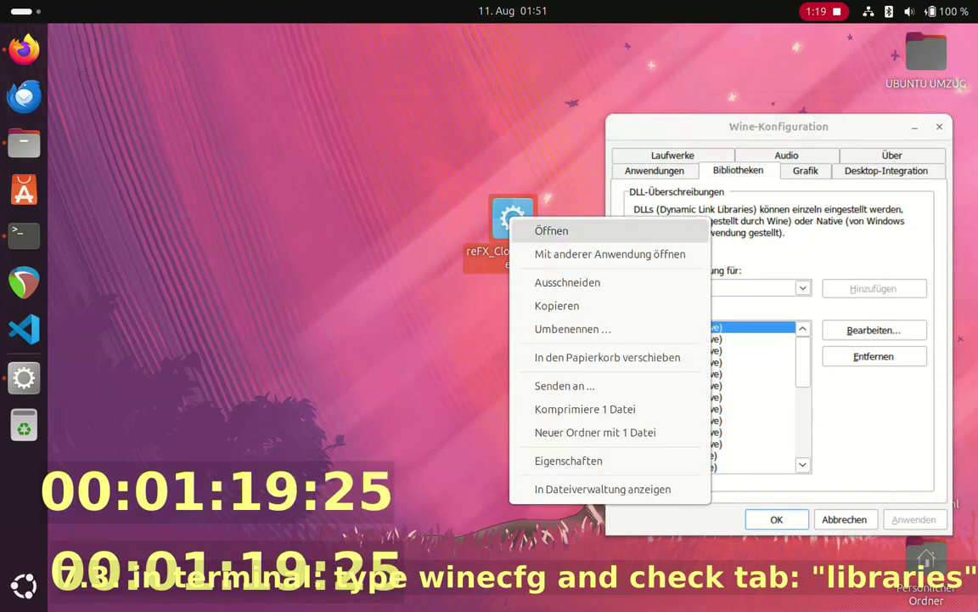
{"action": "left_click", "coordinate": [579, 253]}
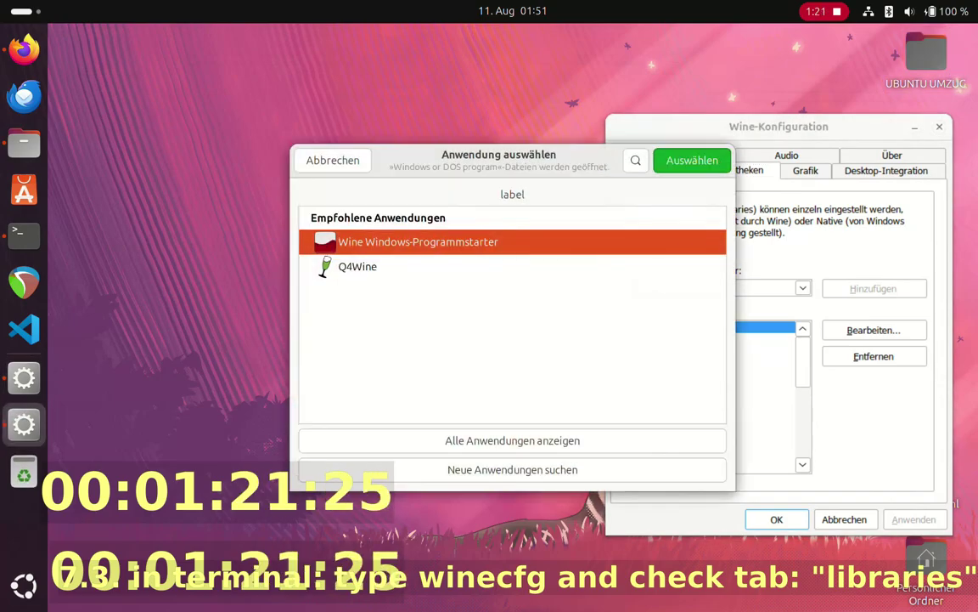
{"action": "key", "text": "Return"}
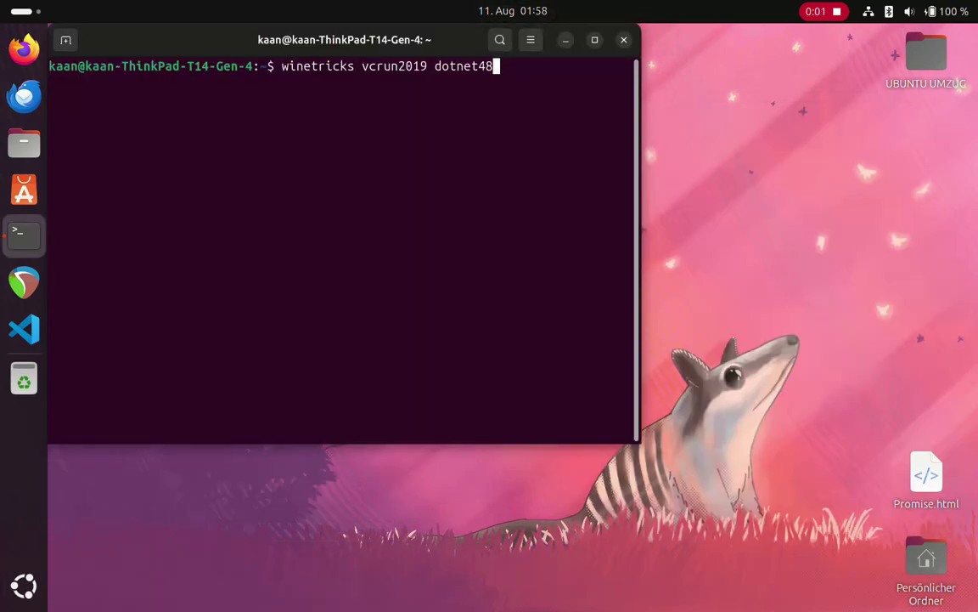
Run winetricks vcrun2019 dotnet48, accept the licence, and complete the Microsoft Visual C++ 2015-2019 Redistributable (x86) setup.
{"action": "key", "text": "ctrl+shift+v"}
{"action": "key", "text": "Return"}
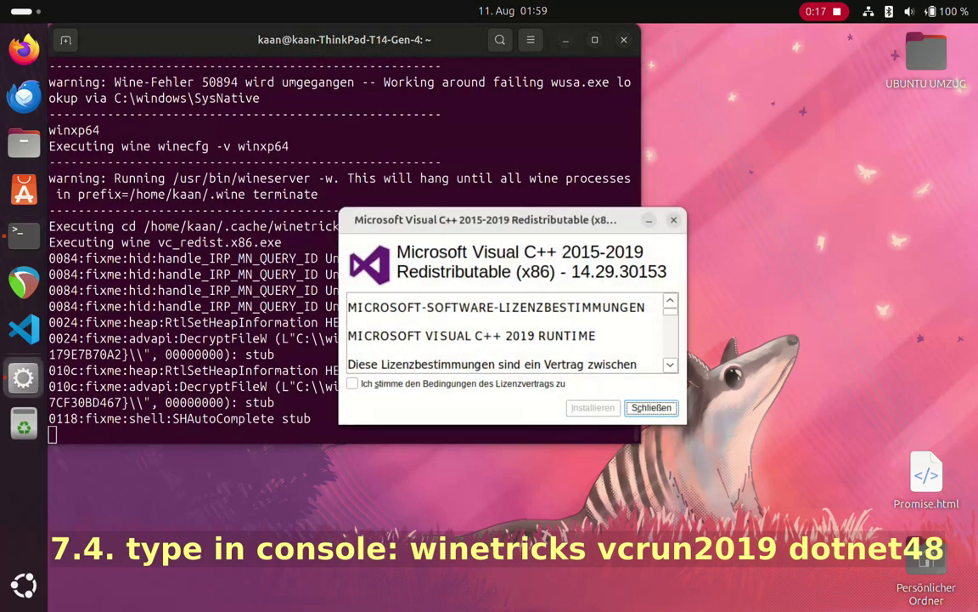
{"action": "left_click", "coordinate": [351, 383]}
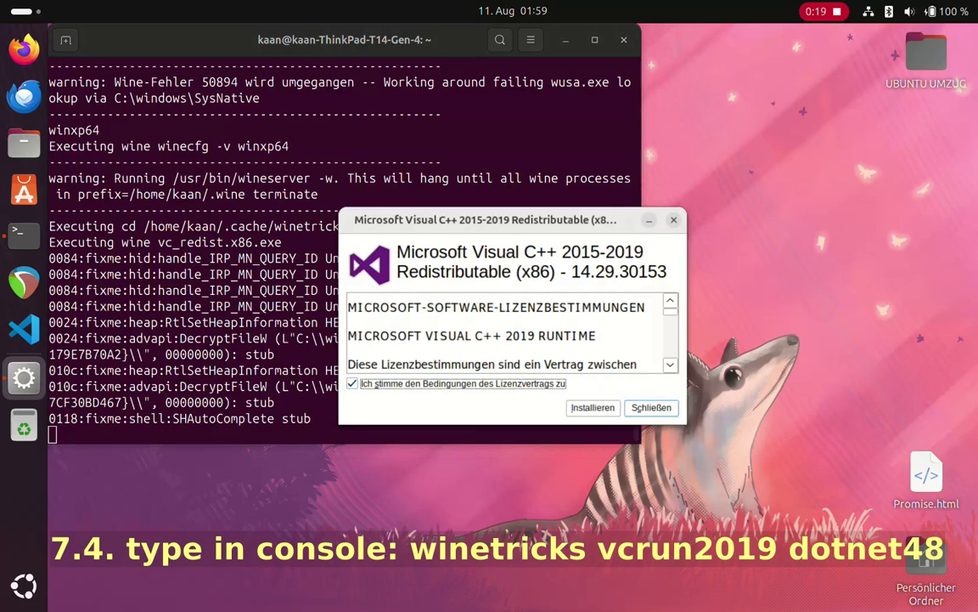
{"action": "key", "text": "Return"}
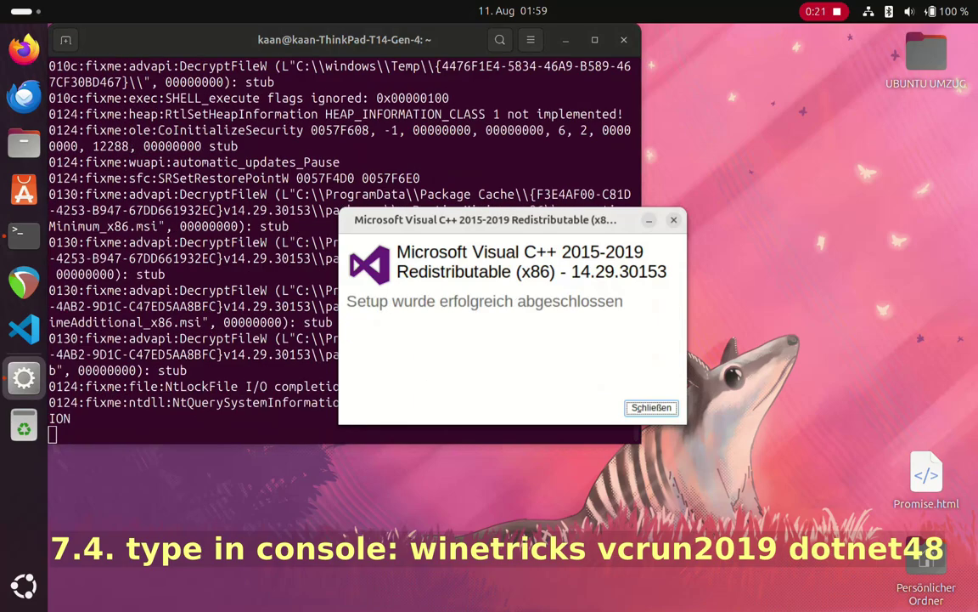
{"action": "key", "text": "Return"}
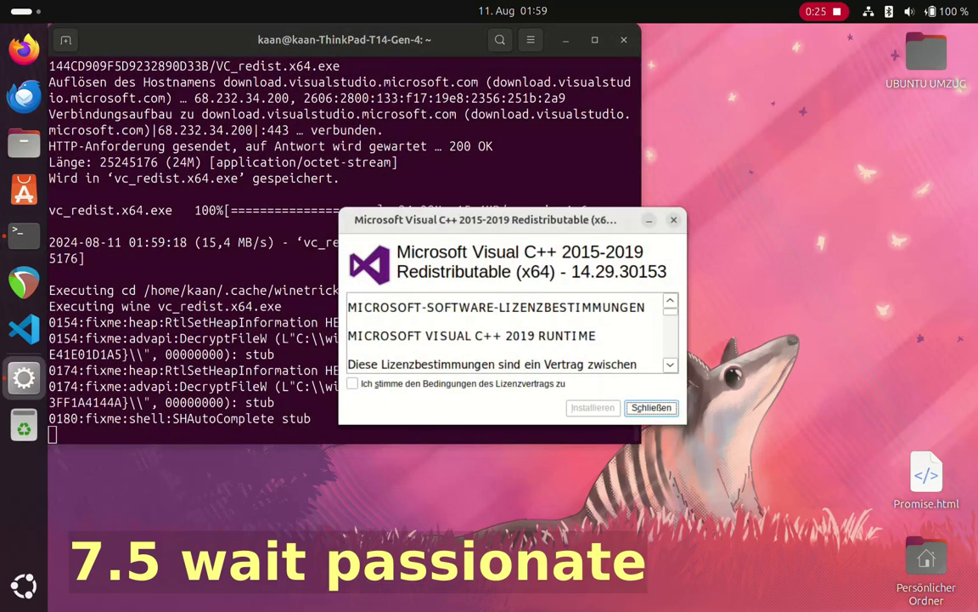
Install the Microsoft Visual C++ 2015-2019 Redistributable (x64) and close its setup.
{"action": "key", "text": "shift+Tab"}
{"action": "key", "text": "Return"}
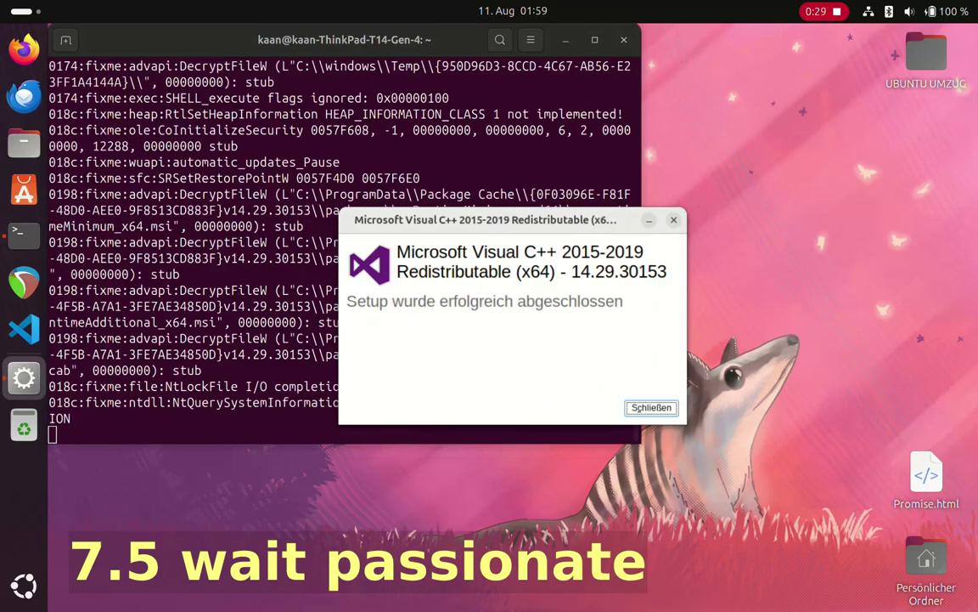
{"action": "key", "text": "Return"}
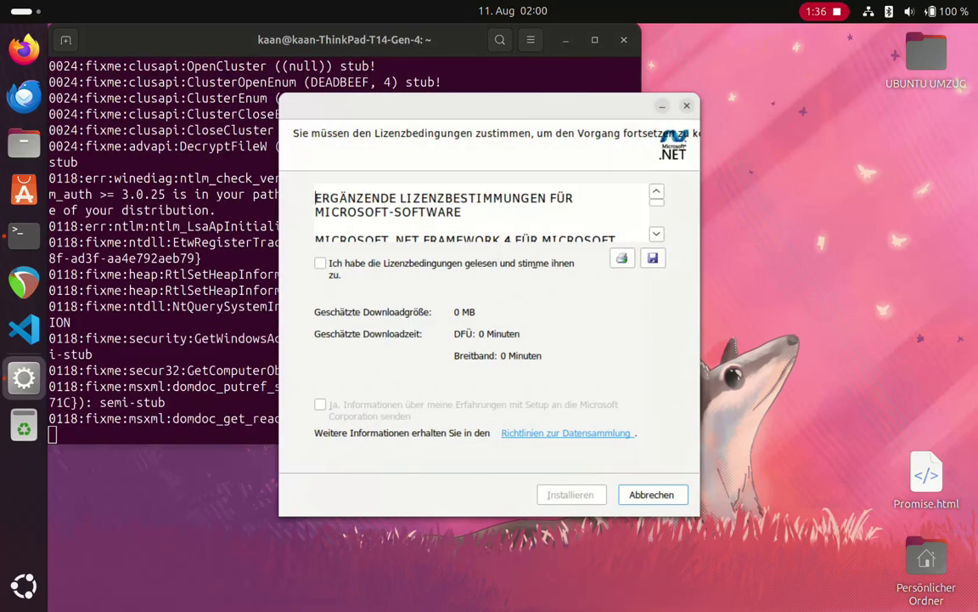
Accept the .NET Framework 4 licence terms, agree to send setup experience information to Microsoft, and start the installation.
{"action": "left_click", "coordinate": [320, 263]}
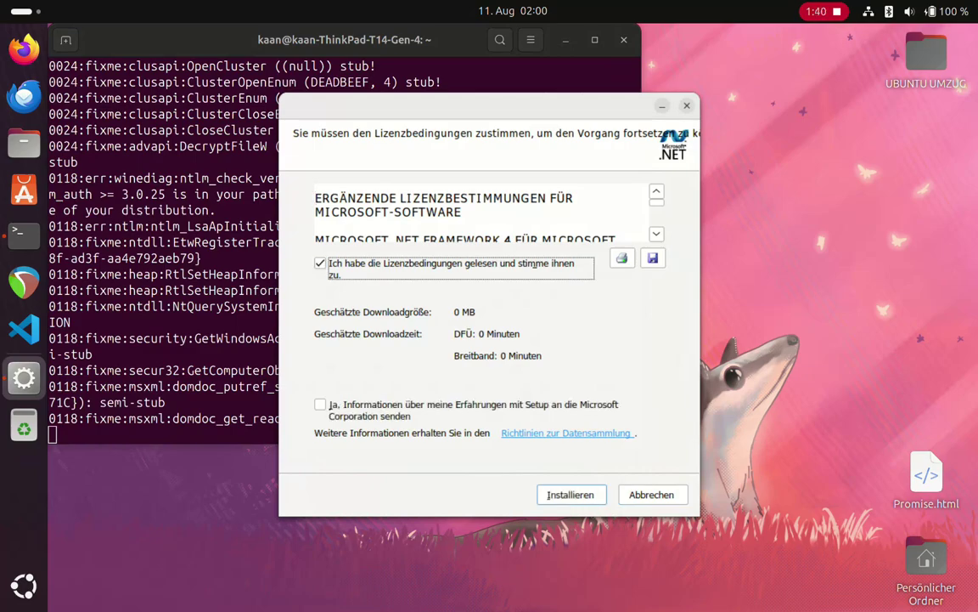
{"action": "left_click", "coordinate": [320, 404]}
{"action": "left_click", "coordinate": [571, 495]}
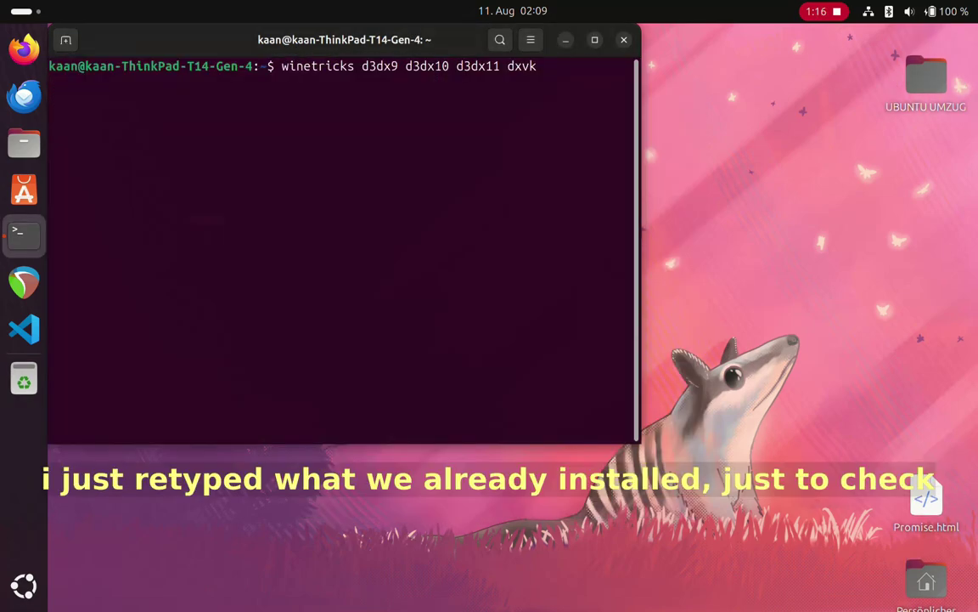
Rerun winetricks vcrun2019 dotnet48 in the terminal to check that both components are installed.
{"action": "key", "text": "Up"}
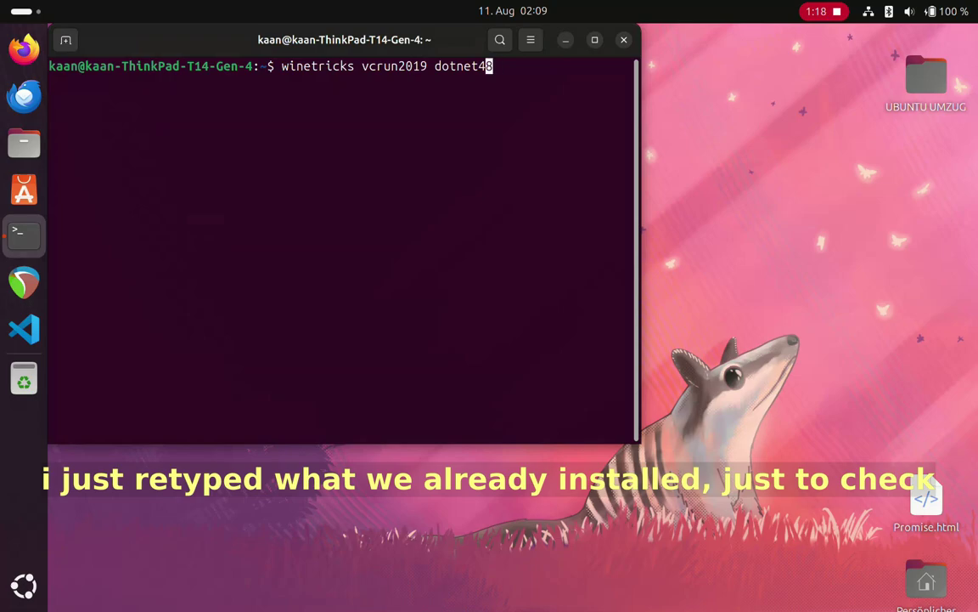
{"action": "key", "text": "Right"}
{"action": "key", "text": "Right"}
{"action": "key", "text": "Return"}
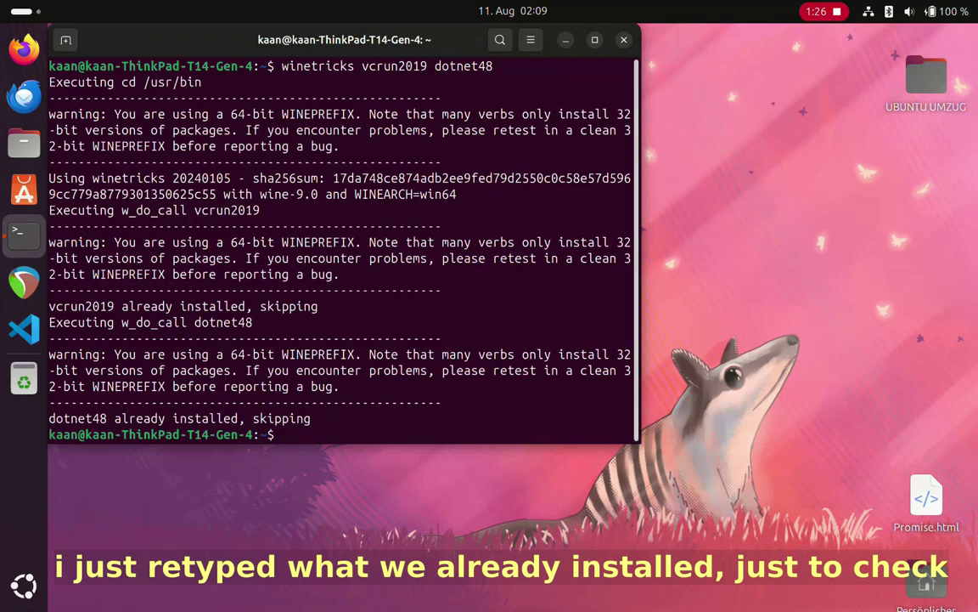
Close the terminal and launch the reFX Cloud app from the installed applications.
{"action": "key", "text": "alt+F4"}
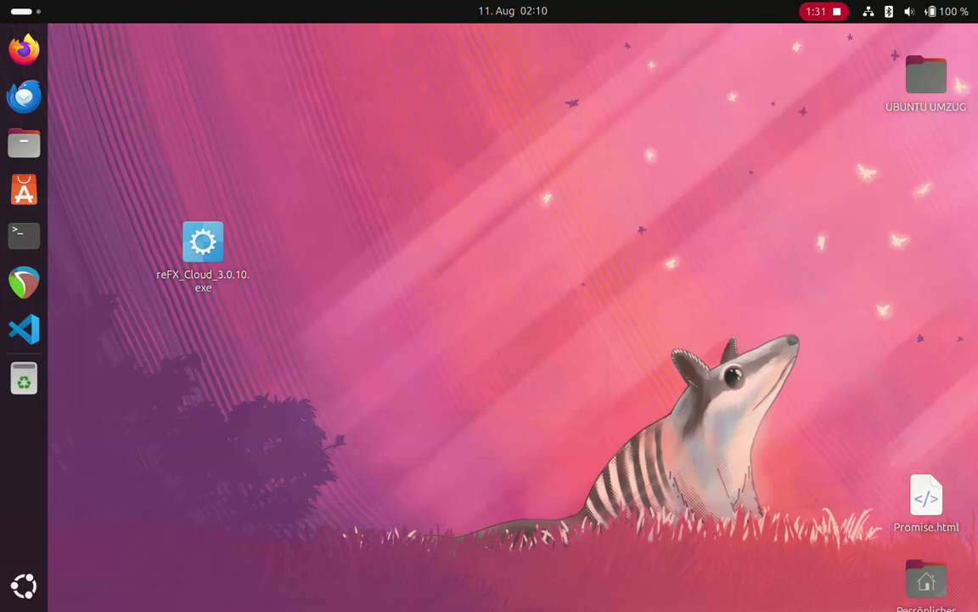
{"action": "left_click", "coordinate": [23, 584]}
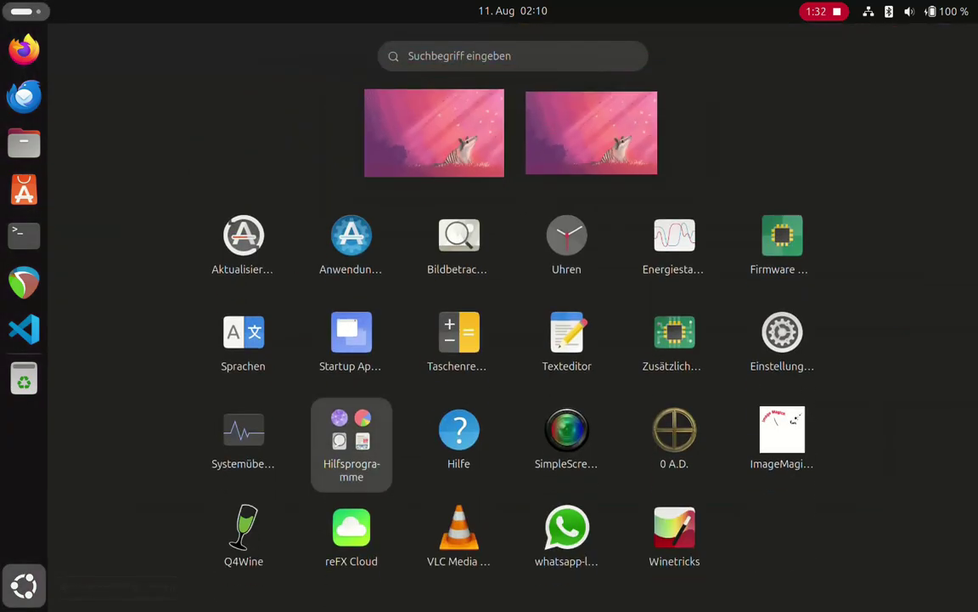
{"action": "left_click", "coordinate": [352, 531]}
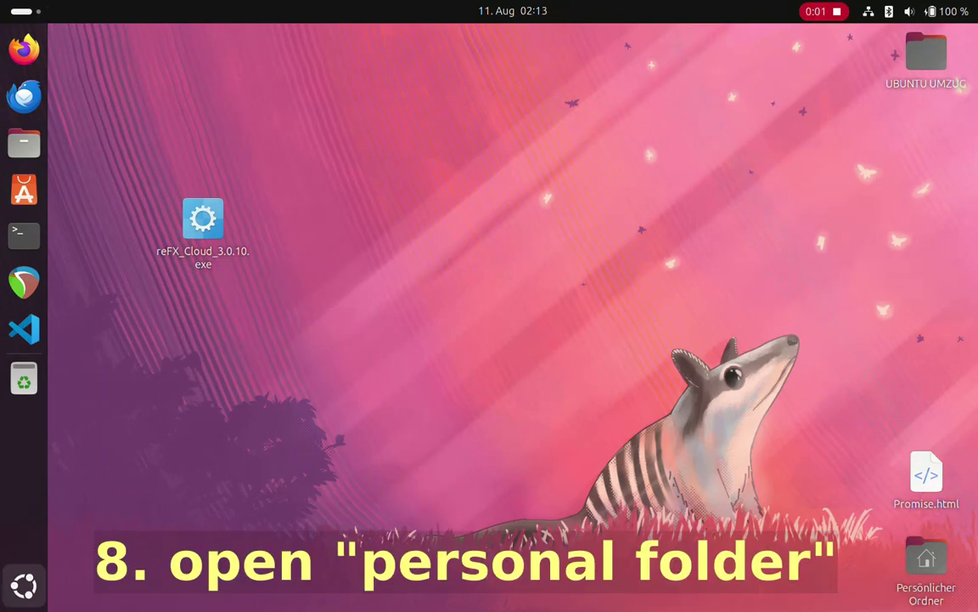
Open the .local/share/yabridge folder inside the home folder and start a terminal in it.
{"action": "left_click", "coordinate": [24, 143]}
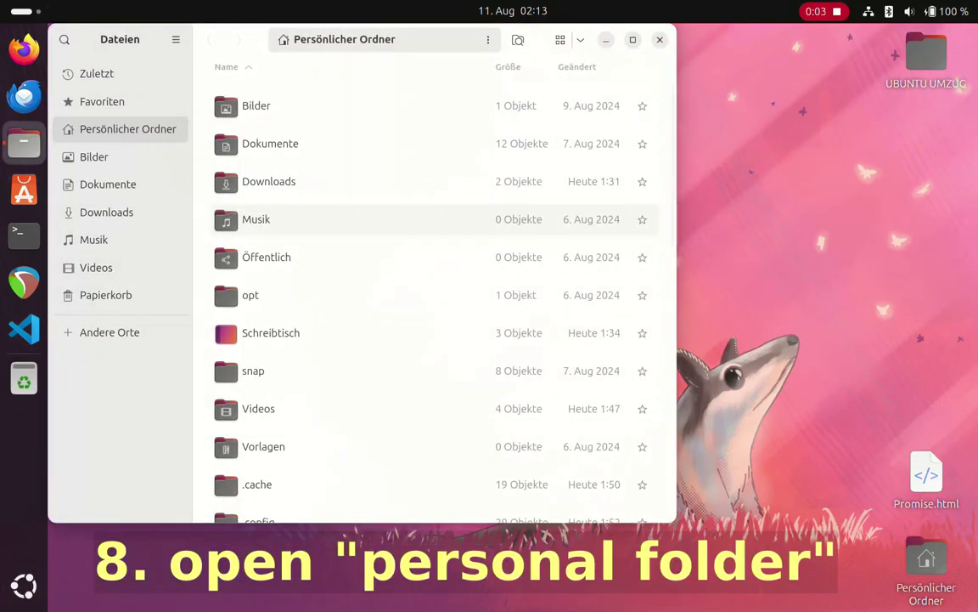
{"action": "scroll", "coordinate": [433, 399], "scroll_direction": "down", "scroll_amount": 6}
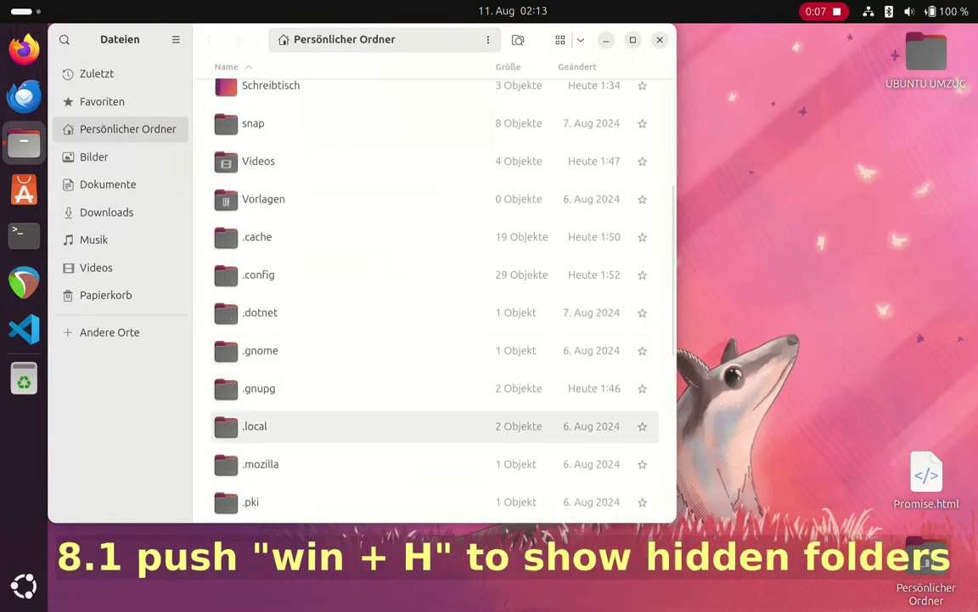
{"action": "double_click", "coordinate": [255, 426]}
{"action": "double_click", "coordinate": [263, 105]}
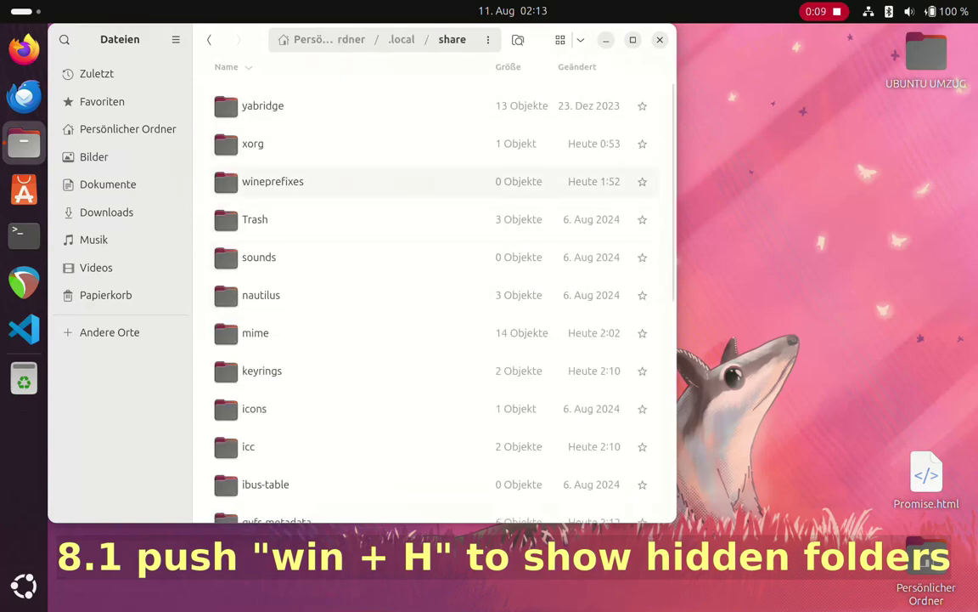
{"action": "double_click", "coordinate": [263, 106]}
{"action": "scroll", "coordinate": [433, 488], "scroll_direction": "down", "scroll_amount": 1}
{"action": "right_click", "coordinate": [307, 510]}
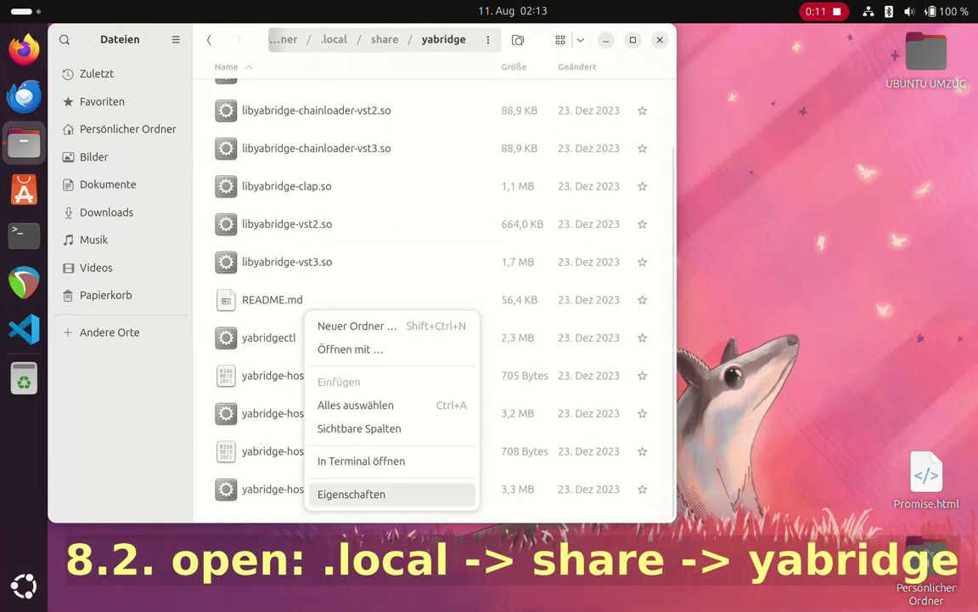
{"action": "left_click", "coordinate": [361, 460]}
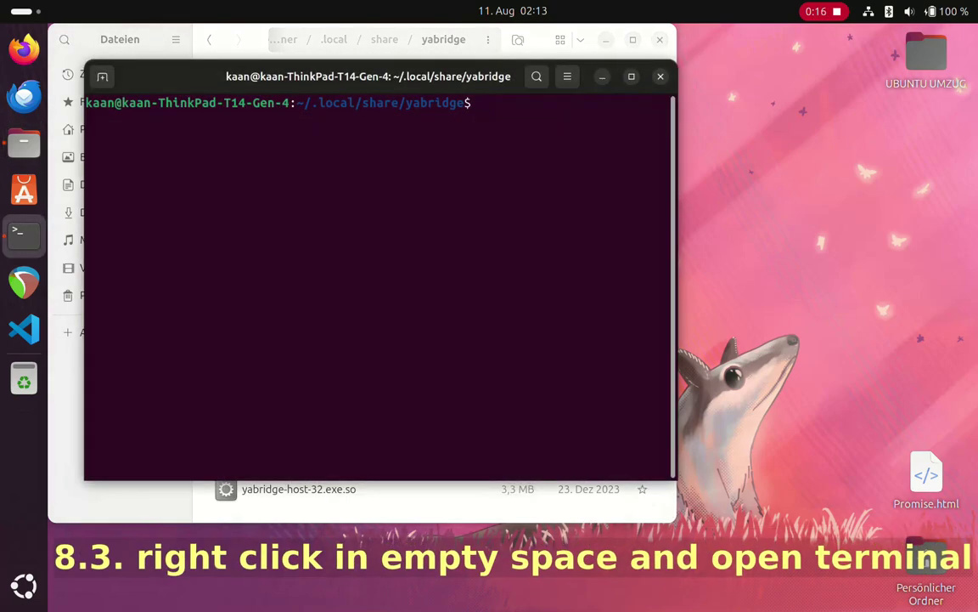
Run ./yabridgectl status and ./yabridgectl sync in the yabridge folder, and close the terminal and file manager.
{"action": "type", "text": "./yabridgectl status"}
{"action": "key", "text": "Return"}
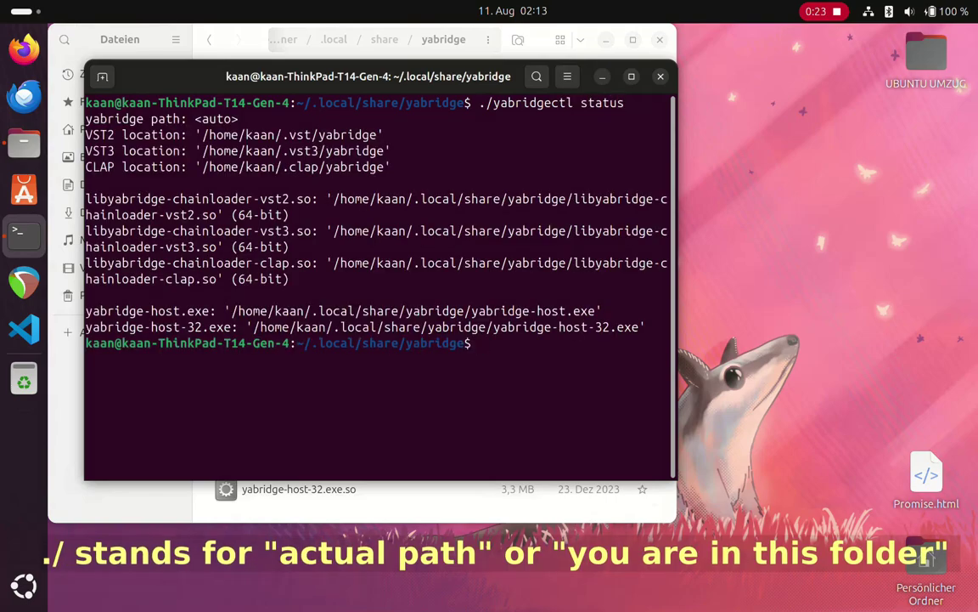
{"action": "key", "text": "Up"}
{"action": "key", "text": "BackSpace"}
{"action": "key", "text": "BackSpace"}
{"action": "key", "text": "BackSpace"}
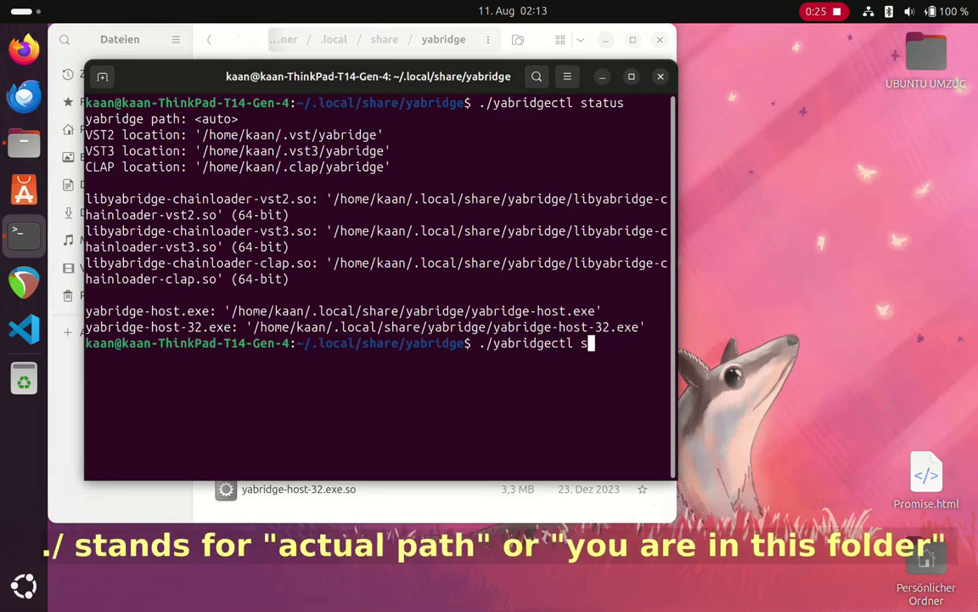
{"action": "type", "text": "sync"}
{"action": "key", "text": "Return"}
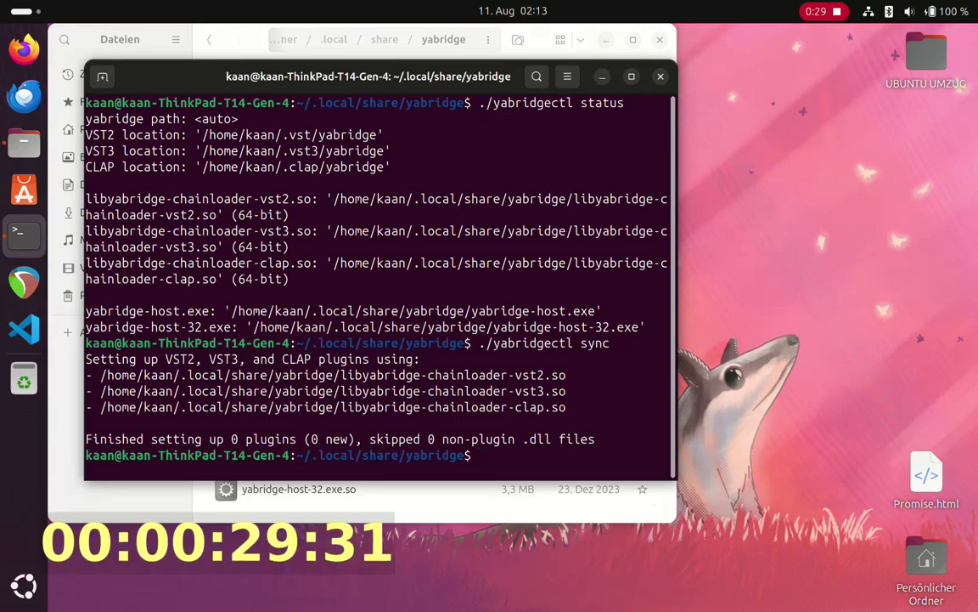
{"action": "key", "text": "alt+F4"}
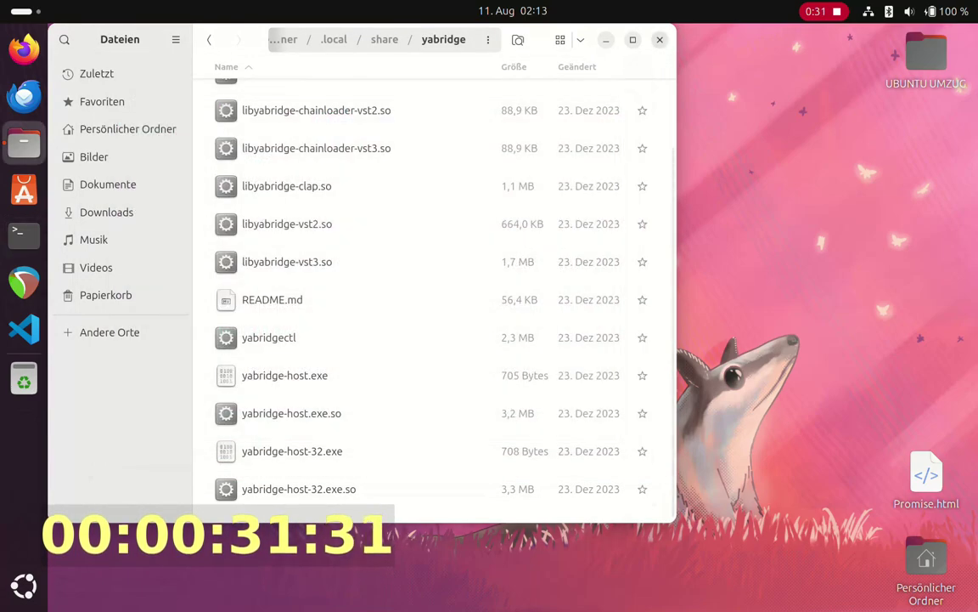
{"action": "key", "text": "alt+F4"}
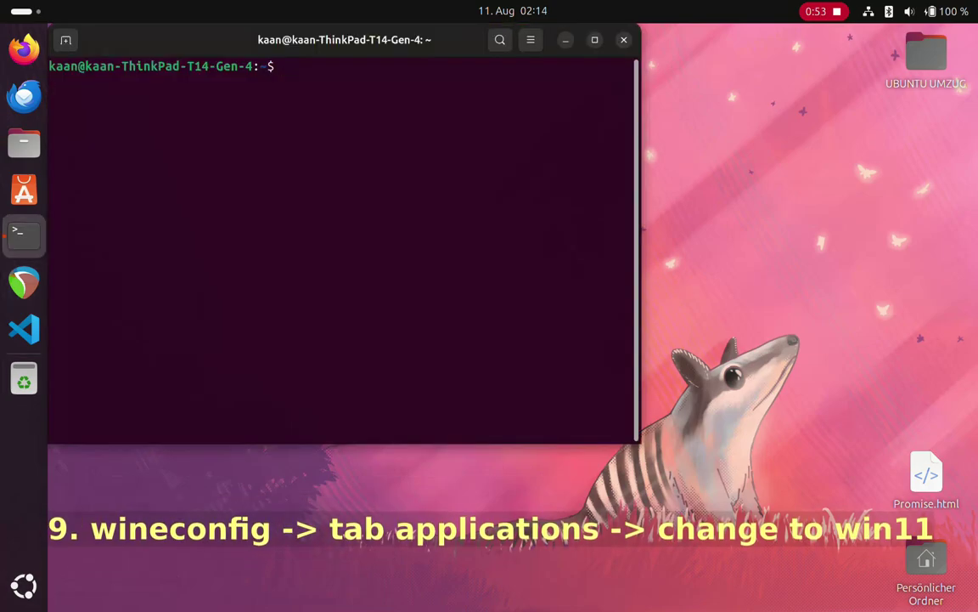
Open the Wine configuration with winecfg, set the default Windows version to Windows 11, and apply it.
{"action": "type", "text": "winecfg"}
{"action": "key", "text": "Return"}
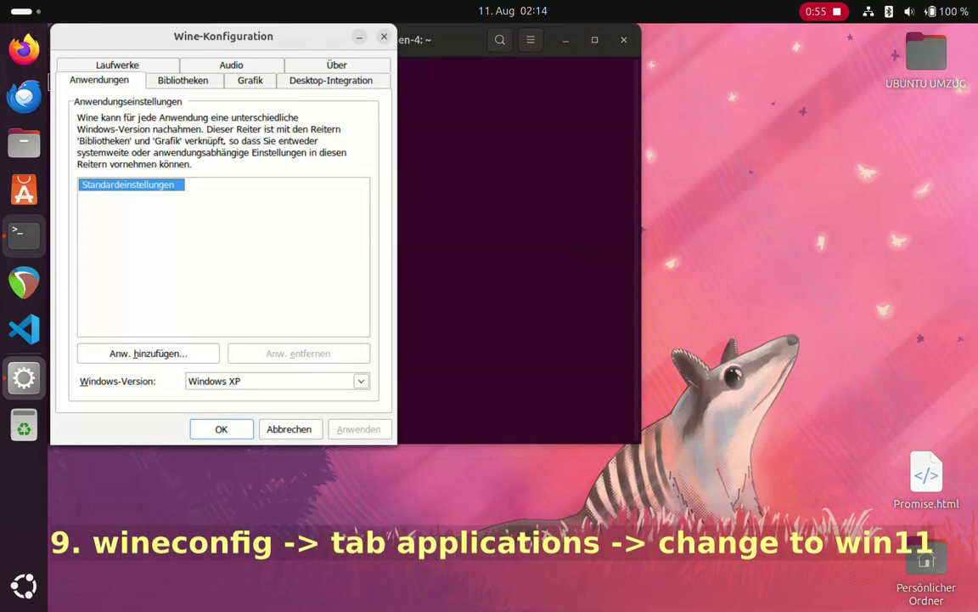
{"action": "left_click", "coordinate": [361, 380]}
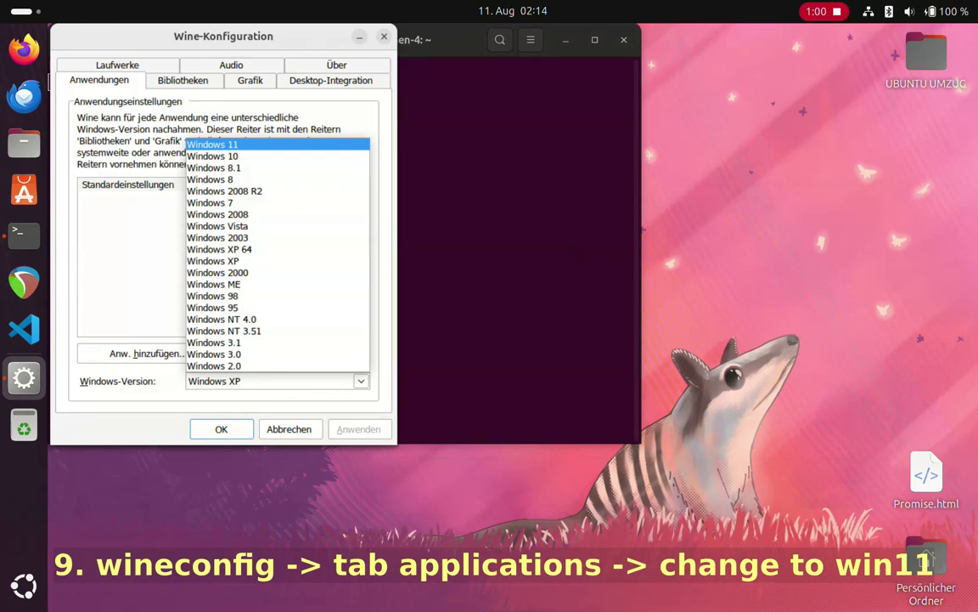
{"action": "left_click", "coordinate": [255, 144]}
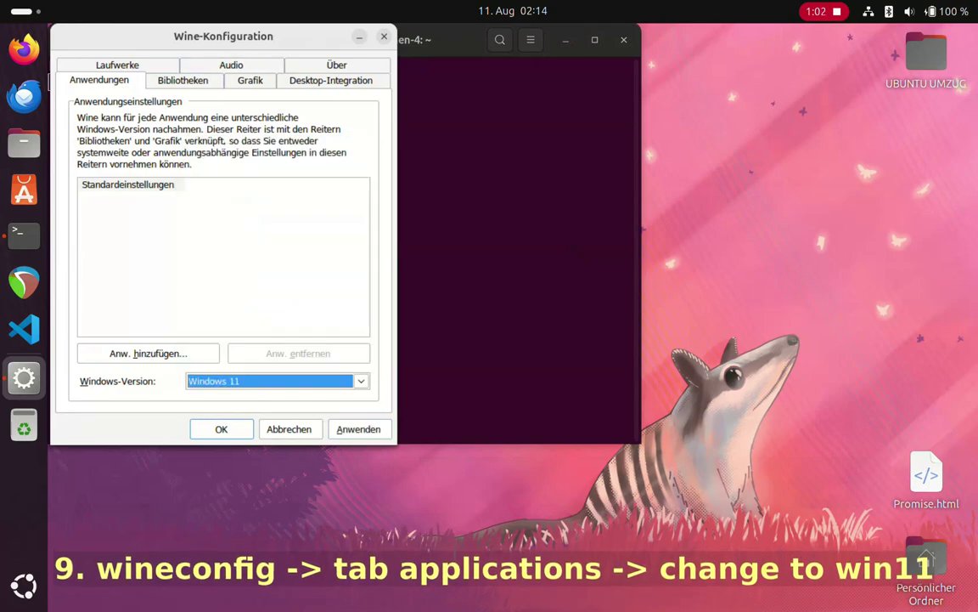
{"action": "left_click", "coordinate": [358, 429]}
Look through the full list of existing DLL overrides in the library settings and close the Wine configuration.
{"action": "left_click", "coordinate": [183, 80]}
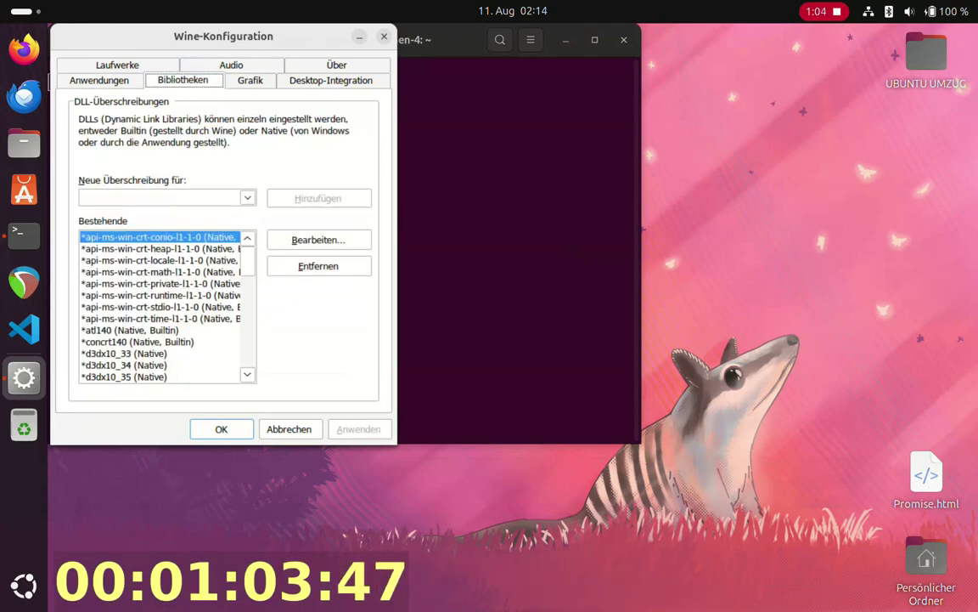
{"action": "scroll", "coordinate": [161, 306], "scroll_direction": "down", "scroll_amount": 10}
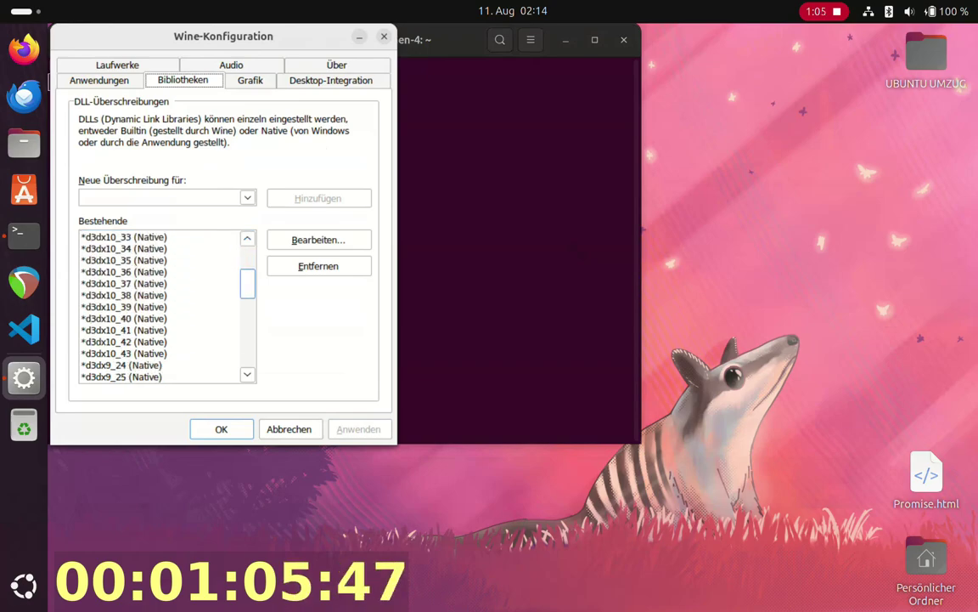
{"action": "scroll", "coordinate": [161, 306], "scroll_direction": "down", "scroll_amount": 5}
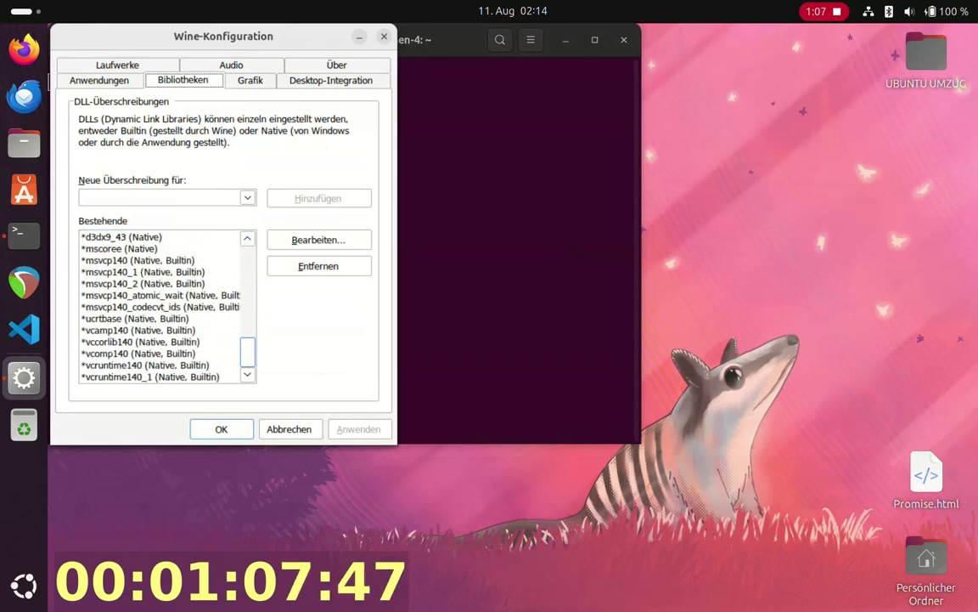
{"action": "scroll", "coordinate": [161, 305], "scroll_direction": "up", "scroll_amount": 15}
{"action": "left_click", "coordinate": [160, 237]}
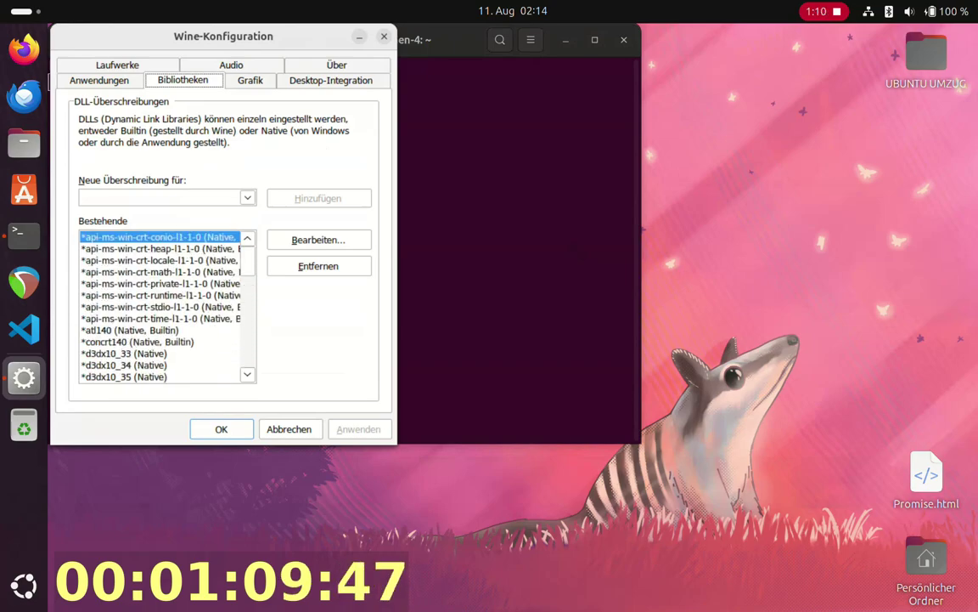
{"action": "left_click", "coordinate": [220, 429]}
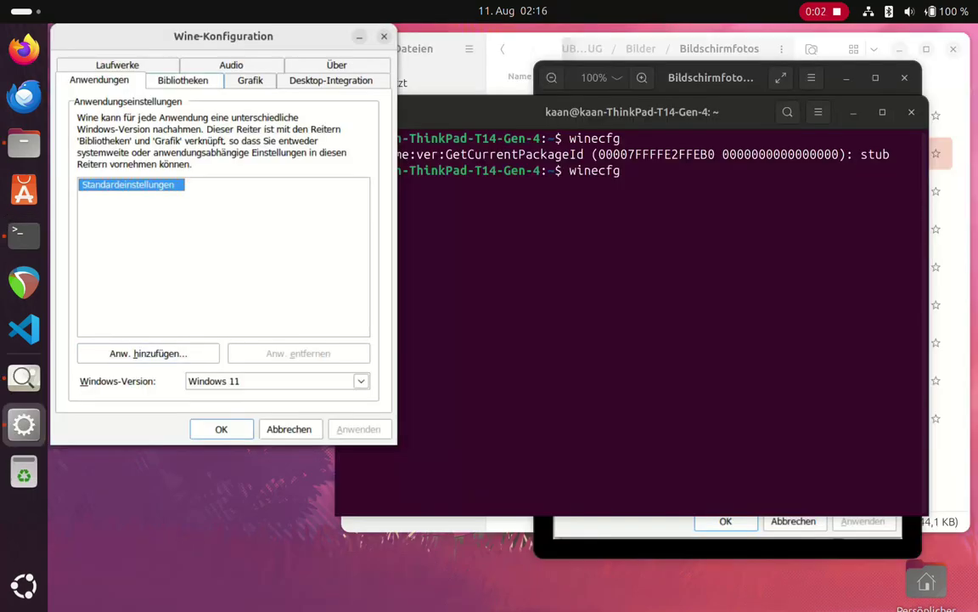
Compare the existing DLL overrides in the Wine configuration with those in the reference screenshot.
{"action": "left_click", "coordinate": [182, 80]}
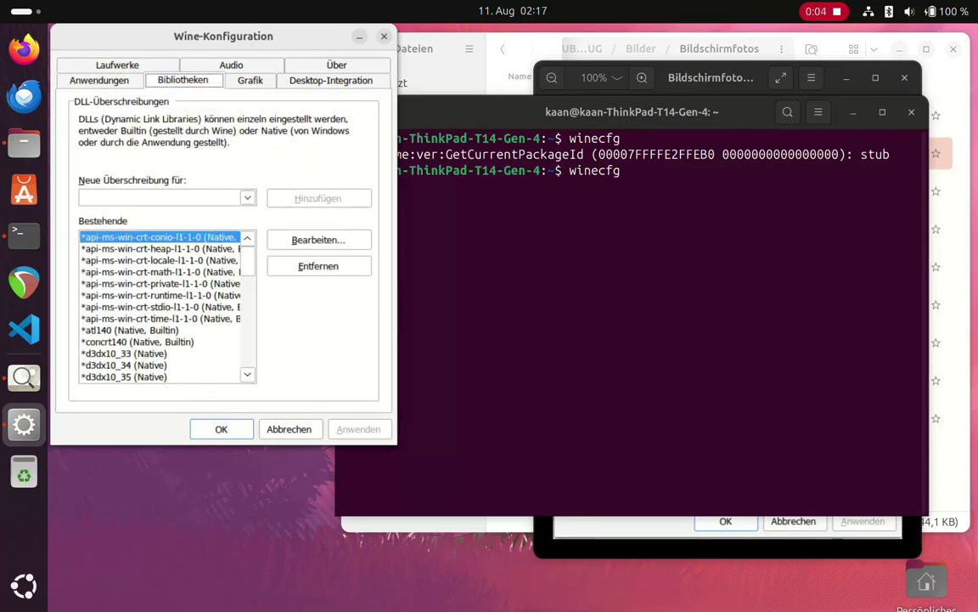
{"action": "key", "text": "alt+Tab"}
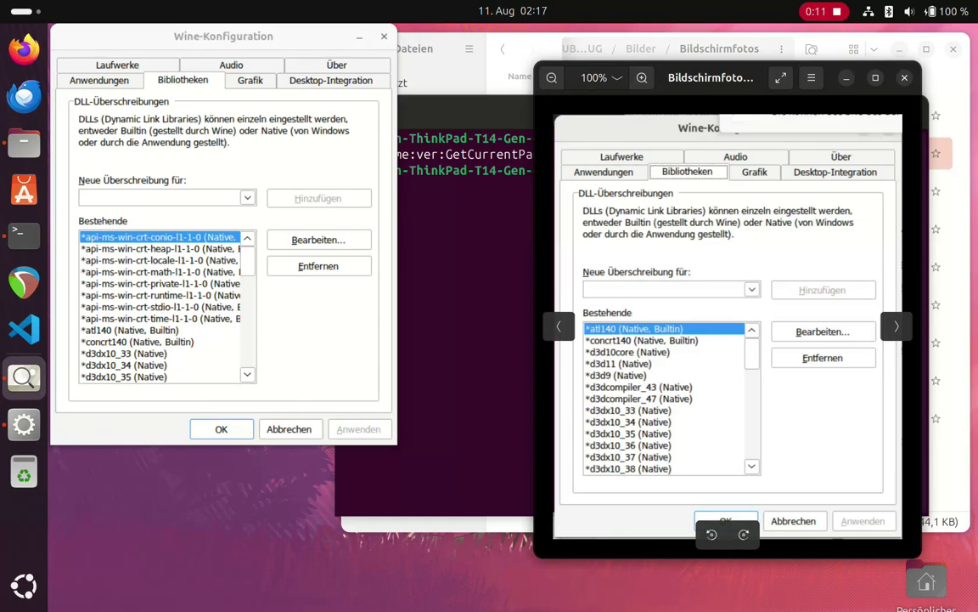
{"action": "scroll", "coordinate": [162, 305], "scroll_direction": "down", "scroll_amount": 2}
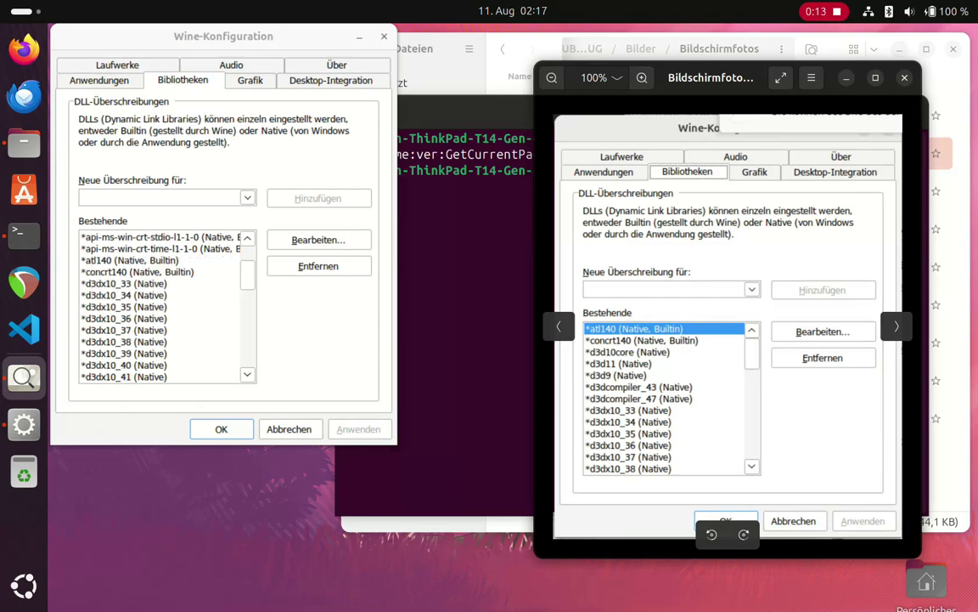
{"action": "scroll", "coordinate": [161, 305], "scroll_direction": "up", "scroll_amount": 2}
{"action": "scroll", "coordinate": [162, 306], "scroll_direction": "down", "scroll_amount": 3}
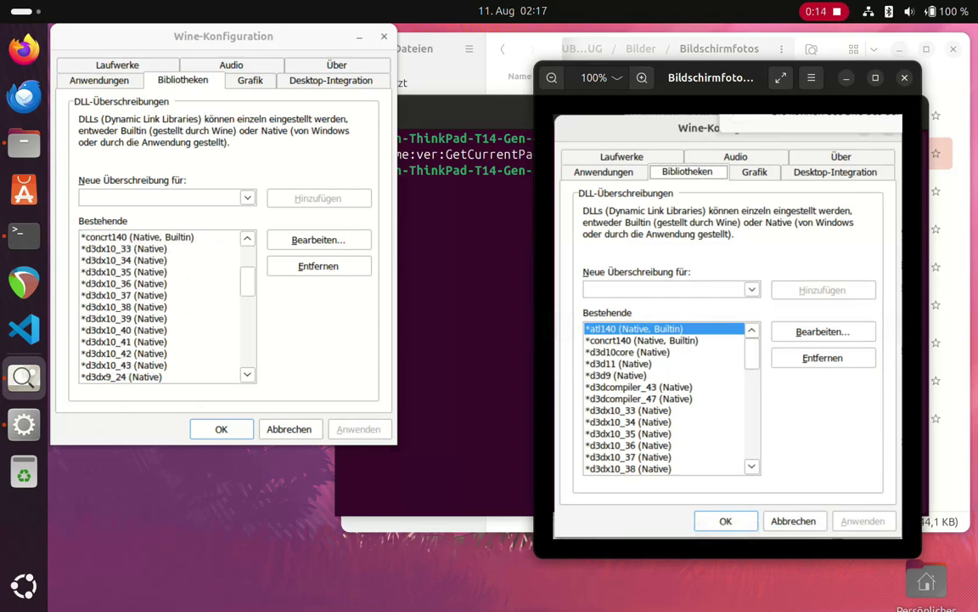
{"action": "scroll", "coordinate": [161, 306], "scroll_direction": "down", "scroll_amount": 8}
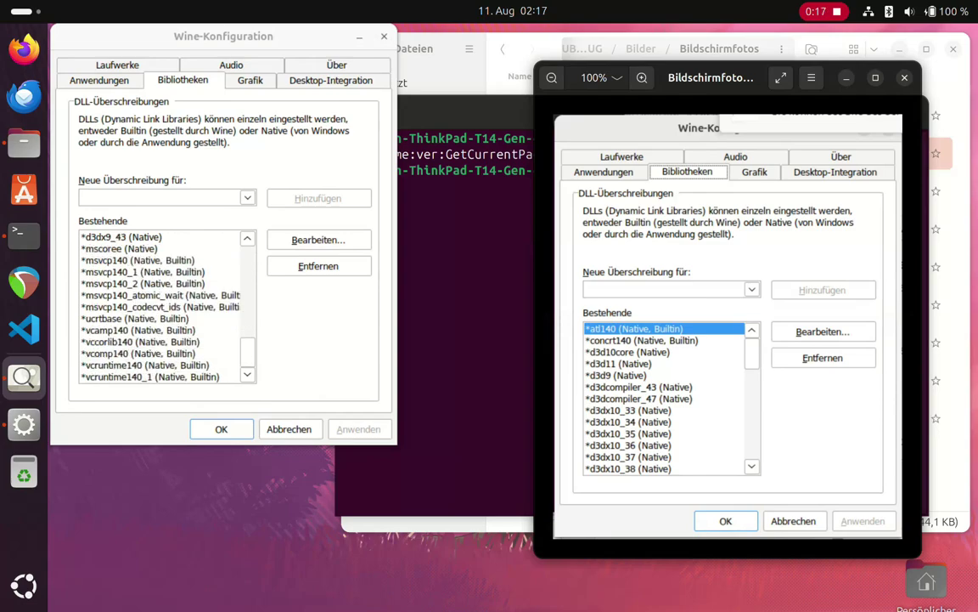
{"action": "scroll", "coordinate": [162, 306], "scroll_direction": "up", "scroll_amount": 1}
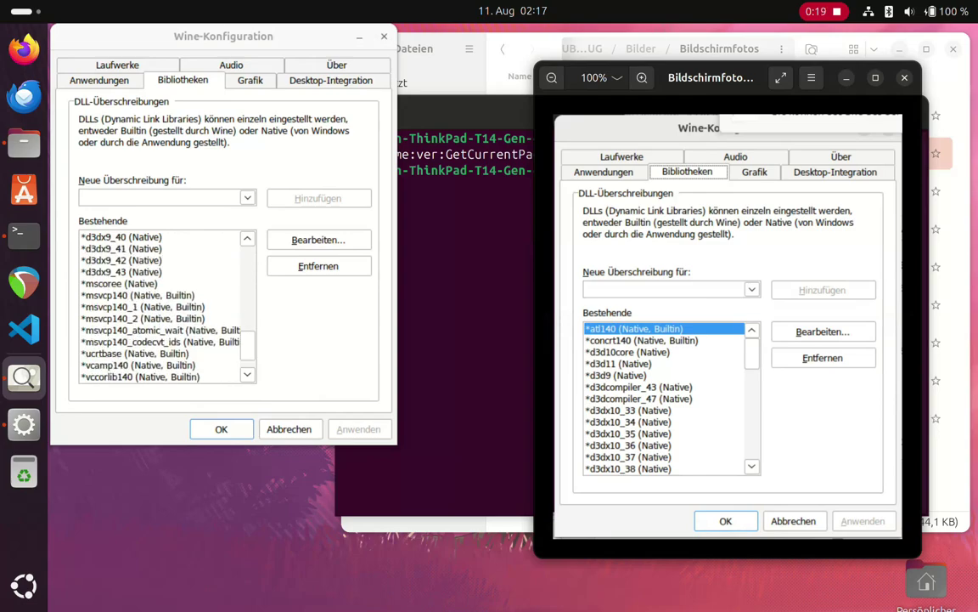
{"action": "scroll", "coordinate": [162, 306], "scroll_direction": "up", "scroll_amount": 12}
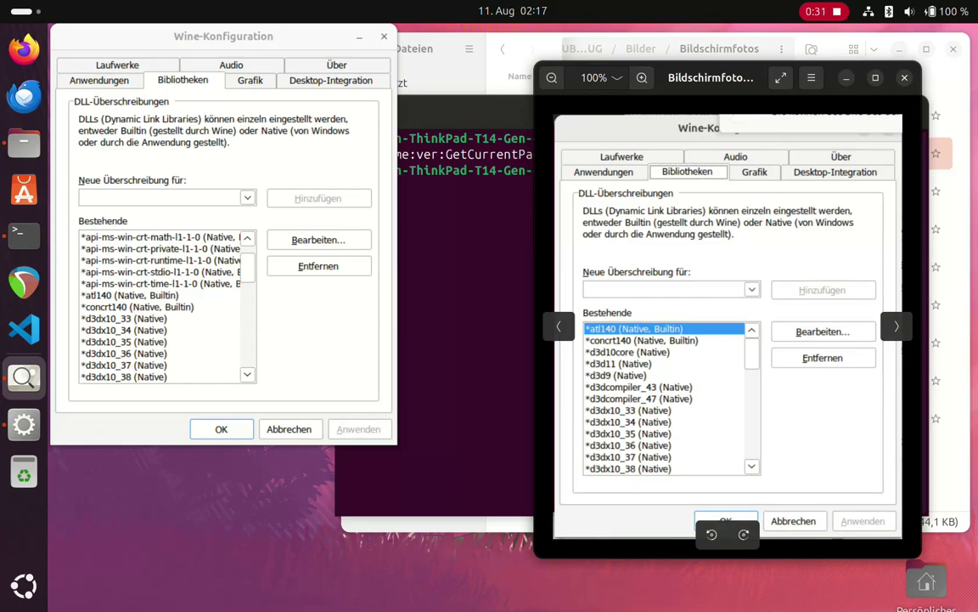
Add a DLL override for the d3d10core library in the Wine configuration and apply it.
{"action": "left_click", "coordinate": [248, 197]}
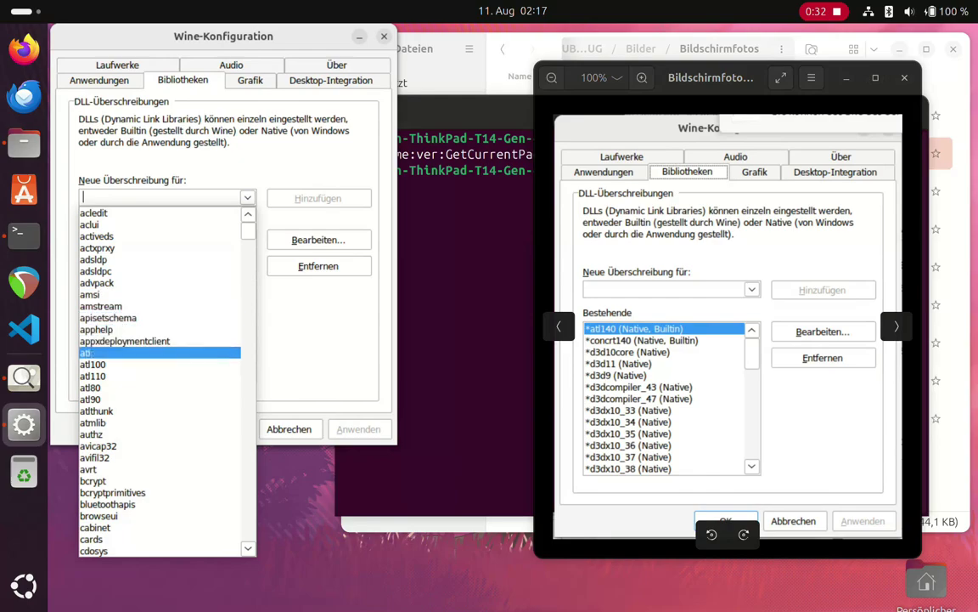
{"action": "scroll", "coordinate": [159, 375], "scroll_direction": "down", "scroll_amount": 2}
{"action": "scroll", "coordinate": [160, 340], "scroll_direction": "down", "scroll_amount": 13}
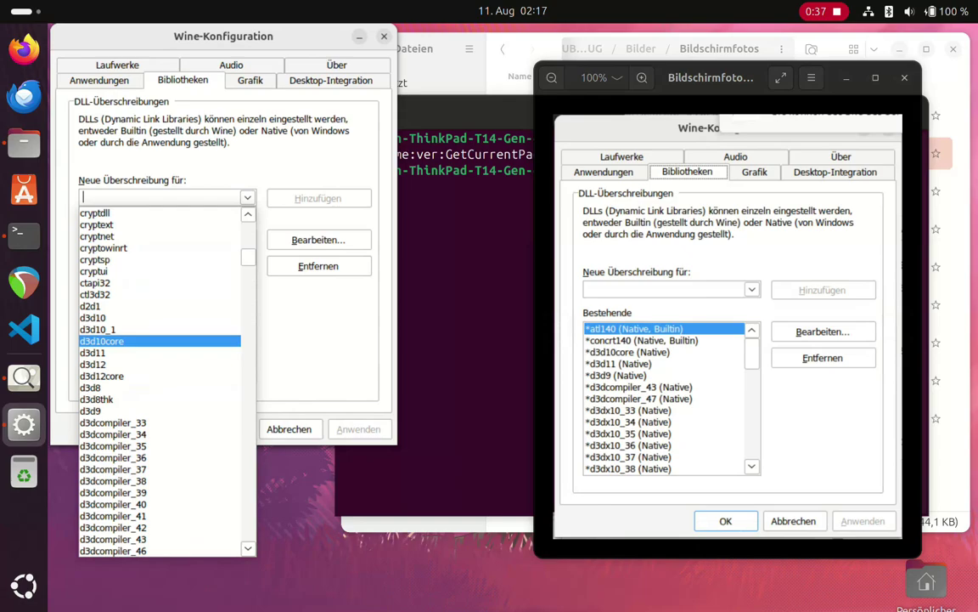
{"action": "left_click", "coordinate": [160, 340]}
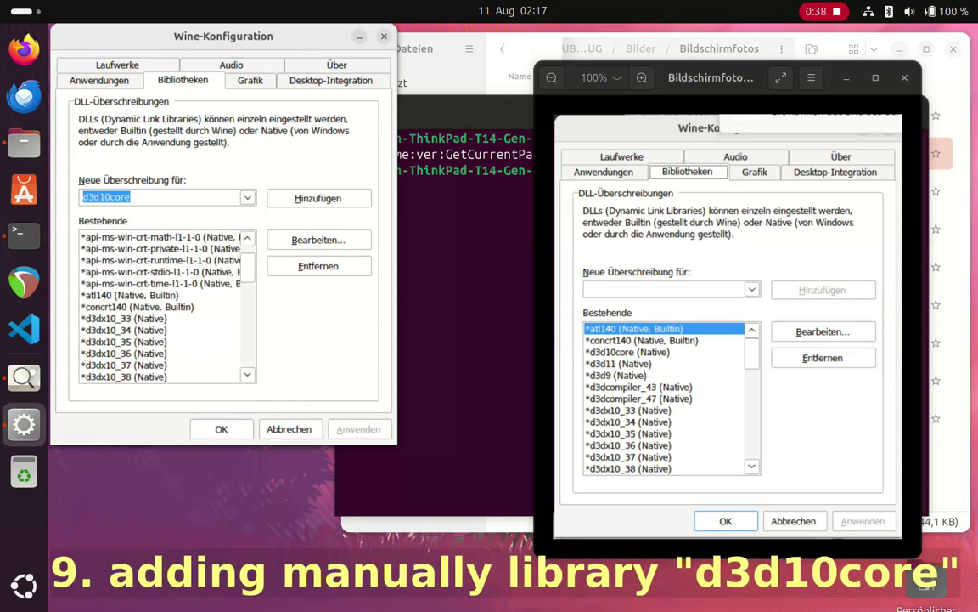
{"action": "left_click", "coordinate": [318, 198]}
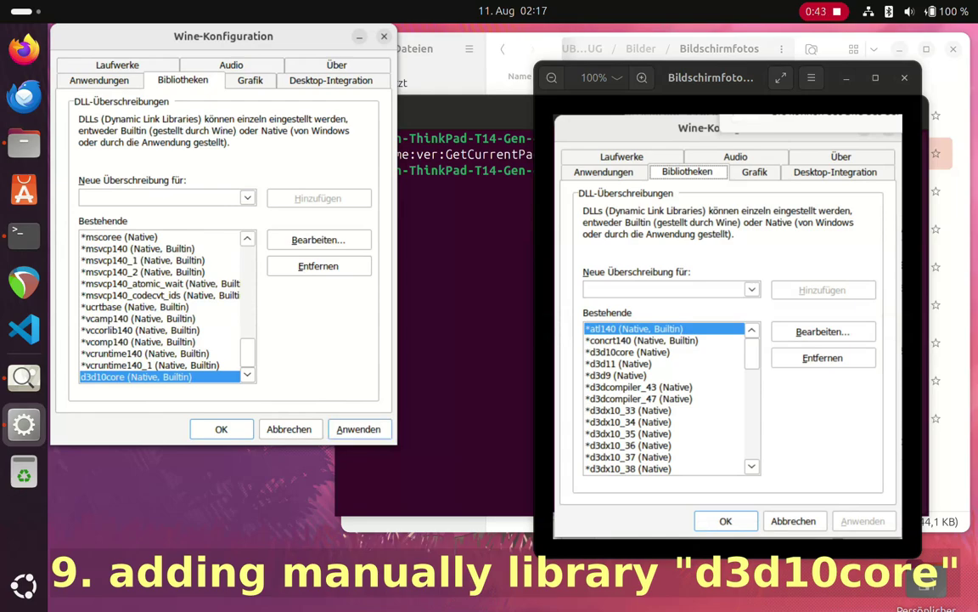
{"action": "left_click", "coordinate": [358, 429]}
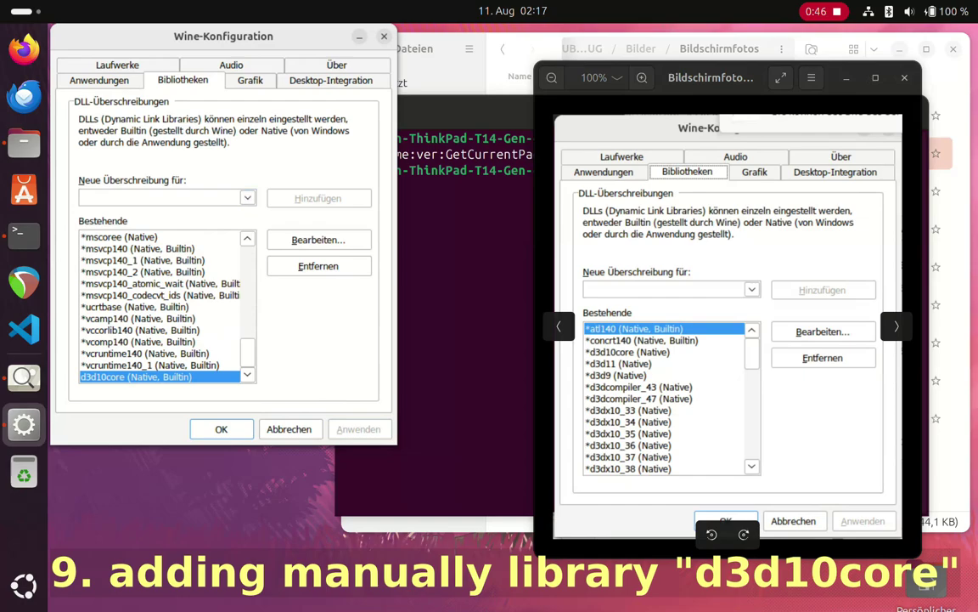
Check the existing overrides and the available libraries in the Wine configuration against the entries of the reference screenshot.
{"action": "scroll", "coordinate": [159, 305], "scroll_direction": "up", "scroll_amount": 12}
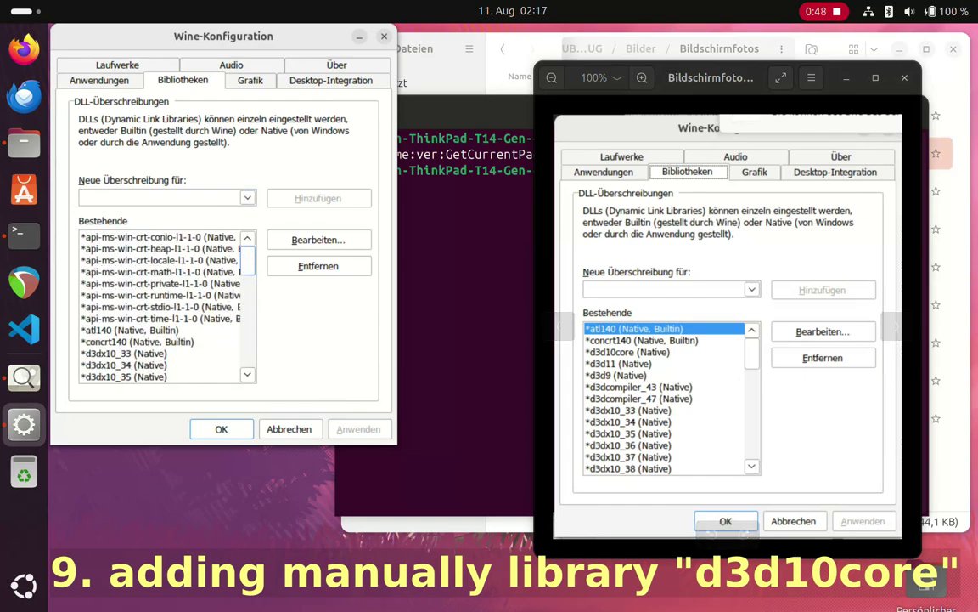
{"action": "scroll", "coordinate": [159, 305], "scroll_direction": "down", "scroll_amount": 5}
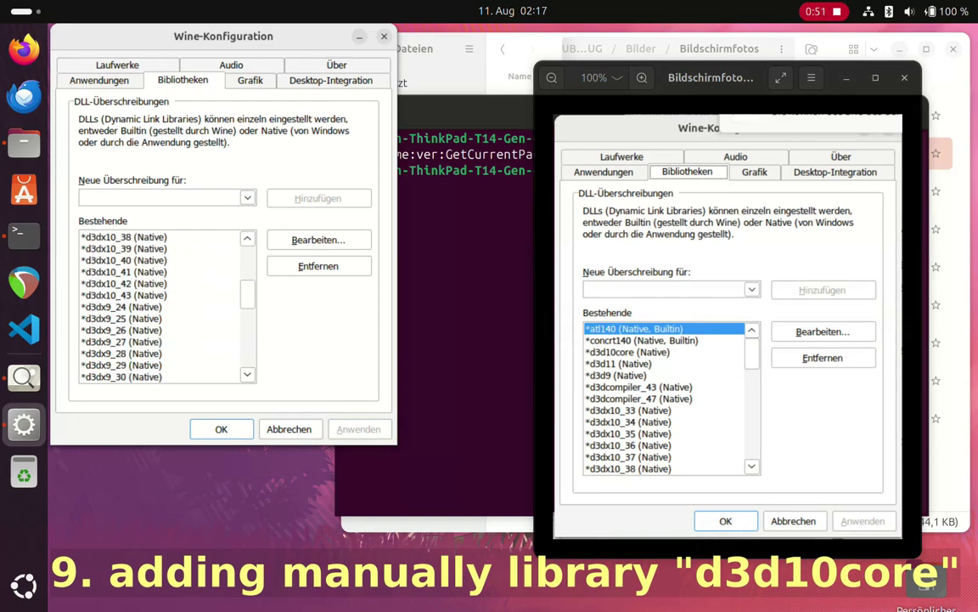
{"action": "scroll", "coordinate": [162, 306], "scroll_direction": "up", "scroll_amount": 1}
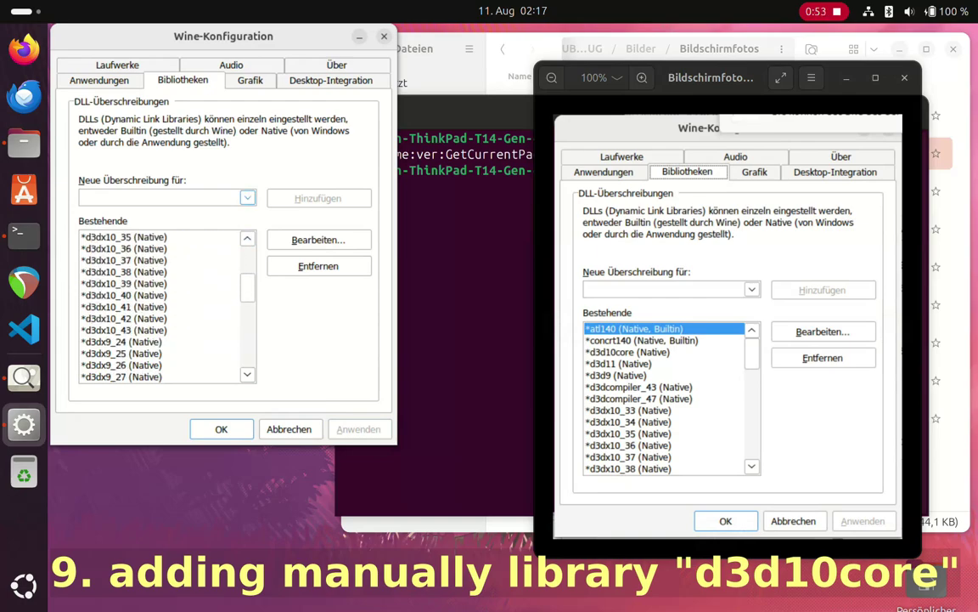
{"action": "left_click", "coordinate": [159, 197]}
{"action": "left_click", "coordinate": [247, 197]}
{"action": "scroll", "coordinate": [149, 282], "scroll_direction": "down", "scroll_amount": 14}
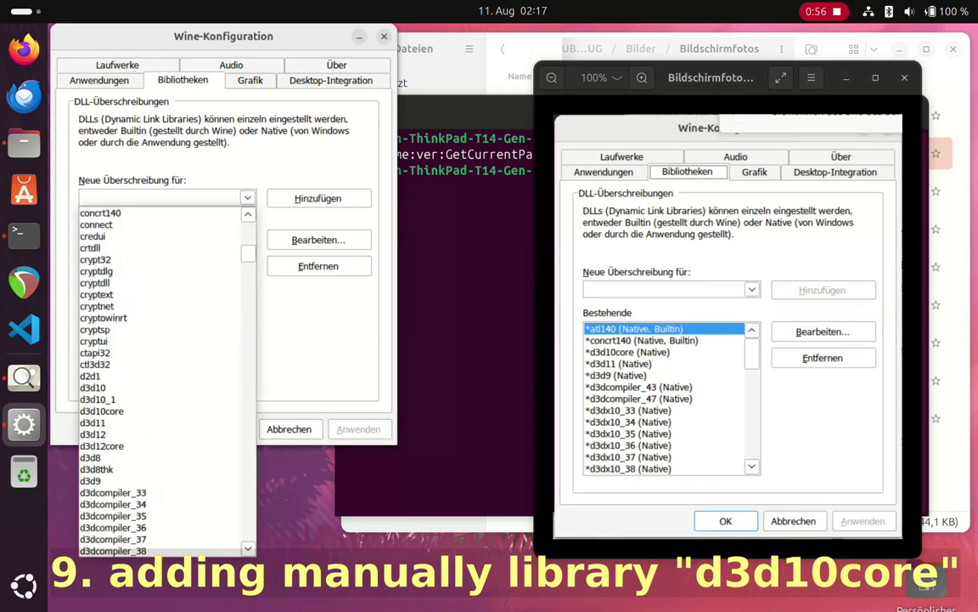
{"action": "scroll", "coordinate": [161, 364], "scroll_direction": "down", "scroll_amount": 13}
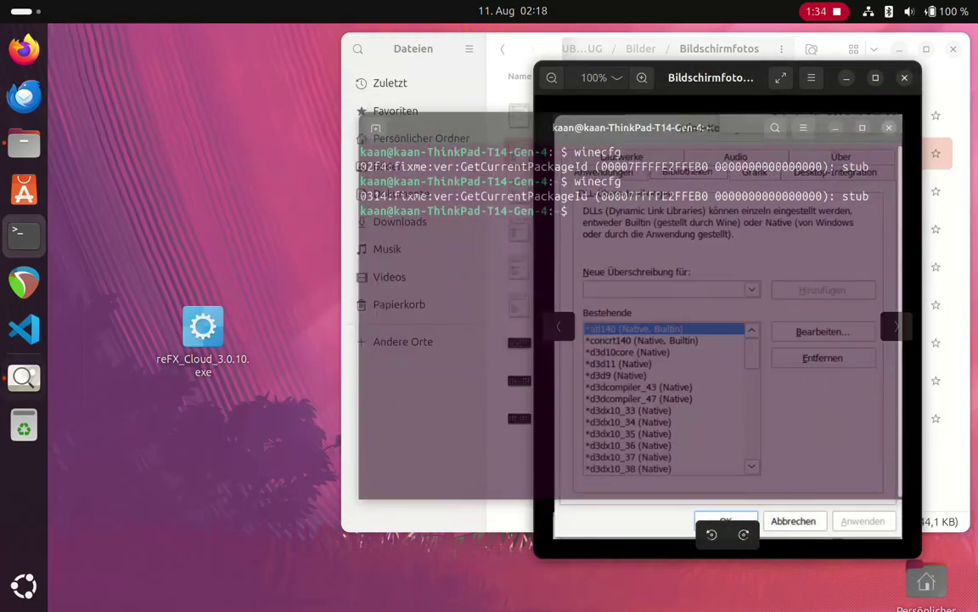
Launch reFX Cloud from the application overview.
{"action": "left_click", "coordinate": [24, 585]}
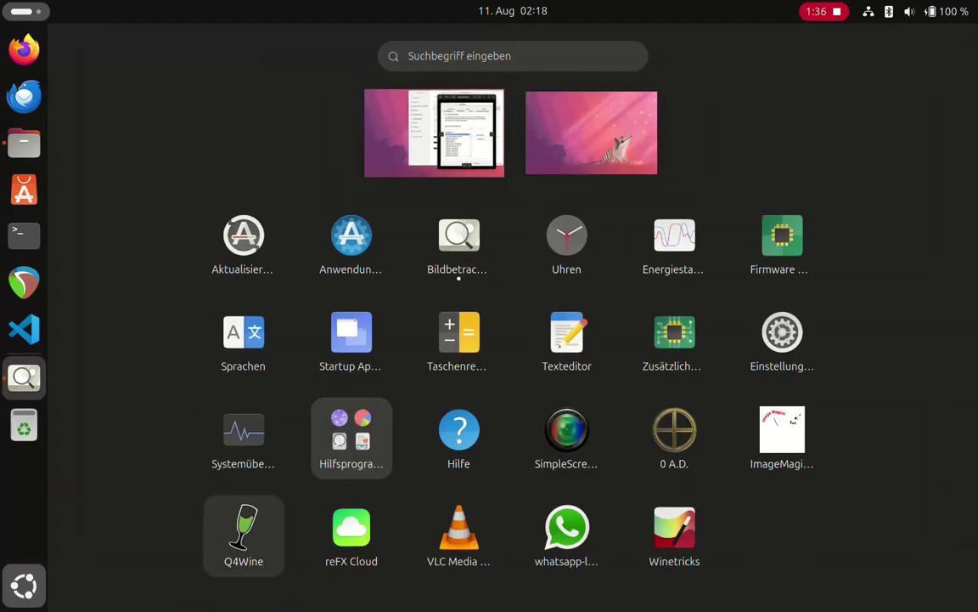
{"action": "left_click", "coordinate": [350, 531]}
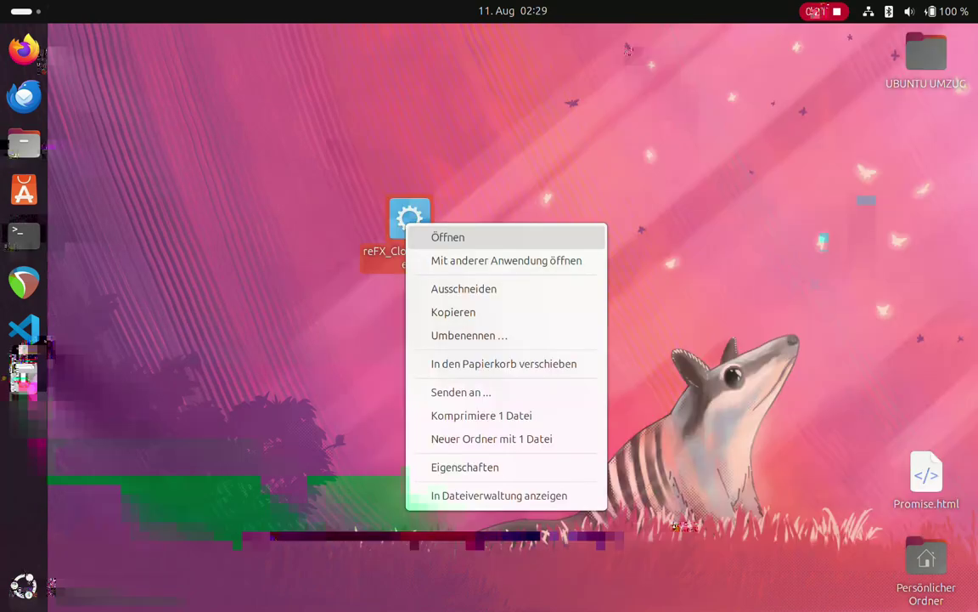
Open reFX_Cloud_3.0.10.exe from the desktop with Q4Wine, run through its setup and start reFX Cloud.
{"action": "key", "text": "Escape"}
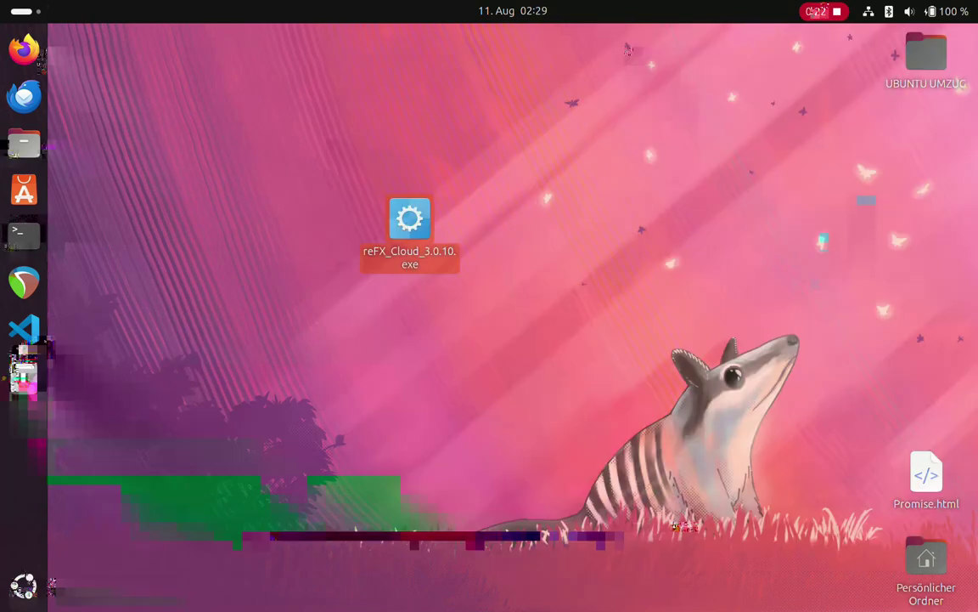
{"action": "right_click", "coordinate": [416, 219]}
{"action": "left_click", "coordinate": [496, 259]}
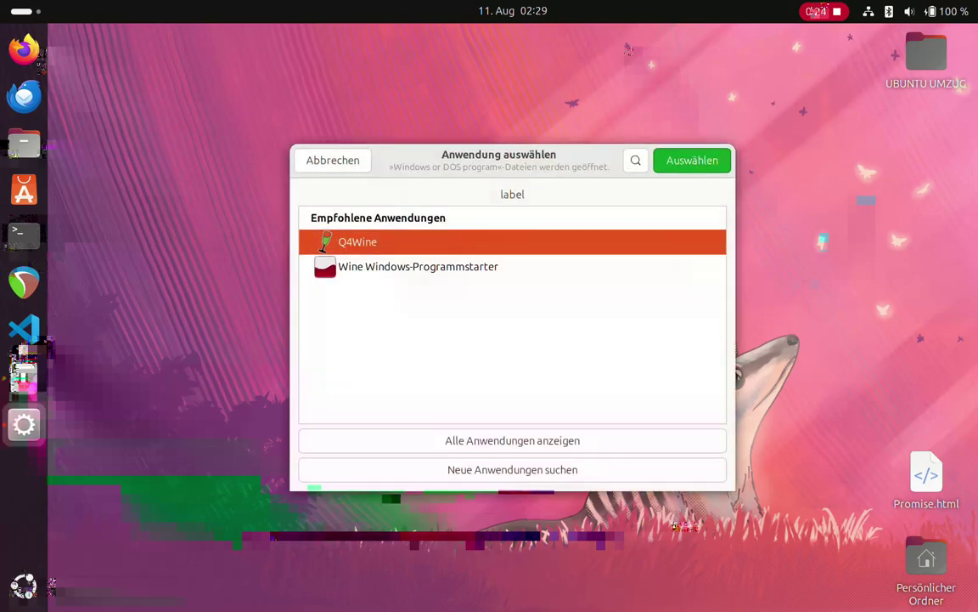
{"action": "key", "text": "Return"}
{"action": "key", "text": "Return"}
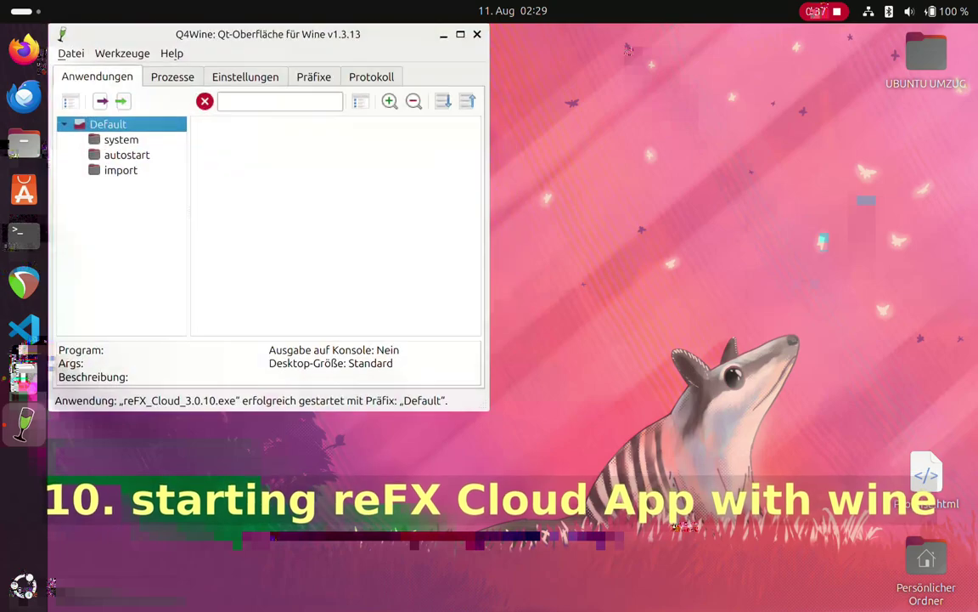
{"action": "key", "text": "Return"}
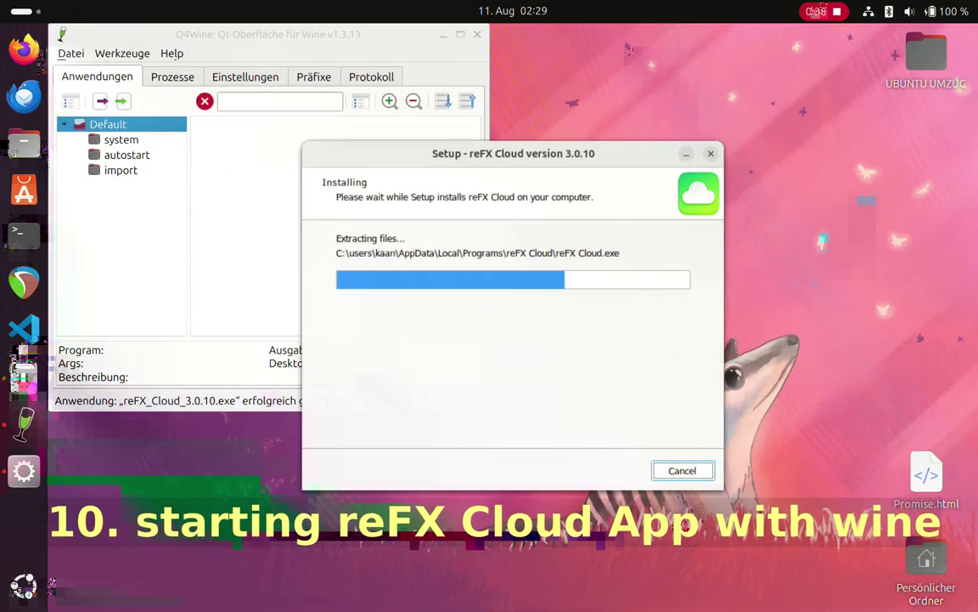
{"action": "key", "text": "Return"}
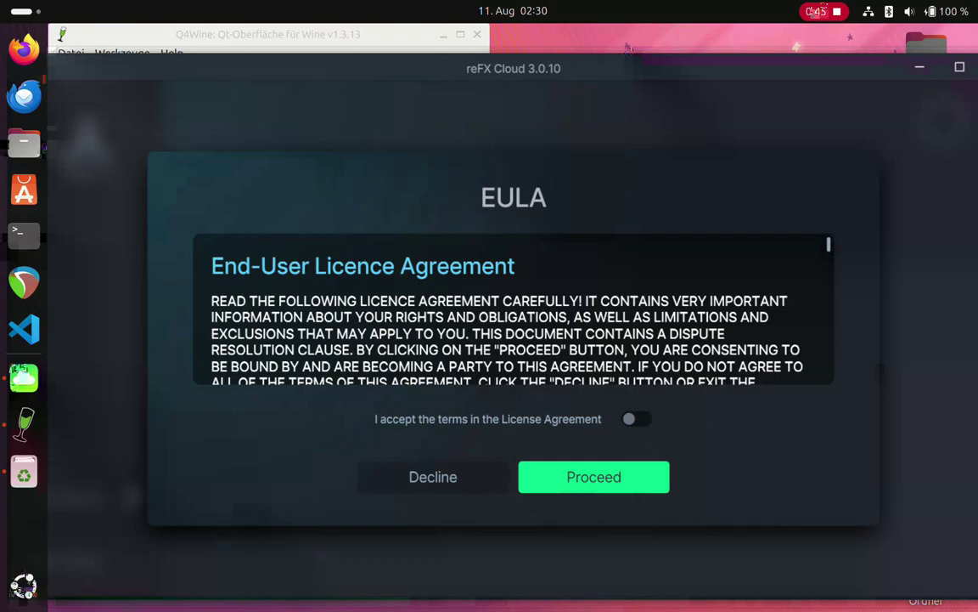
Accept the End-User Licence Agreement and sign in to reFX by pasting the account password.
{"action": "left_click", "coordinate": [637, 419]}
{"action": "left_click", "coordinate": [594, 477]}
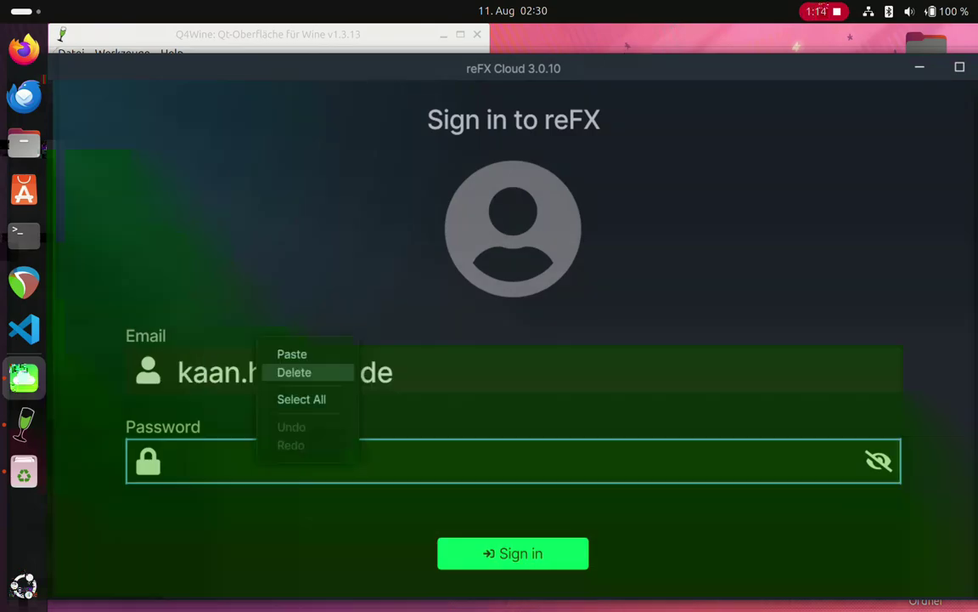
{"action": "left_click", "coordinate": [278, 352]}
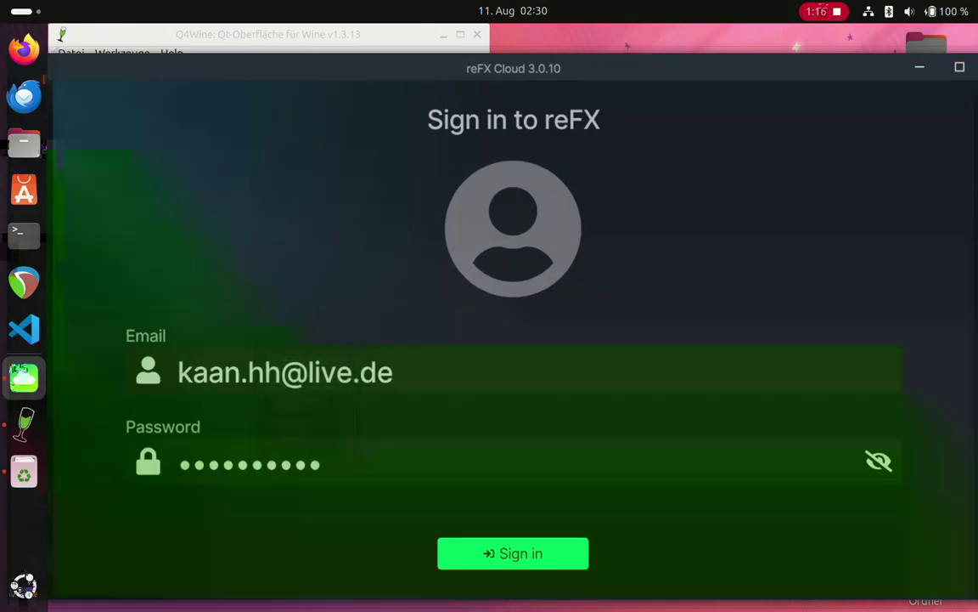
{"action": "key", "text": "Tab"}
{"action": "key", "text": "Return"}
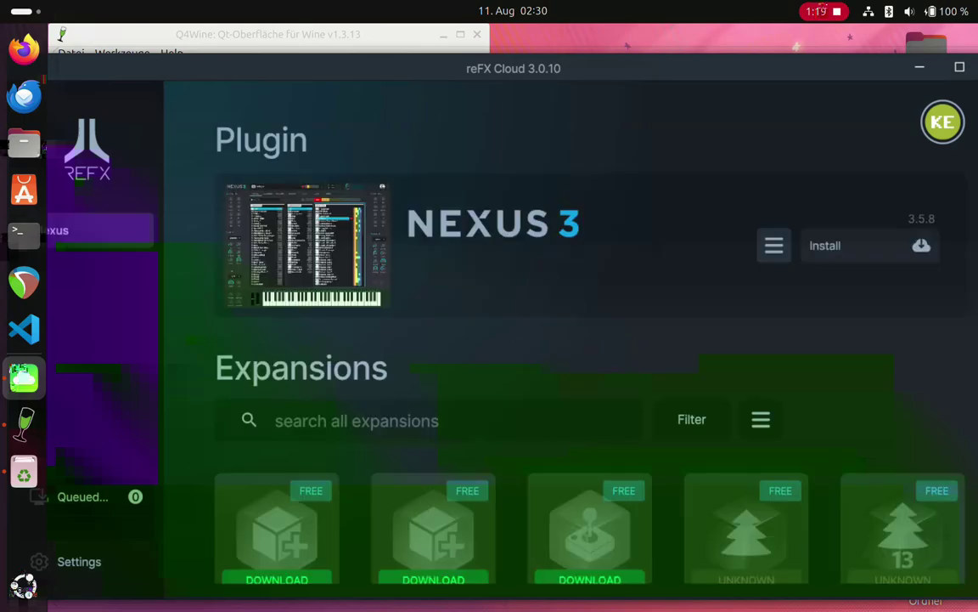
Maximize the reFX Cloud window and install NEXUS 3 with only the required expansions.
{"action": "mouse_move", "coordinate": [513, 68]}
{"action": "left_mouse_down"}
{"action": "mouse_move", "coordinate": [498, 42]}
{"action": "mouse_move", "coordinate": [507, 56]}
{"action": "mouse_move", "coordinate": [566, 68]}
{"action": "mouse_move", "coordinate": [521, 79]}
{"action": "left_mouse_up"}
{"action": "key", "text": "super+Up"}
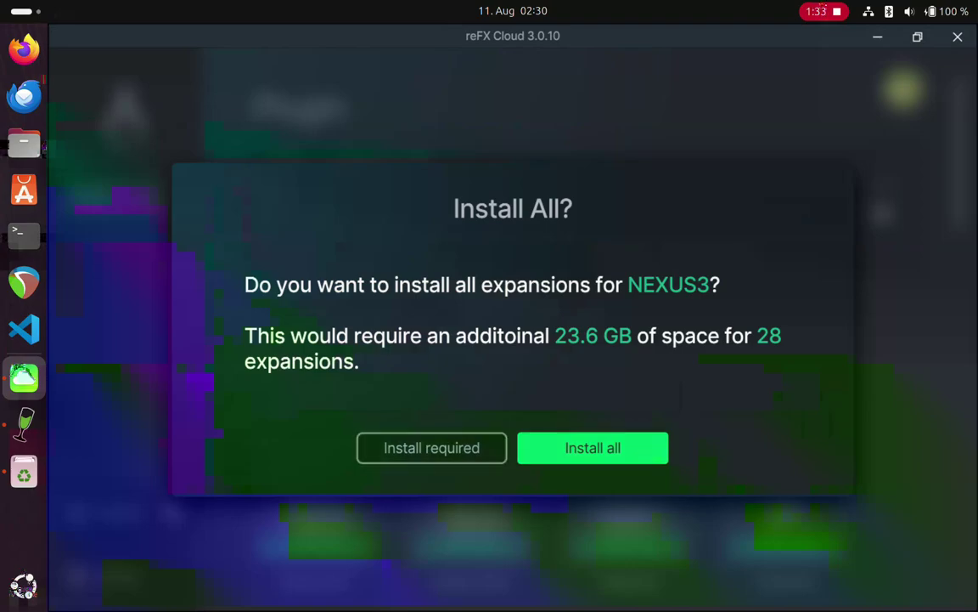
{"action": "left_click", "coordinate": [431, 447]}
{"action": "scroll", "coordinate": [550, 382], "scroll_direction": "down", "scroll_amount": 6}
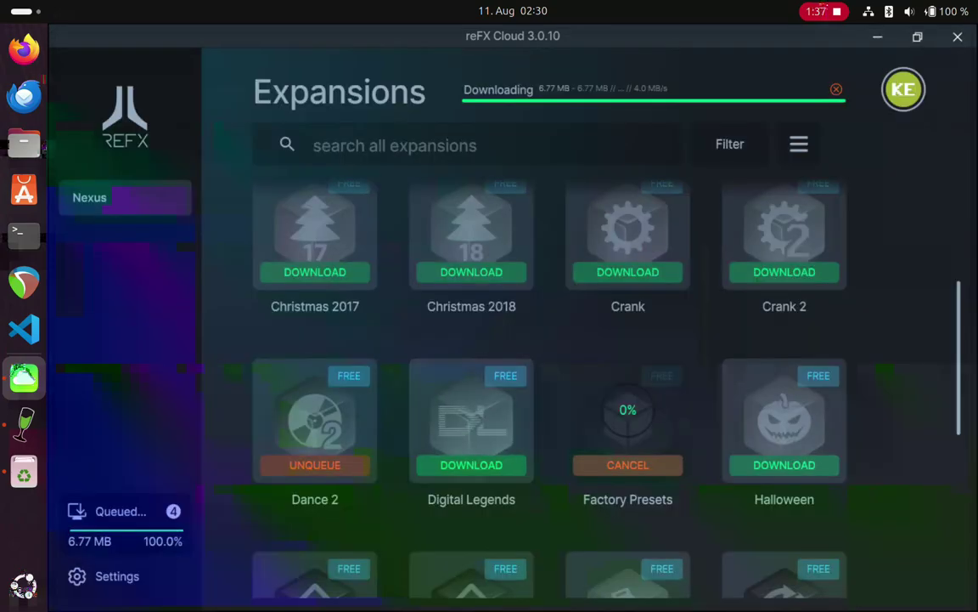
{"action": "scroll", "coordinate": [544, 382], "scroll_direction": "down", "scroll_amount": 7}
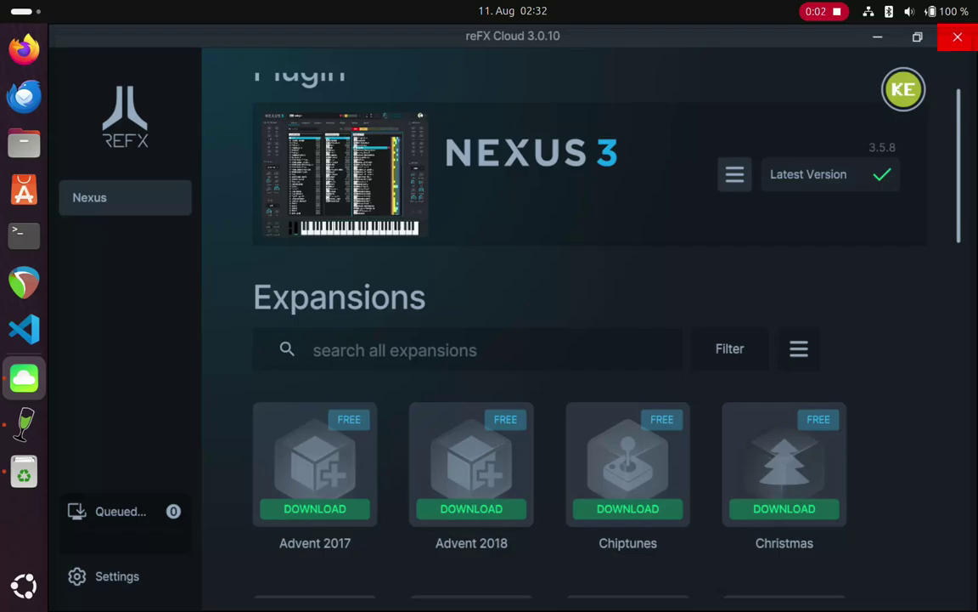
Close reFX Cloud and Q4Wine, and move reFX_Cloud_3.0.10.exe from the desktop to the trash.
{"action": "left_click", "coordinate": [957, 36]}
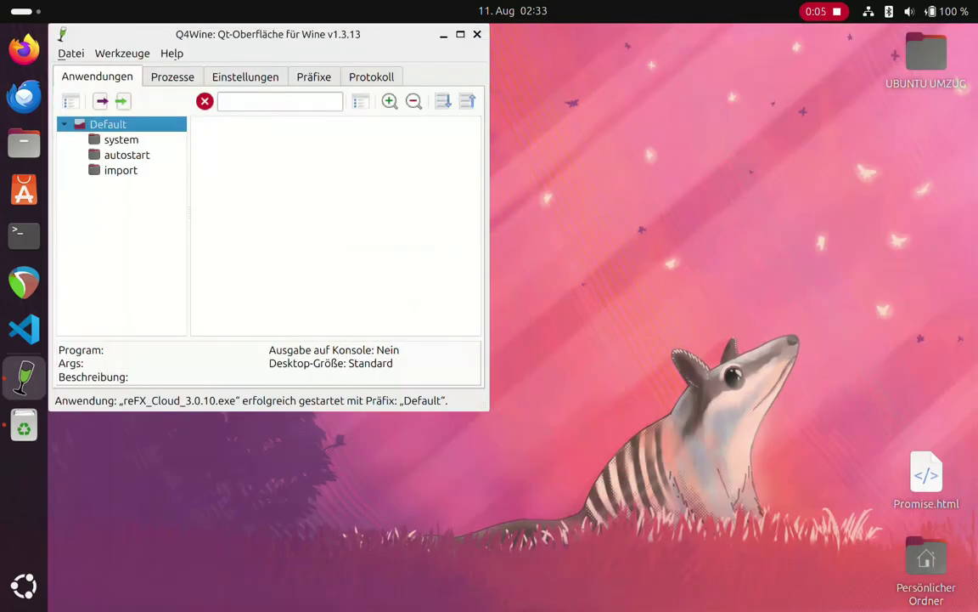
{"action": "key", "text": "alt+F4"}
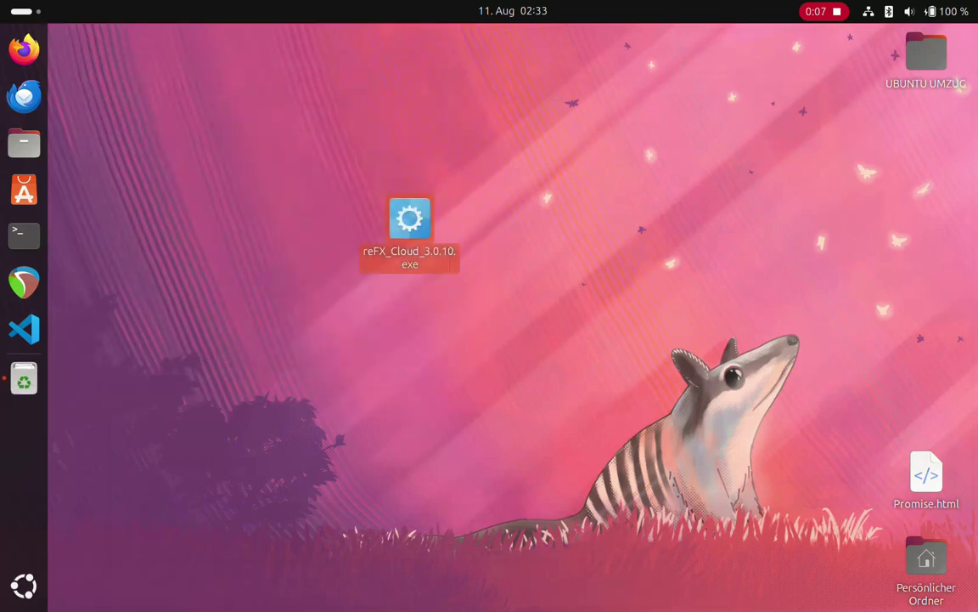
{"action": "right_click", "coordinate": [425, 224]}
{"action": "left_click", "coordinate": [520, 371]}
Open the .local/share/yabridge folder of the home directory in the file manager.
{"action": "left_click", "coordinate": [24, 143]}
{"action": "scroll", "coordinate": [433, 448], "scroll_direction": "down", "scroll_amount": 15}
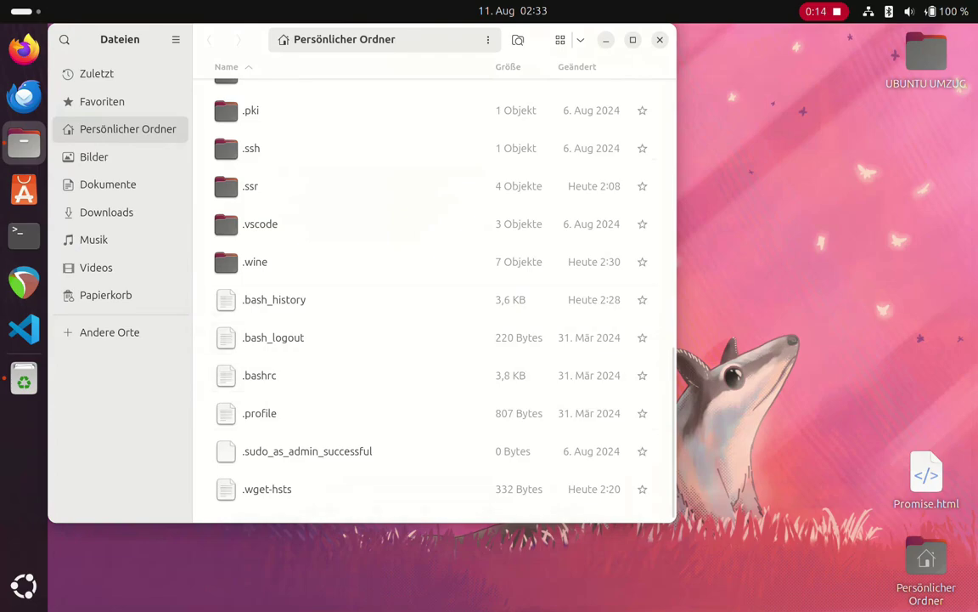
{"action": "scroll", "coordinate": [433, 224], "scroll_direction": "up", "scroll_amount": 2}
{"action": "left_click", "coordinate": [433, 134]}
{"action": "double_click", "coordinate": [433, 134]}
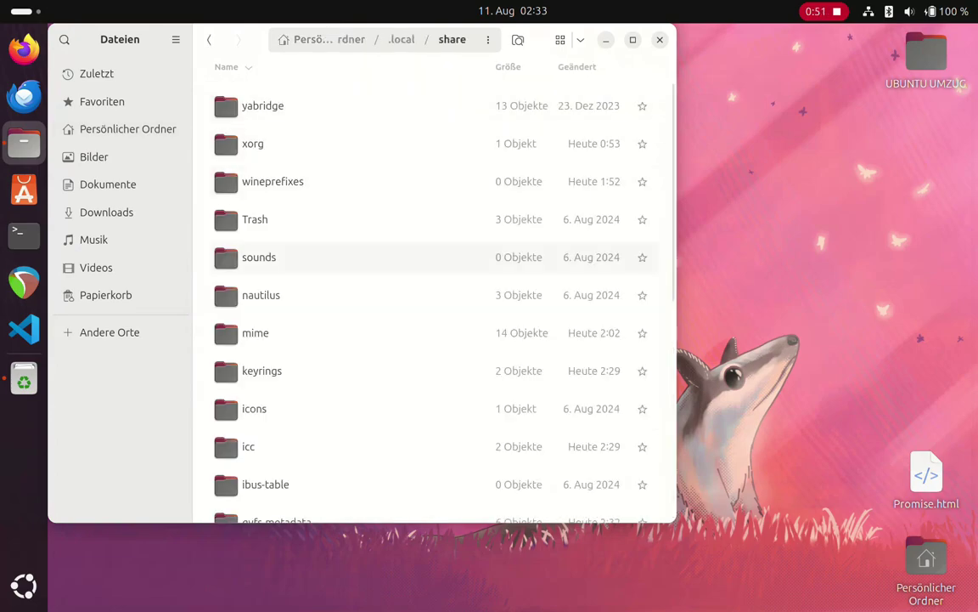
{"action": "scroll", "coordinate": [433, 364], "scroll_direction": "down", "scroll_amount": 4}
{"action": "scroll", "coordinate": [433, 364], "scroll_direction": "up", "scroll_amount": 3}
{"action": "scroll", "coordinate": [433, 124], "scroll_direction": "up", "scroll_amount": 2}
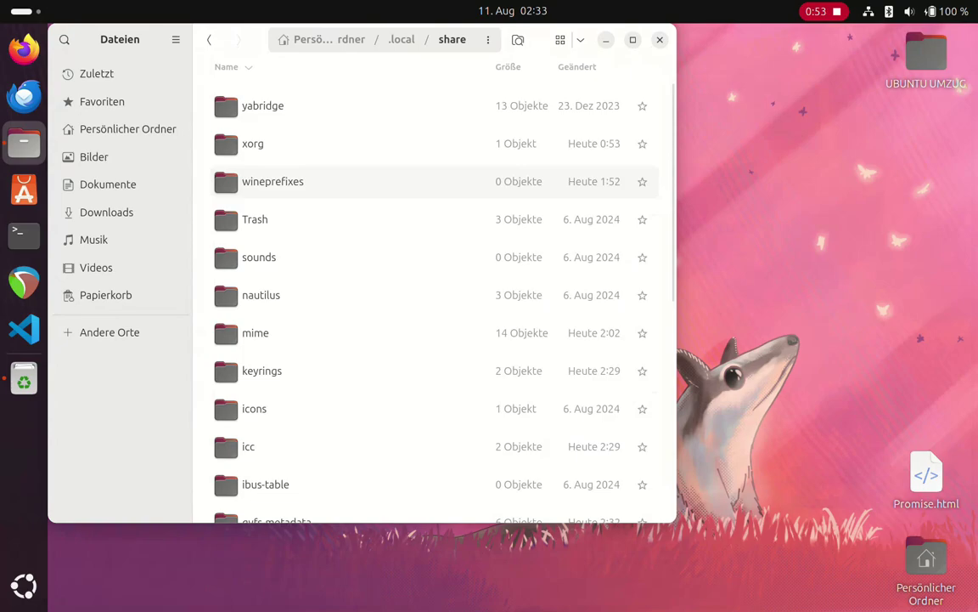
{"action": "left_click", "coordinate": [434, 105]}
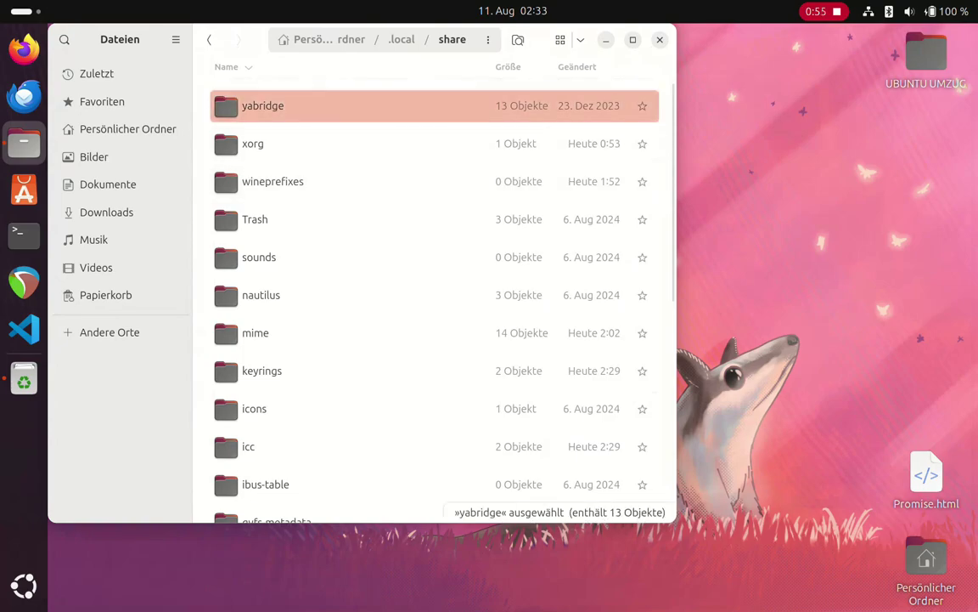
{"action": "double_click", "coordinate": [433, 105]}
Open a terminal in the yabridge folder, run ./yabridgectl status and maximize the terminal window.
{"action": "scroll", "coordinate": [433, 364], "scroll_direction": "down", "scroll_amount": 2}
{"action": "right_click", "coordinate": [273, 308]}
{"action": "left_click", "coordinate": [328, 458]}
{"action": "type", "text": "./"}
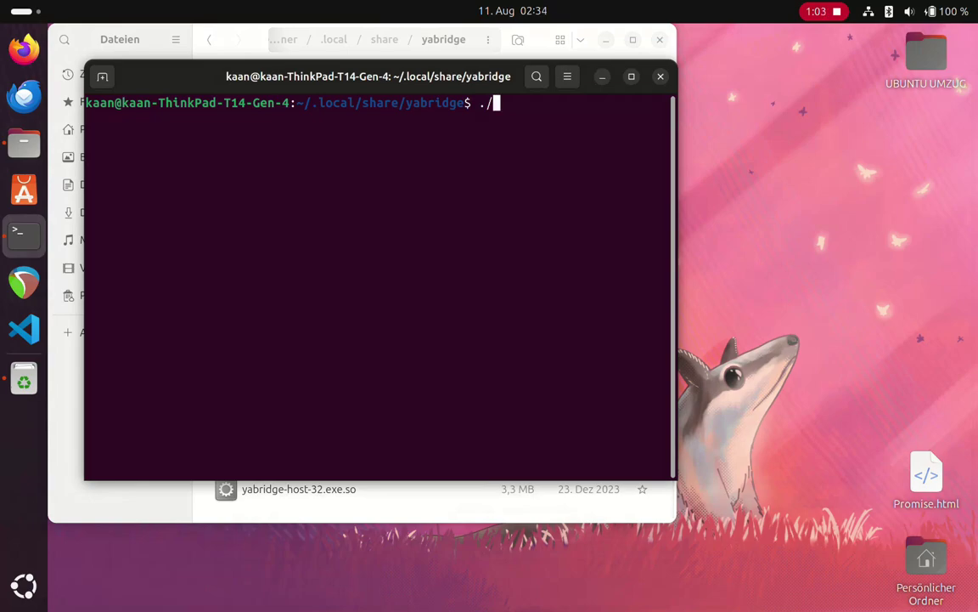
{"action": "type", "text": "yabridgectl status"}
{"action": "key", "text": "Return"}
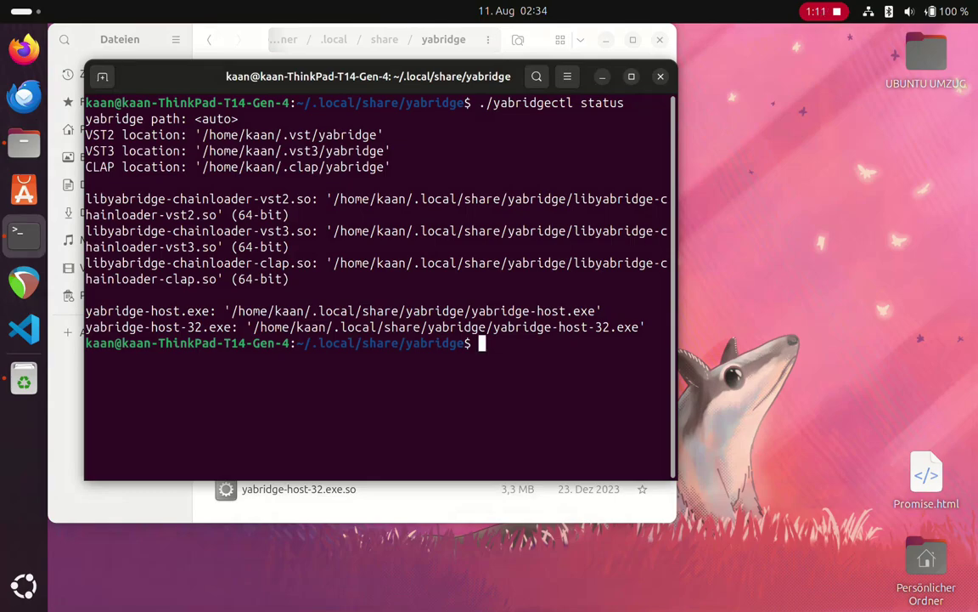
{"action": "key", "text": "super+Up"}
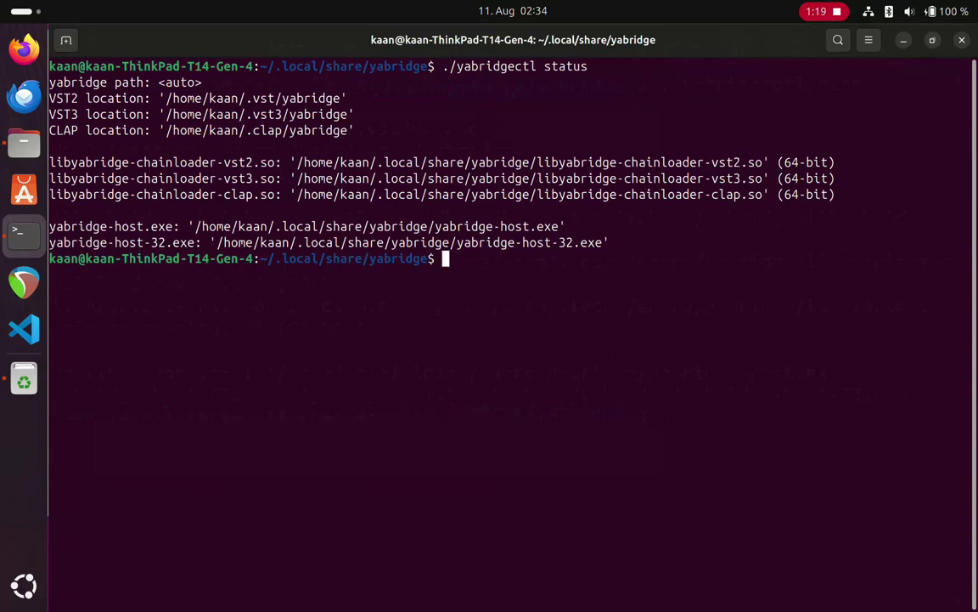
Run ./yabridgectl sync and highlight the summary of plugins set up at the end of its output.
{"action": "key", "text": "Up"}
{"action": "key", "text": "BackSpace"}
{"action": "key", "text": "BackSpace"}
{"action": "key", "text": "BackSpace"}
{"action": "key", "text": "BackSpace"}
{"action": "key", "text": "BackSpace"}
{"action": "key", "text": "BackSpace"}
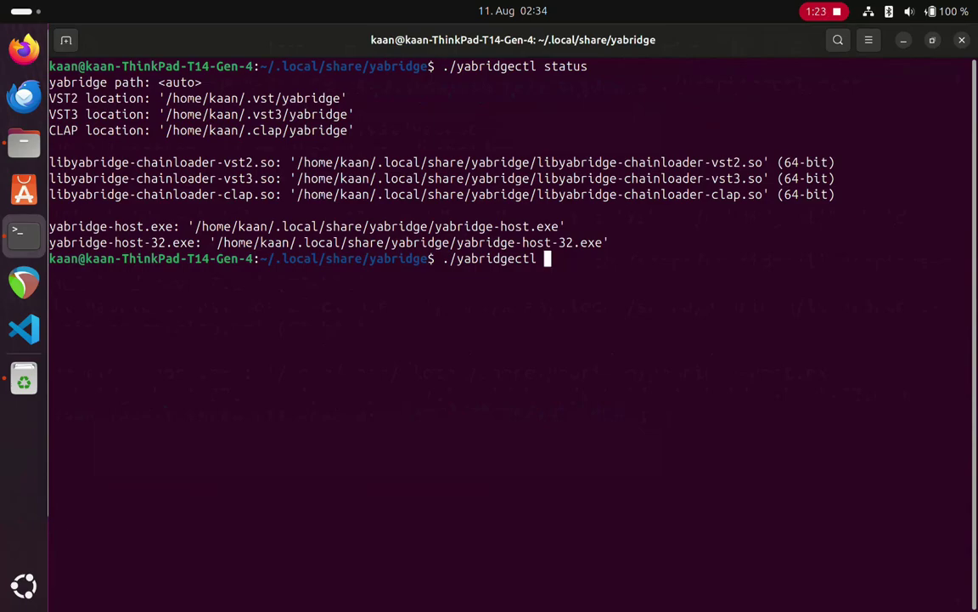
{"action": "type", "text": "sync"}
{"action": "key", "text": "Return"}
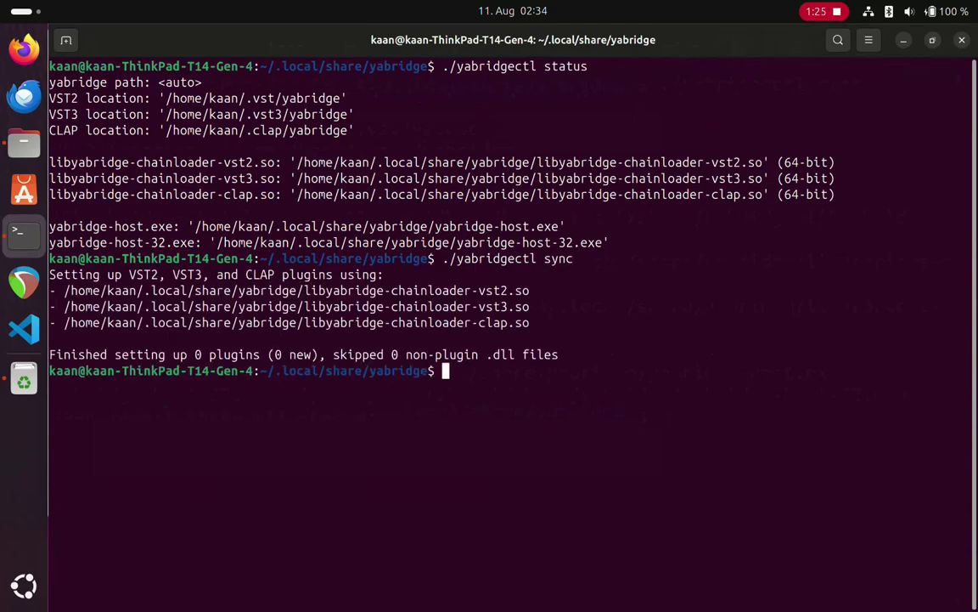
{"action": "left_click_drag", "start_coordinate": [188, 354], "coordinate": [435, 370]}
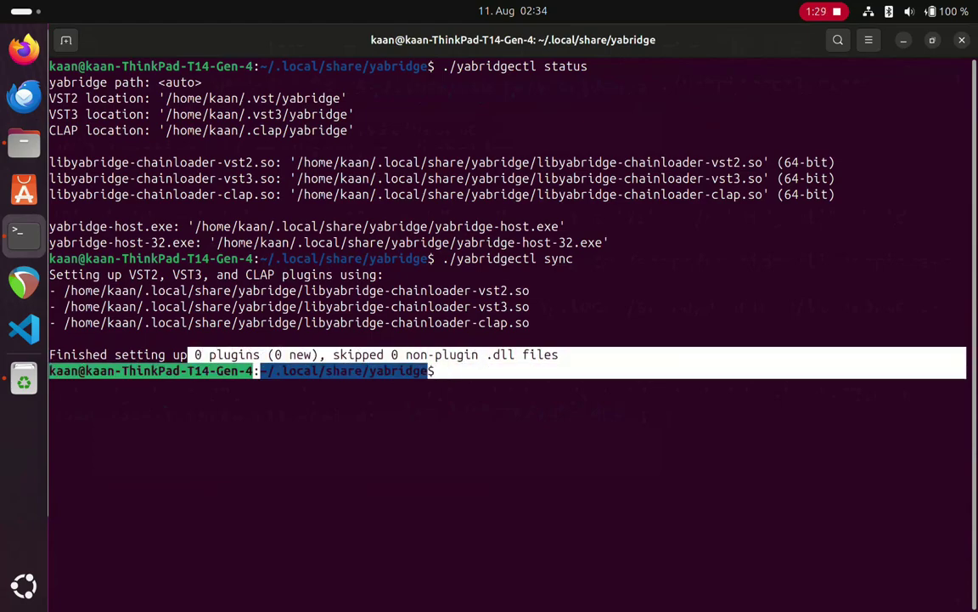
Close the terminal window and hide the file manager window showing the yabridge folder.
{"action": "left_click", "coordinate": [435, 370]}
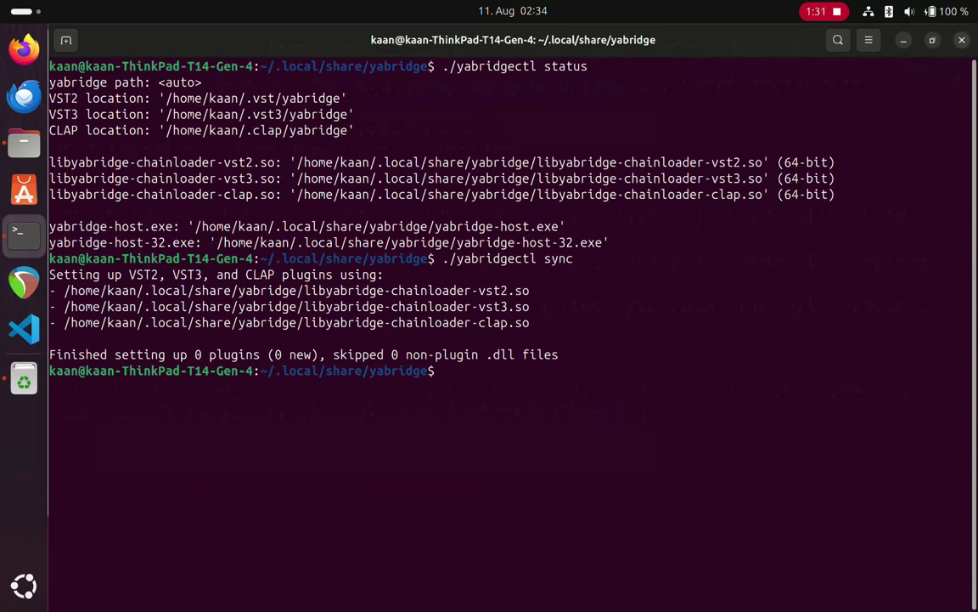
{"action": "key", "text": "alt+F4"}
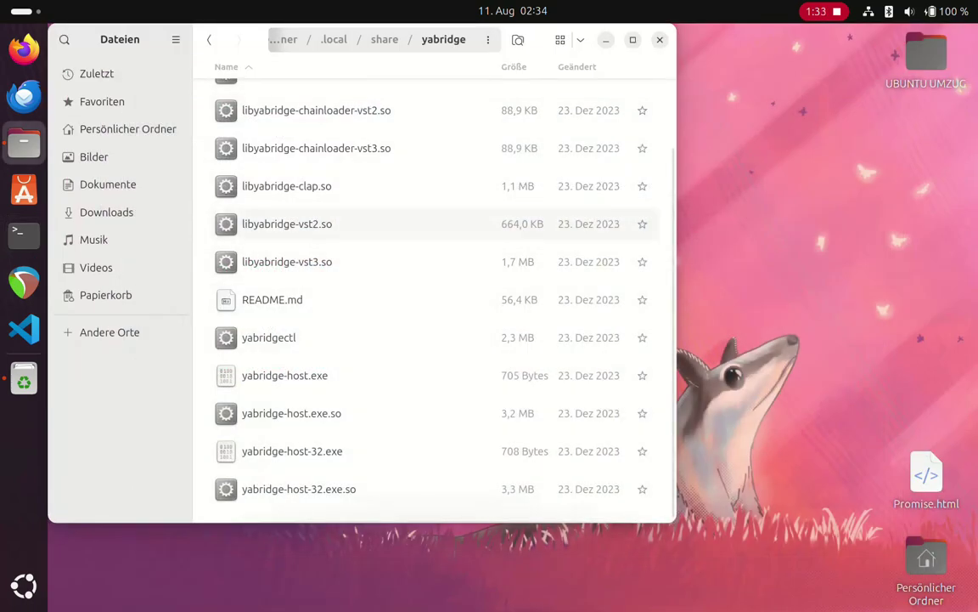
{"action": "scroll", "coordinate": [433, 297], "scroll_direction": "up", "scroll_amount": 2}
{"action": "key", "text": "super+h"}
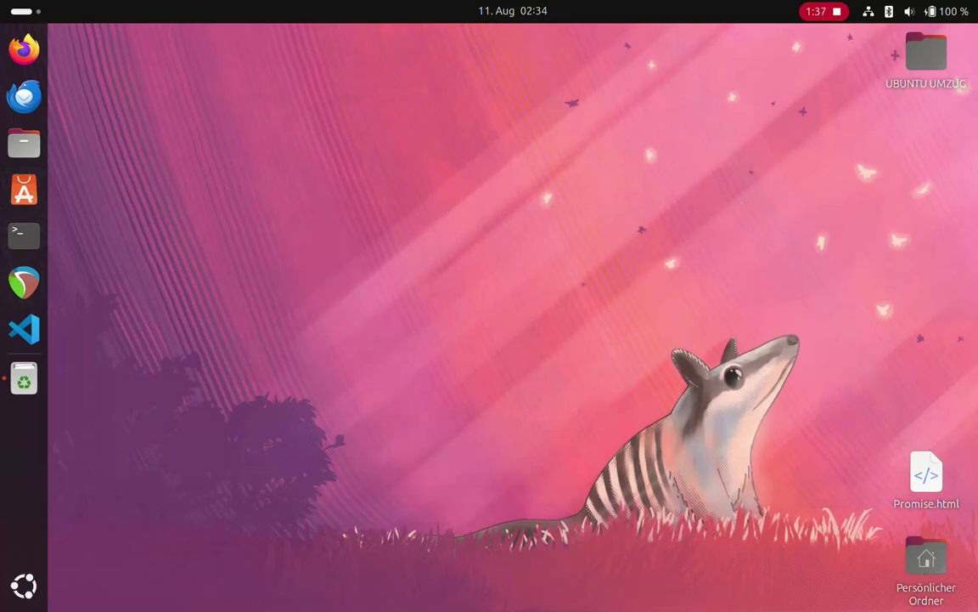
Launch REAPER, dismiss its evaluation notice and maximize the main window.
{"action": "left_click", "coordinate": [24, 283]}
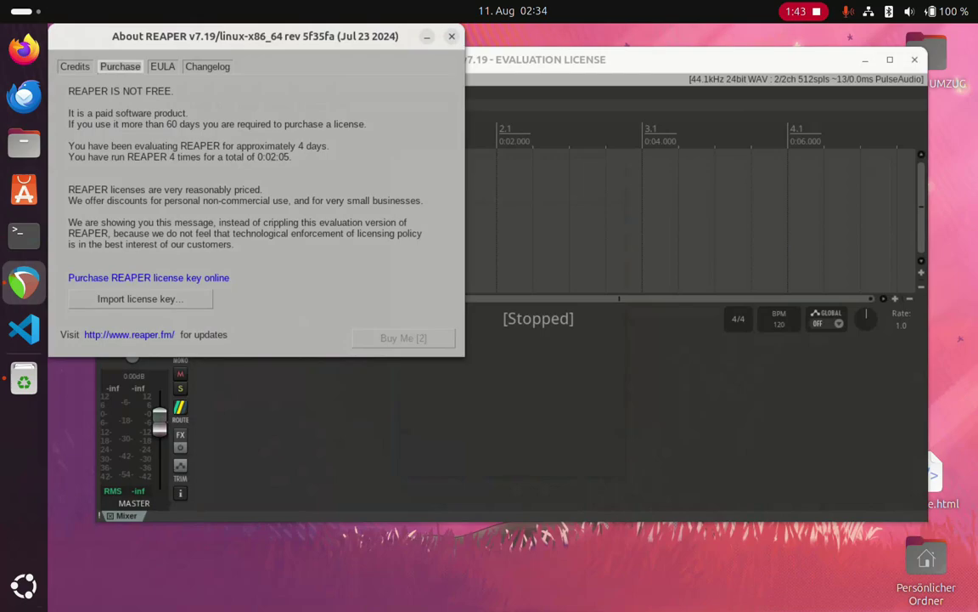
{"action": "left_click", "coordinate": [404, 337]}
{"action": "key", "text": "super+Up"}
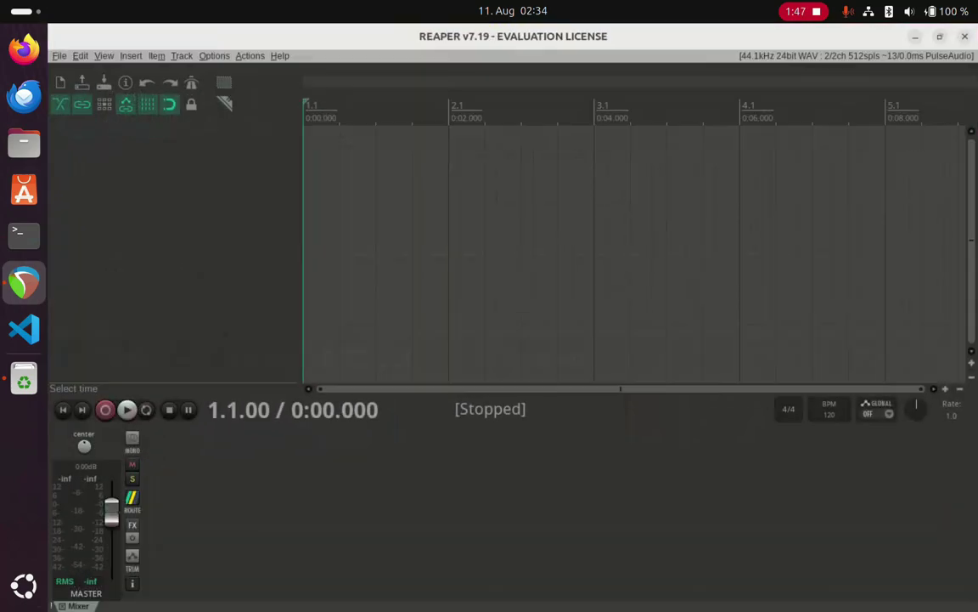
Open the browser for inserting a virtual instrument on a new track and check the VST, VSTi and JS plugin lists.
{"action": "right_click", "coordinate": [159, 184]}
{"action": "left_click", "coordinate": [258, 221]}
{"action": "left_click", "coordinate": [79, 104]}
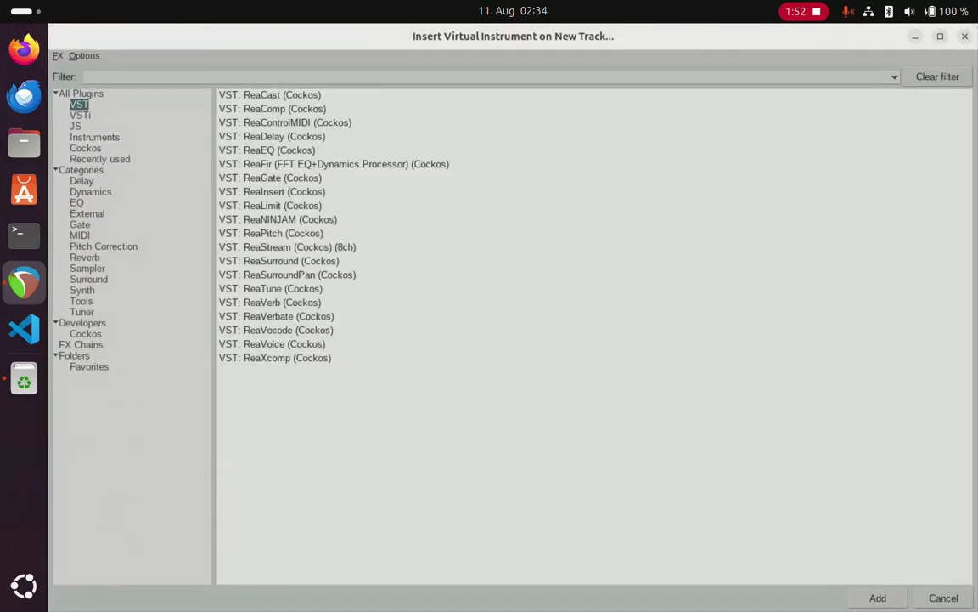
{"action": "key", "text": "Down"}
{"action": "key", "text": "Down"}
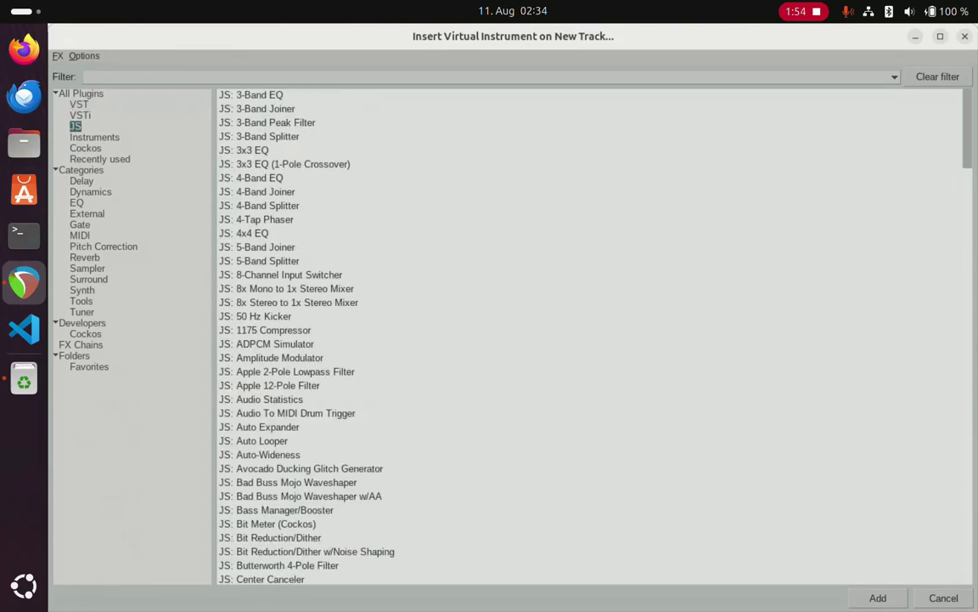
{"action": "key", "text": "Up"}
{"action": "key", "text": "Up"}
{"action": "key", "text": "Up"}
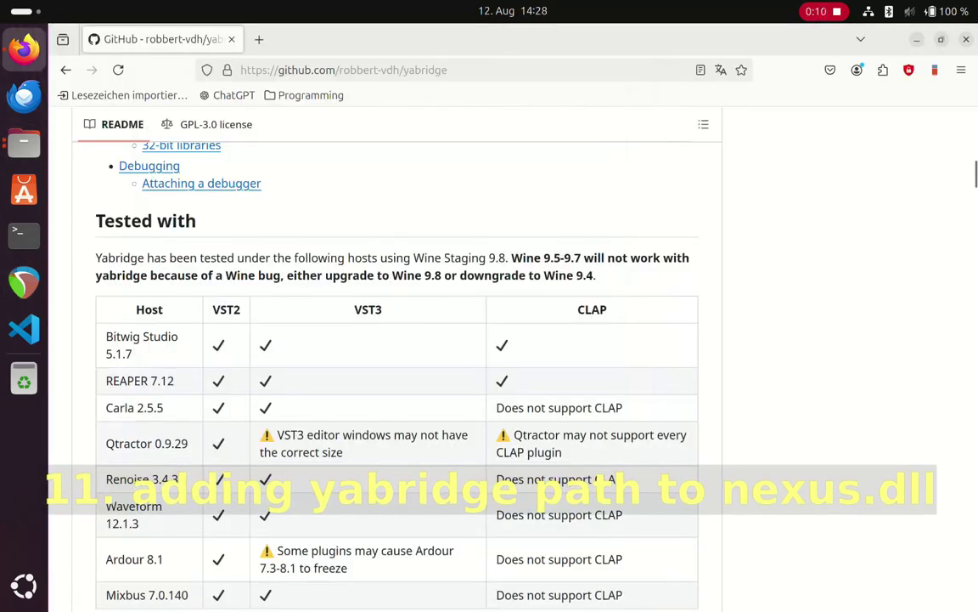
Examine the yabridge README on GitHub, from the repository's file list down through the Usage section's setup instructions.
{"action": "scroll", "coordinate": [396, 357], "scroll_direction": "up", "scroll_amount": 6}
{"action": "scroll", "coordinate": [397, 356], "scroll_direction": "up", "scroll_amount": 5}
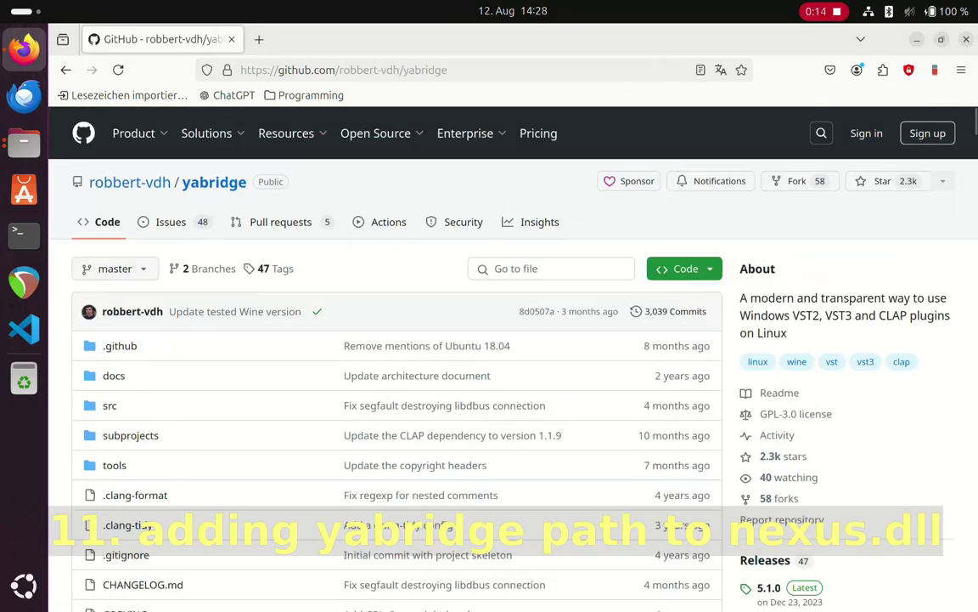
{"action": "scroll", "coordinate": [397, 356], "scroll_direction": "down", "scroll_amount": 12}
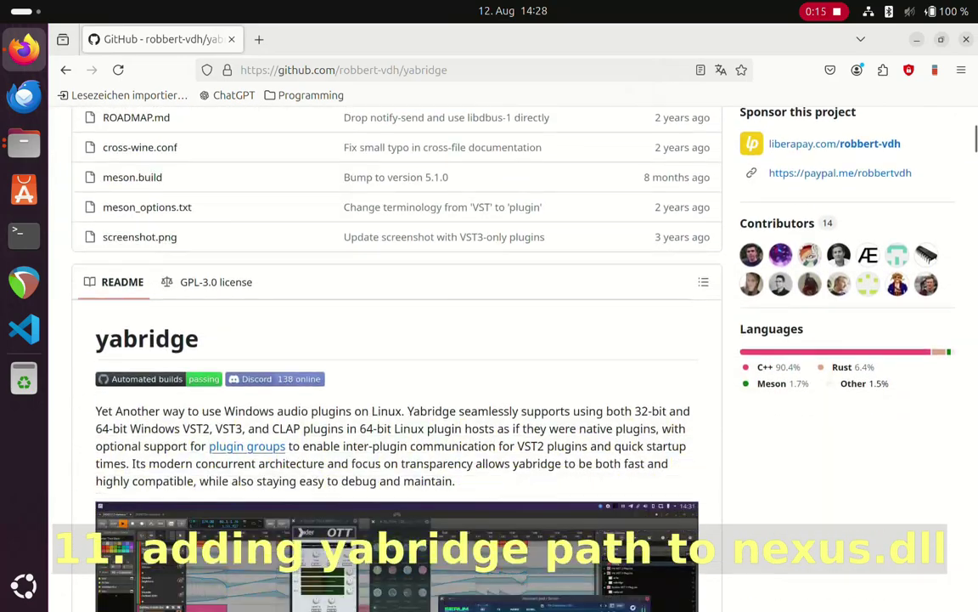
{"action": "scroll", "coordinate": [398, 356], "scroll_direction": "down", "scroll_amount": 20}
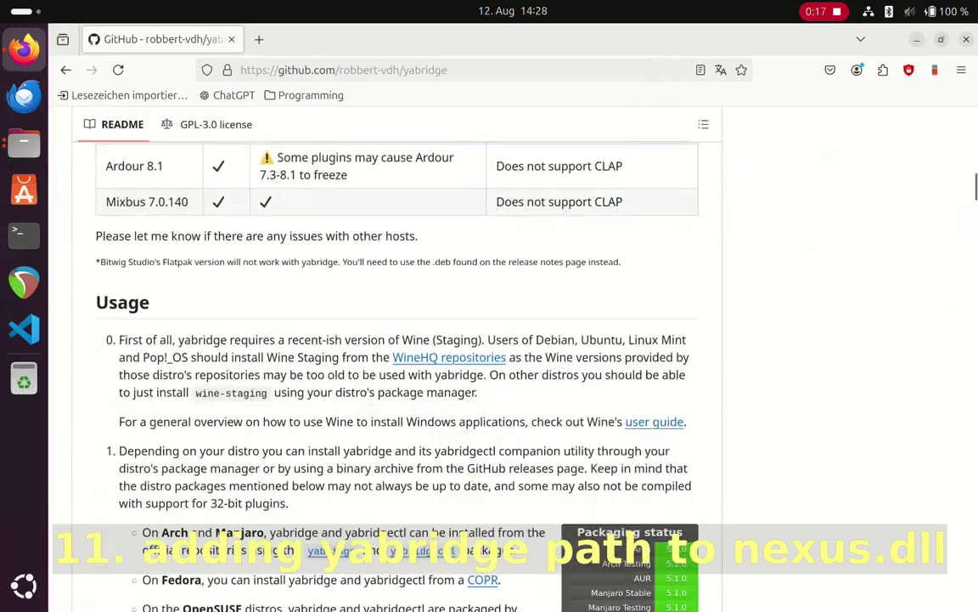
{"action": "scroll", "coordinate": [398, 357], "scroll_direction": "down", "scroll_amount": 14}
{"action": "scroll", "coordinate": [398, 357], "scroll_direction": "down", "scroll_amount": 4}
{"action": "scroll", "coordinate": [397, 357], "scroll_direction": "down", "scroll_amount": 4}
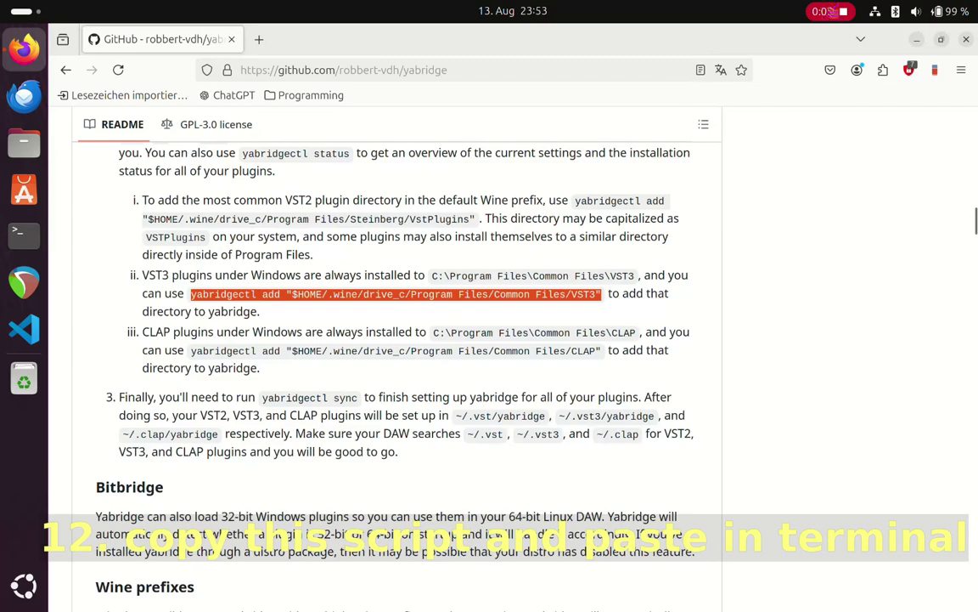
Copy the yabridgectl add command for the VST3 directory from the README's Usage section and minimize the browser.
{"action": "left_click_drag", "start_coordinate": [974, 221], "coordinate": [973, 119]}
{"action": "scroll", "coordinate": [382, 340], "scroll_direction": "down", "scroll_amount": 5}
{"action": "scroll", "coordinate": [397, 356], "scroll_direction": "down", "scroll_amount": 20}
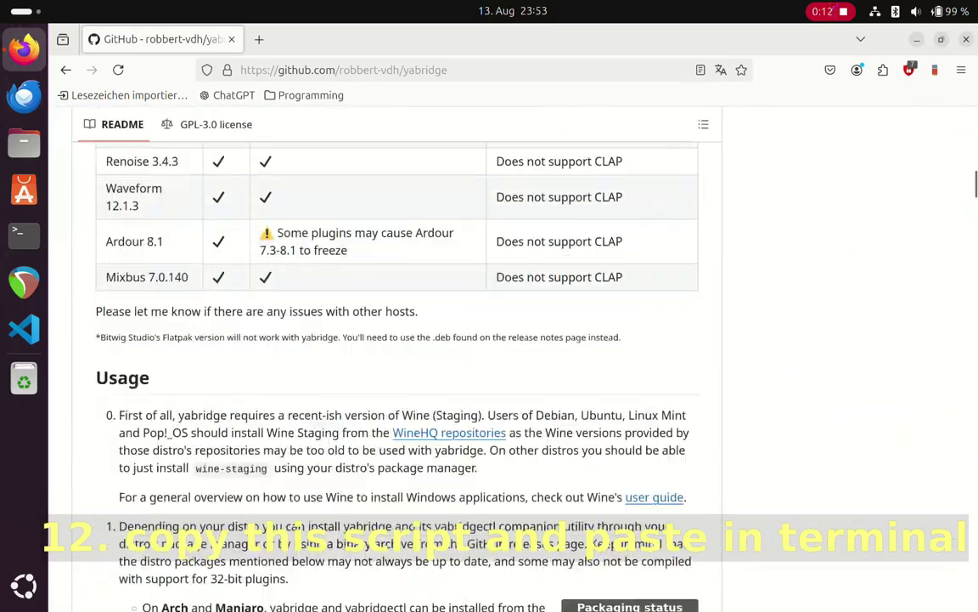
{"action": "scroll", "coordinate": [398, 357], "scroll_direction": "down", "scroll_amount": 10}
{"action": "scroll", "coordinate": [397, 357], "scroll_direction": "up", "scroll_amount": 4}
{"action": "scroll", "coordinate": [397, 356], "scroll_direction": "up", "scroll_amount": 6}
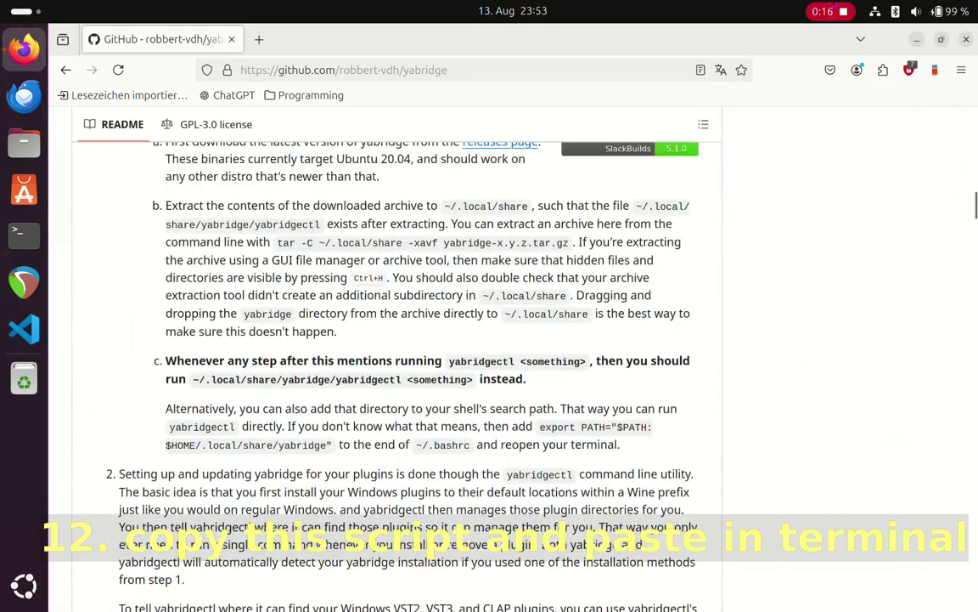
{"action": "scroll", "coordinate": [398, 357], "scroll_direction": "down", "scroll_amount": 7}
{"action": "scroll", "coordinate": [398, 357], "scroll_direction": "down", "scroll_amount": 5}
{"action": "scroll", "coordinate": [398, 357], "scroll_direction": "up", "scroll_amount": 6}
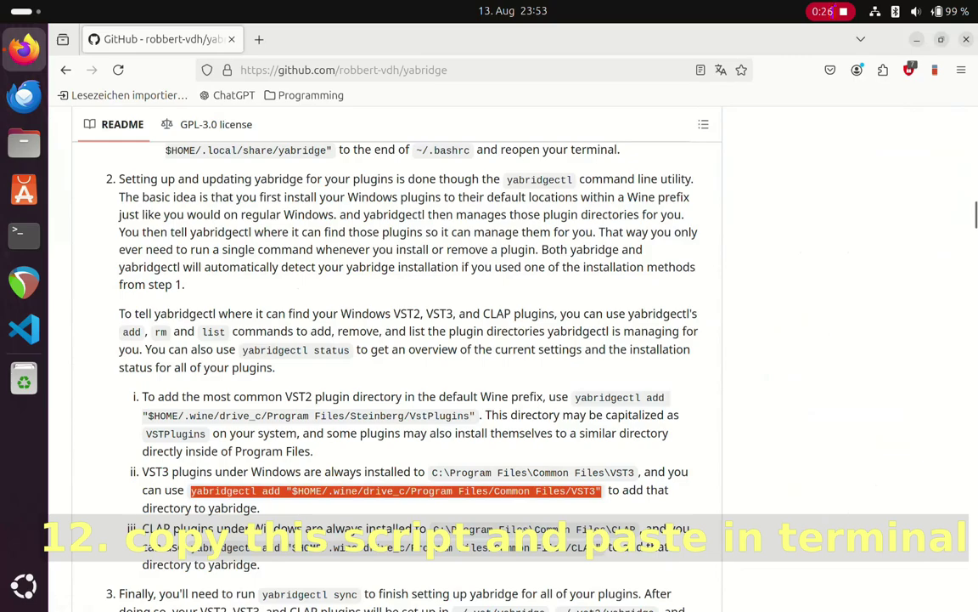
{"action": "right_click", "coordinate": [277, 490]}
{"action": "left_click", "coordinate": [323, 279]}
{"action": "left_click", "coordinate": [916, 39]}
{"action": "left_click", "coordinate": [24, 236]}
{"action": "left_click", "coordinate": [24, 230]}
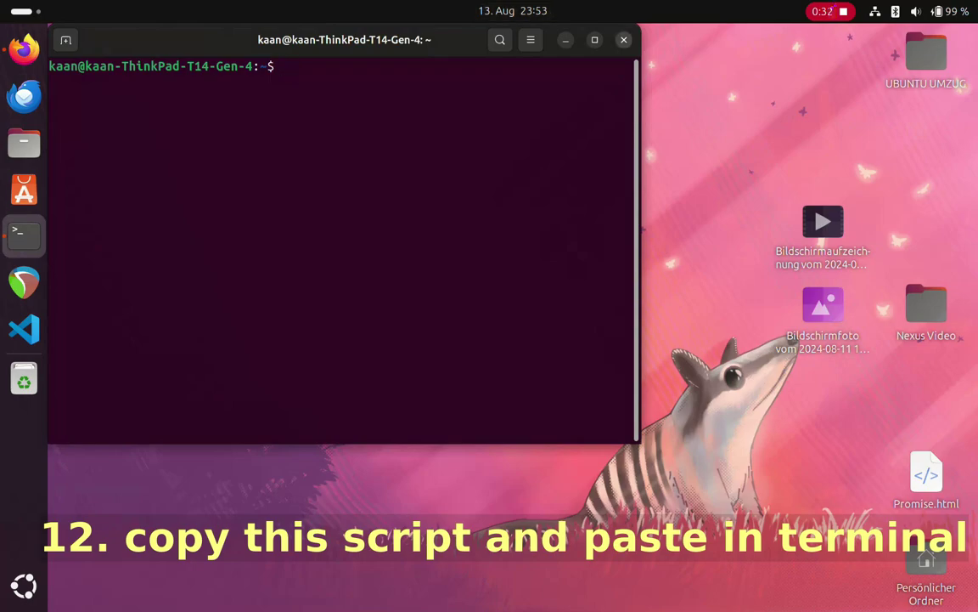
{"action": "left_click", "coordinate": [565, 40]}
Open the .wine/drive_c/Program Files/VSTPlugins folder of the home directory in the file manager to locate Nexus.dll.
{"action": "left_click", "coordinate": [24, 142]}
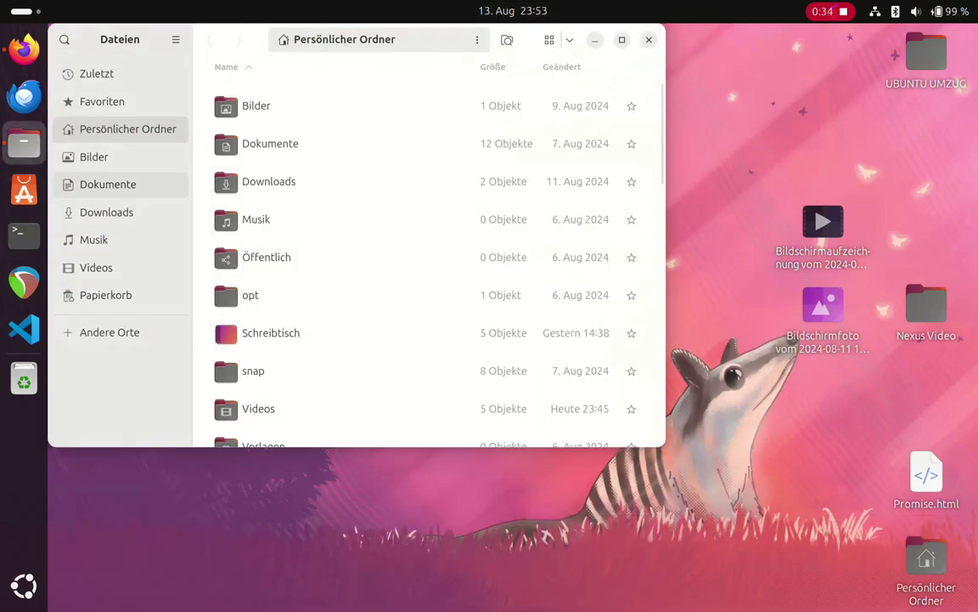
{"action": "scroll", "coordinate": [425, 268], "scroll_direction": "down", "scroll_amount": 10}
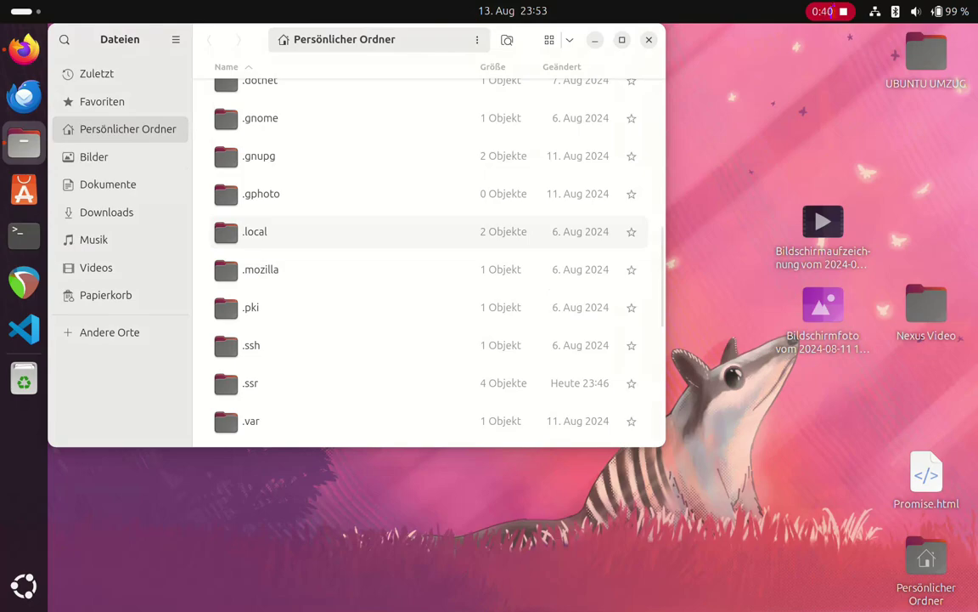
{"action": "scroll", "coordinate": [425, 316], "scroll_direction": "down", "scroll_amount": 5}
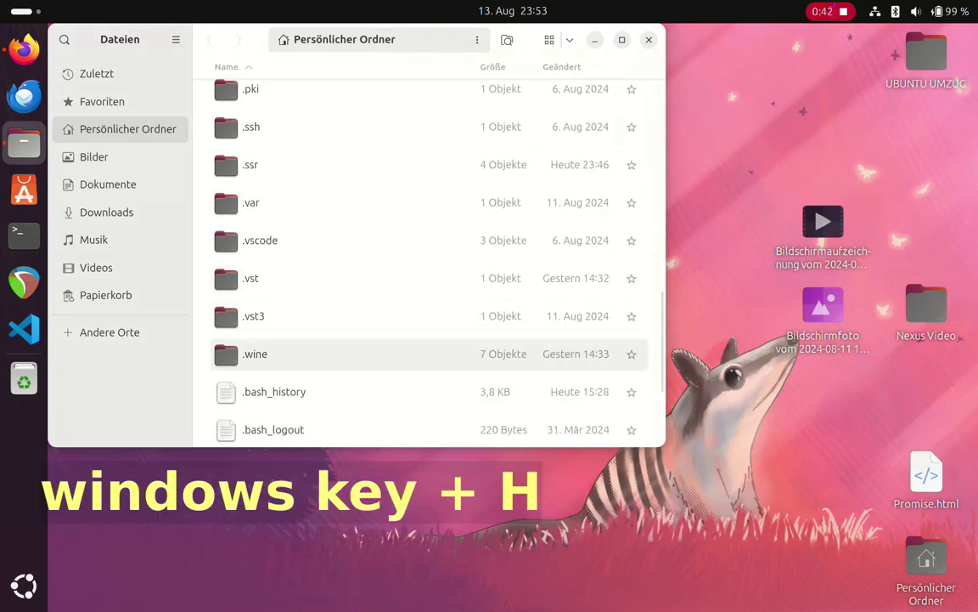
{"action": "double_click", "coordinate": [357, 353]}
{"action": "double_click", "coordinate": [357, 143]}
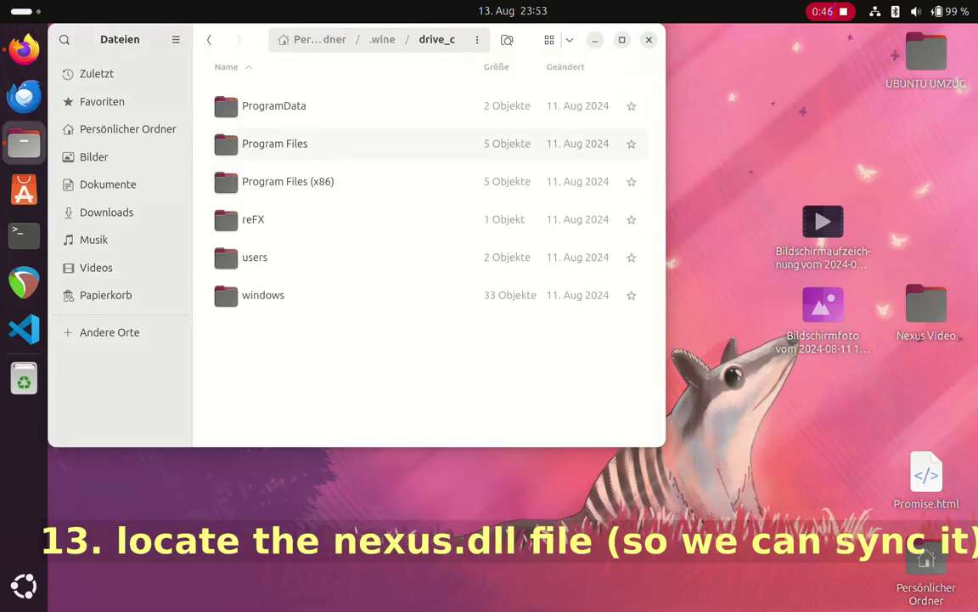
{"action": "double_click", "coordinate": [357, 143]}
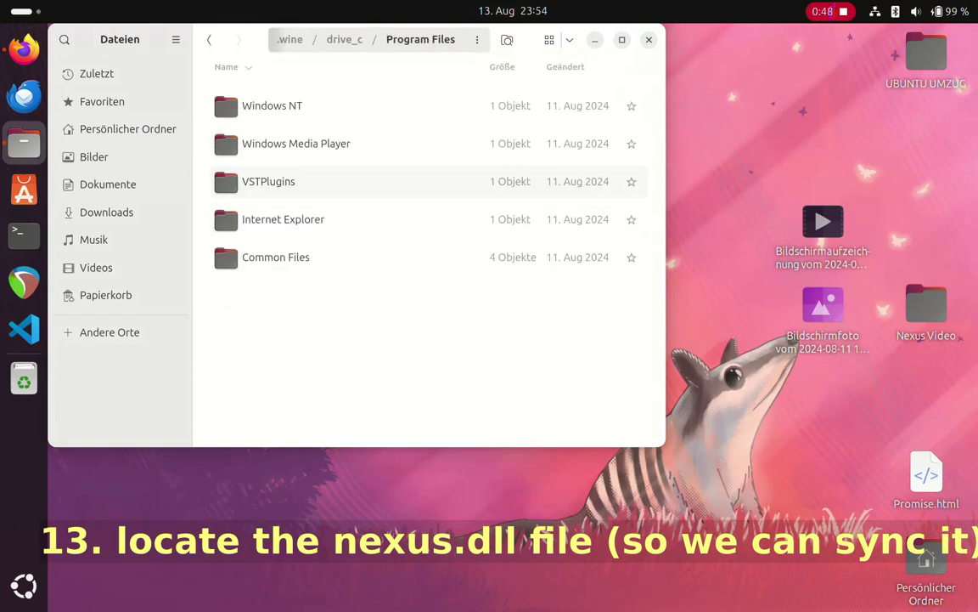
{"action": "double_click", "coordinate": [356, 179]}
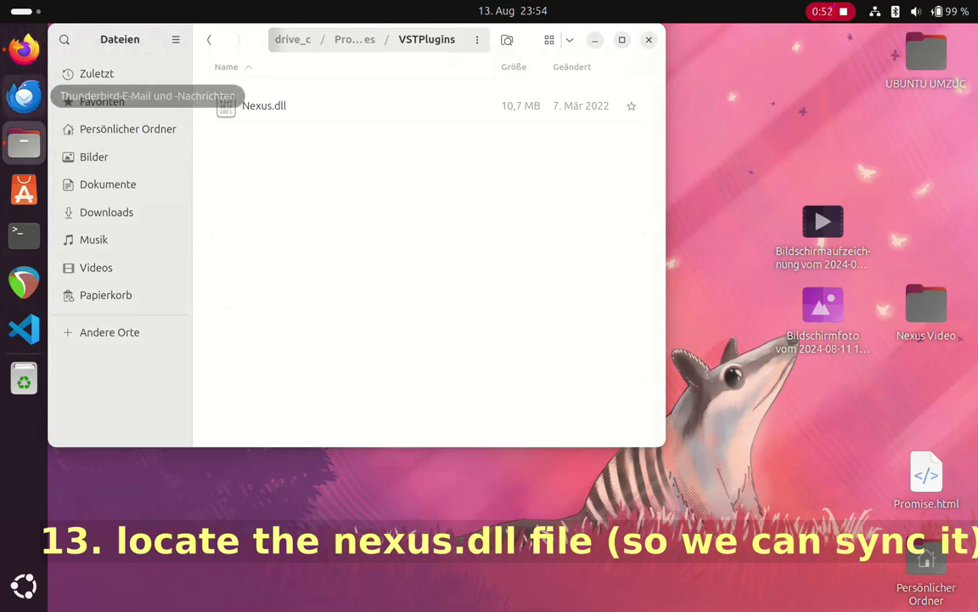
Open a second file manager window and go to the .local/share/yabridge folder of the home directory.
{"action": "right_click", "coordinate": [24, 142]}
{"action": "left_click", "coordinate": [100, 122]}
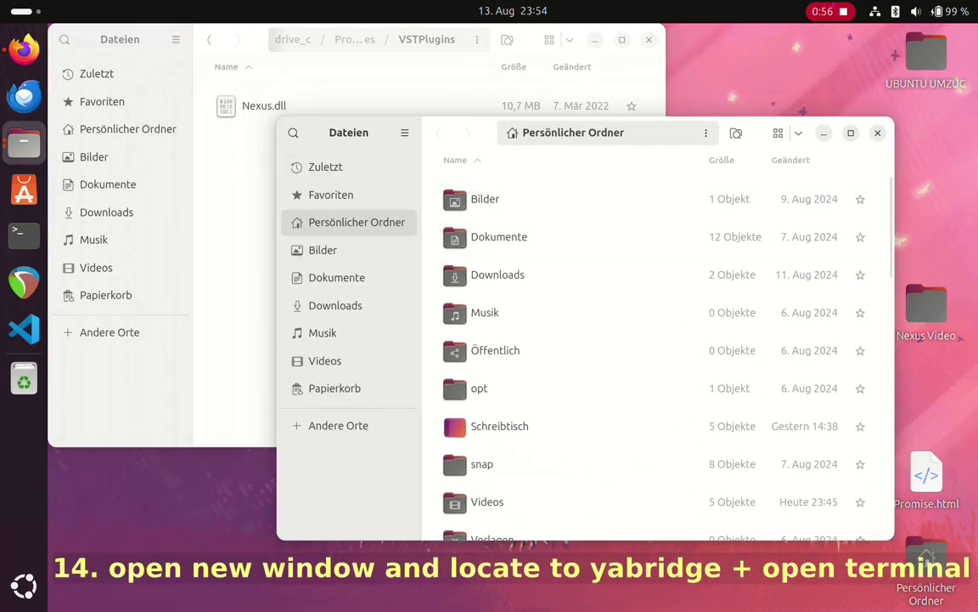
{"action": "scroll", "coordinate": [595, 242], "scroll_direction": "down", "scroll_amount": 6}
{"action": "scroll", "coordinate": [594, 242], "scroll_direction": "down", "scroll_amount": 3}
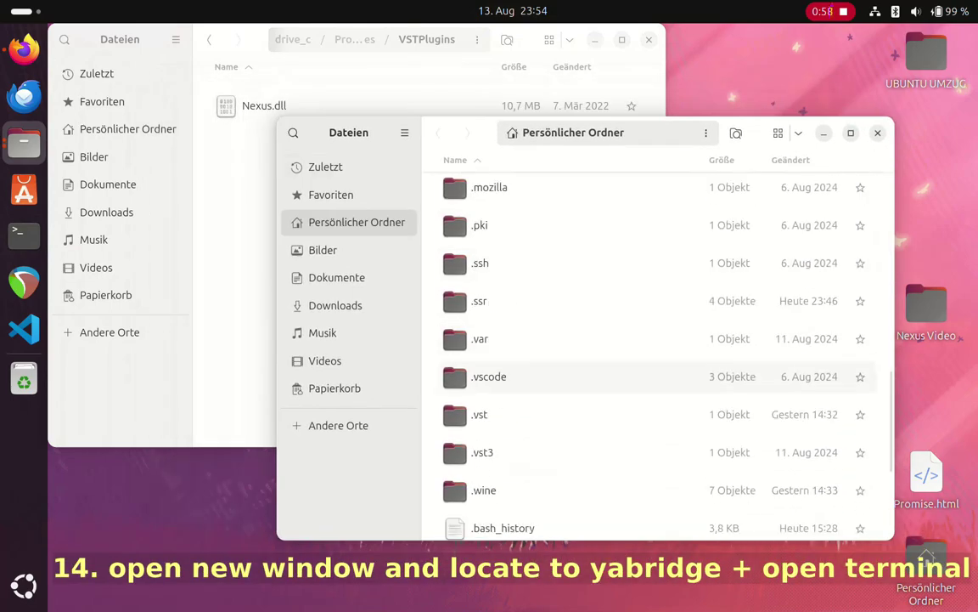
{"action": "scroll", "coordinate": [510, 252], "scroll_direction": "up", "scroll_amount": 3}
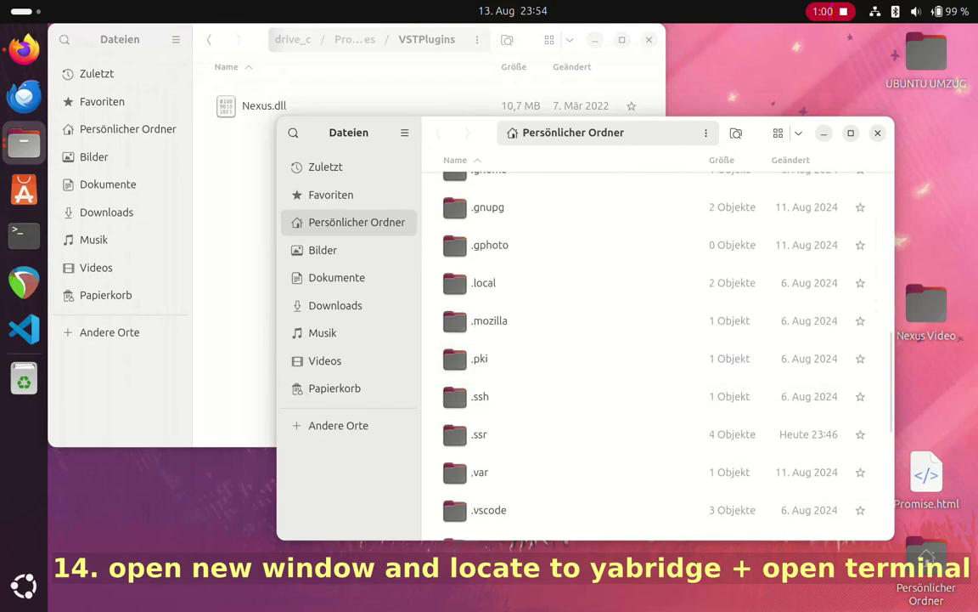
{"action": "double_click", "coordinate": [509, 253]}
{"action": "double_click", "coordinate": [509, 199]}
{"action": "double_click", "coordinate": [510, 199]}
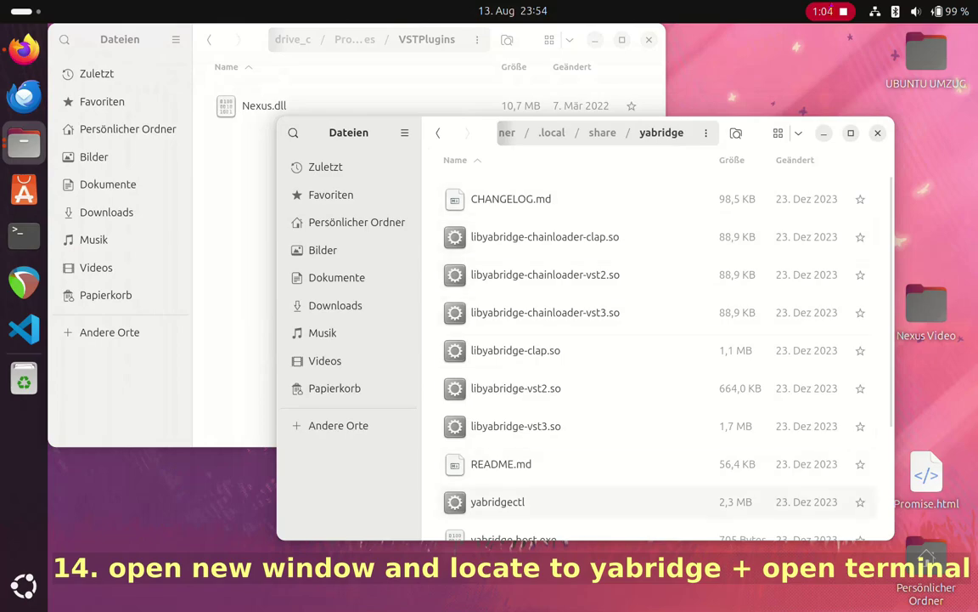
Open a terminal in the yabridge folder and move its window so the VSTPlugins file listing stays visible.
{"action": "scroll", "coordinate": [658, 349], "scroll_direction": "down", "scroll_amount": 4}
{"action": "right_click", "coordinate": [503, 526]}
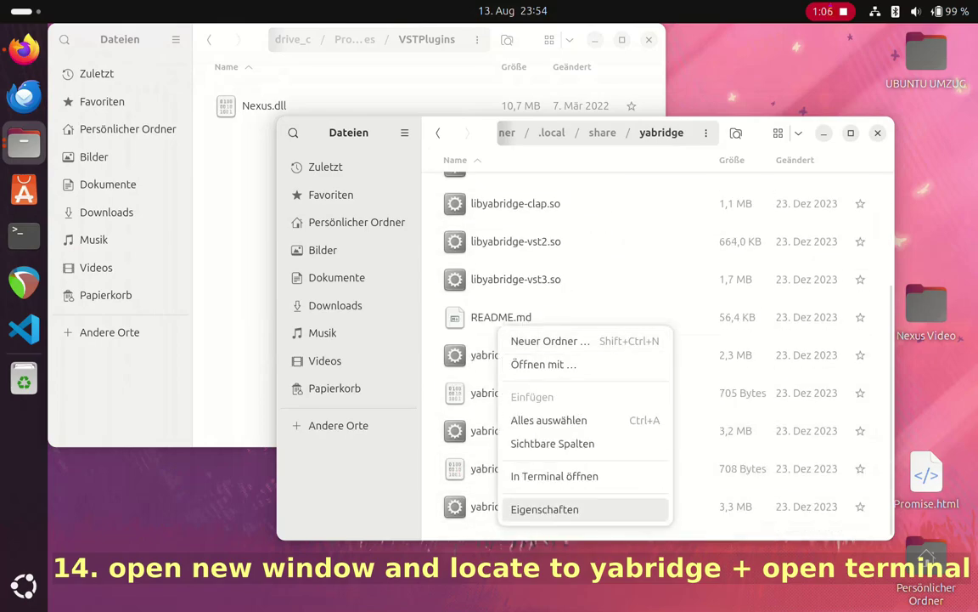
{"action": "left_click", "coordinate": [544, 474]}
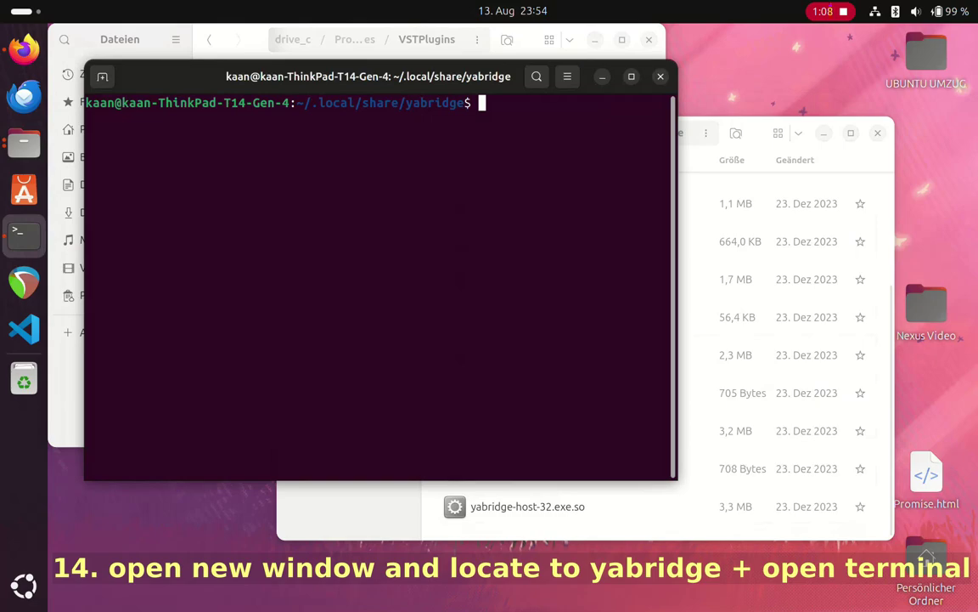
{"action": "left_click_drag", "start_coordinate": [368, 79], "coordinate": [629, 188]}
{"action": "left_click_drag", "start_coordinate": [690, 191], "coordinate": [708, 197]}
Paste yabridgectl add "$HOME/.wine/drive_c/Program Files/Common Files/VST3" at the terminal prompt without running it.
{"action": "type", "text": "yabridgectl add \"$HOME/.wine/drive_c/Program Files/Common Files/VST3\""}
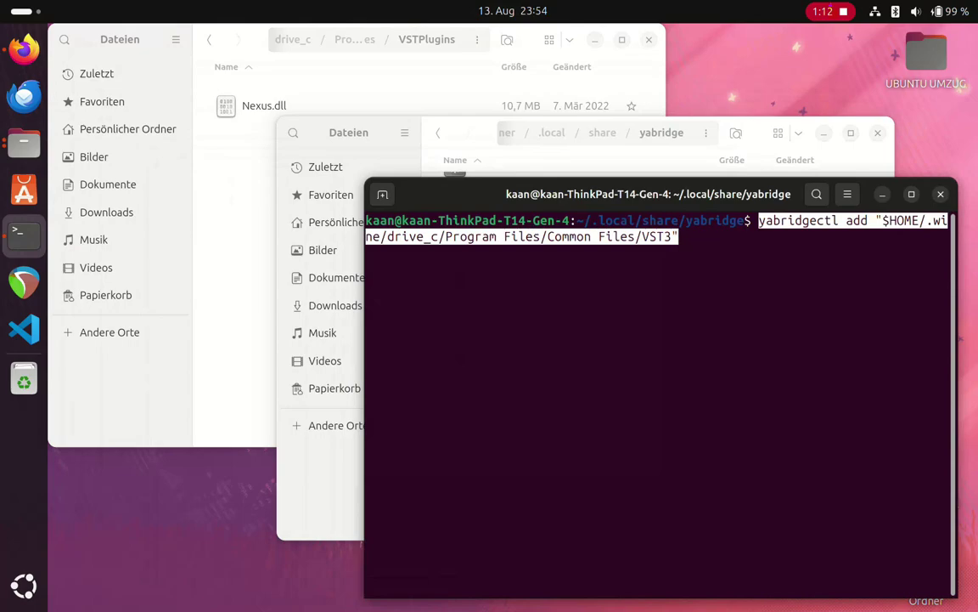
{"action": "key", "text": "Left"}
{"action": "key", "text": "Right"}
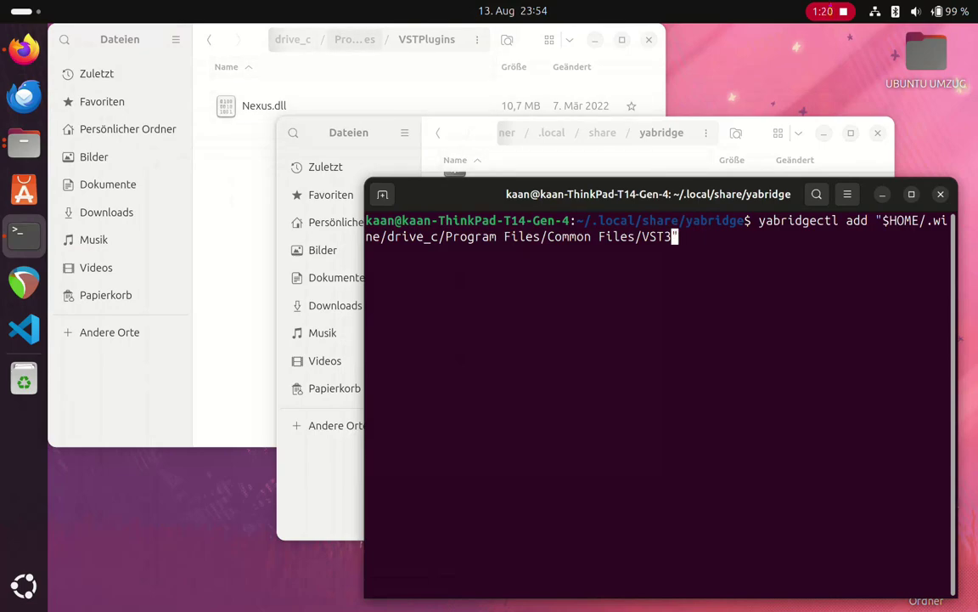
Check the location of Nexus.dll by showing its parent Program Files folder, and return to the terminal.
{"action": "left_click", "coordinate": [339, 106]}
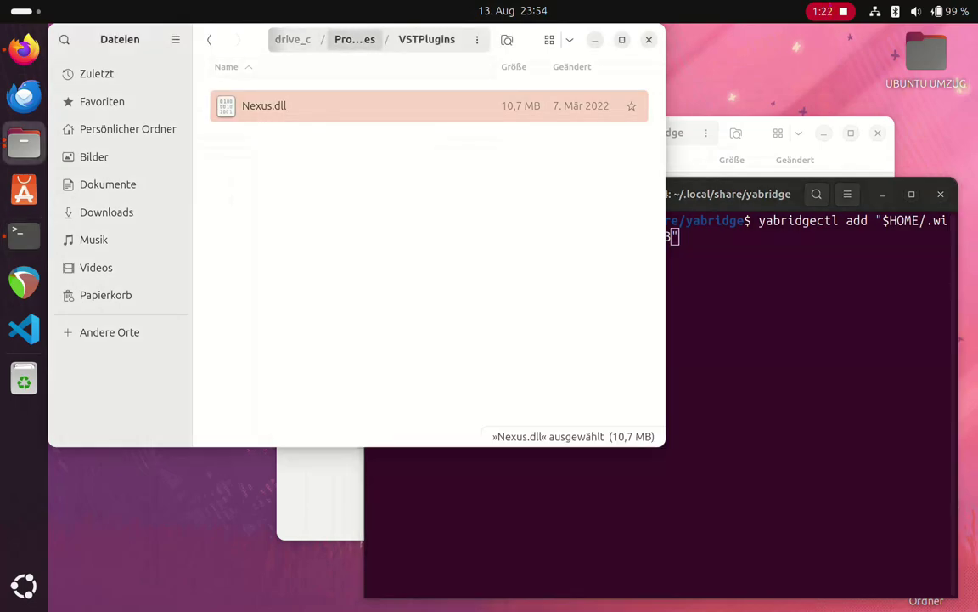
{"action": "left_click", "coordinate": [354, 39]}
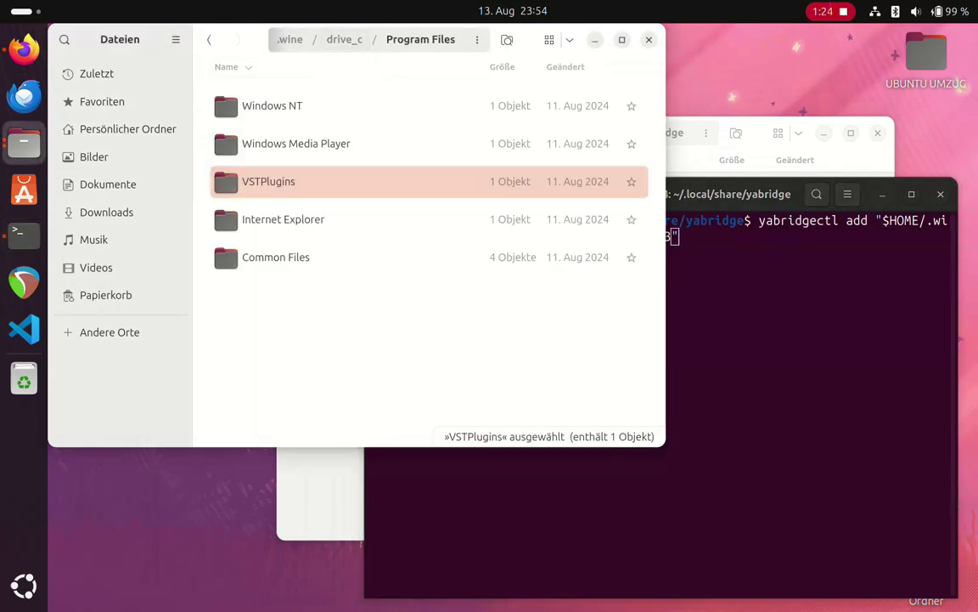
{"action": "key", "text": "alt+Tab"}
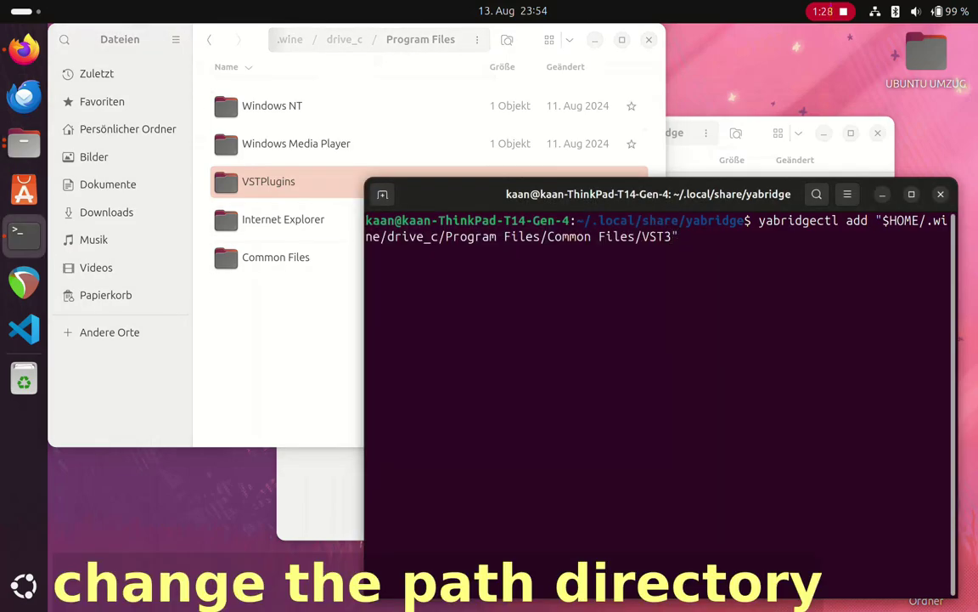
Change the path in the pending yabridgectl add command to "$HOME/.wine/drive_c/Program Files/VSTPlugins/" and show that folder's contents for comparison.
{"action": "key", "text": "Left"}
{"action": "key", "text": "Left"}
{"action": "key", "text": "BackSpace"}
{"action": "key", "text": "BackSpace"}
{"action": "key", "text": "BackSpace"}
{"action": "key", "text": "Left"}
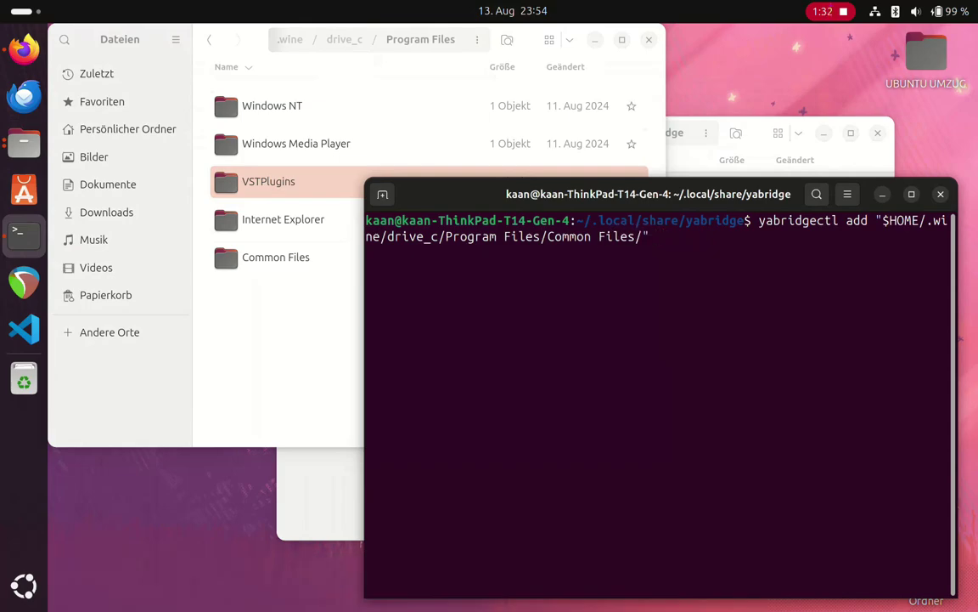
{"action": "key", "text": "Right"}
{"action": "key", "text": "Right"}
{"action": "key", "text": "Right"}
{"action": "key", "text": "Right"}
{"action": "key", "text": "Right"}
{"action": "key", "text": "Right"}
{"action": "key", "text": "BackSpace"}
{"action": "key", "text": "BackSpace"}
{"action": "key", "text": "BackSpace"}
{"action": "key", "text": "BackSpace"}
{"action": "key", "text": "BackSpace"}
{"action": "key", "text": "BackSpace"}
{"action": "key", "text": "BackSpace"}
{"action": "key", "text": "BackSpace"}
{"action": "key", "text": "BackSpace"}
{"action": "key", "text": "BackSpace"}
{"action": "key", "text": "BackSpace"}
{"action": "key", "text": "BackSpace"}
{"action": "key", "text": "BackSpace"}
{"action": "key", "text": "BackSpace"}
{"action": "key", "text": "BackSpace"}
{"action": "key", "text": "BackSpace"}
{"action": "key", "text": "BackSpace"}
{"action": "key", "text": "BackSpace"}
{"action": "key", "text": "BackSpace"}
{"action": "key", "text": "BackSpace"}
{"action": "key", "text": "BackSpace"}
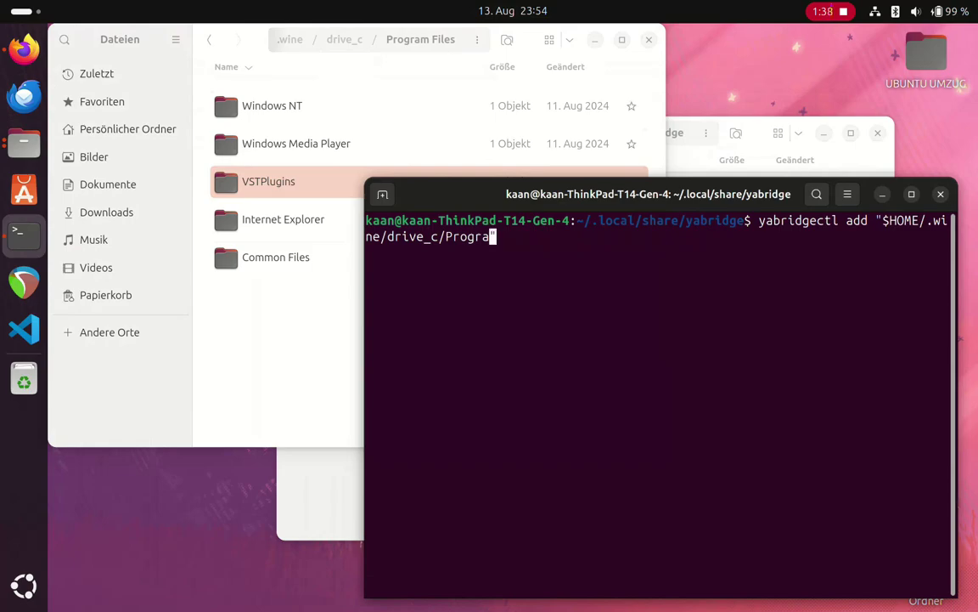
{"action": "type", "text": "m Files/VSTPlugins/"}
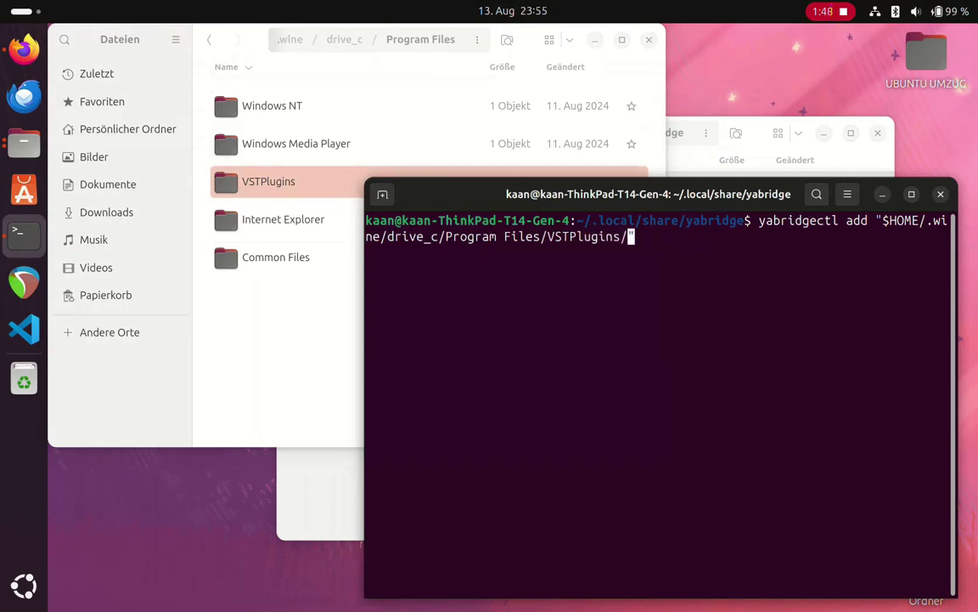
{"action": "double_click", "coordinate": [269, 181]}
{"action": "key", "text": "alt+Tab"}
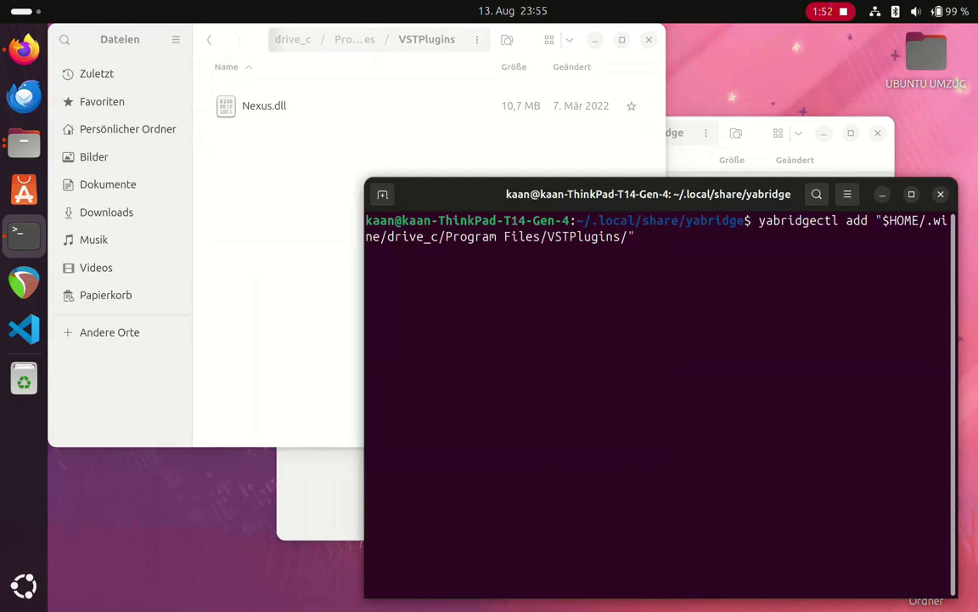
Put ./ in front of the pending yabridgectl add command, run it, and close the terminal and file manager windows.
{"action": "key", "text": "Left"}
{"action": "key", "text": "Left"}
{"action": "key", "text": "Left"}
{"action": "key", "text": "Left"}
{"action": "key", "text": "Left"}
{"action": "key", "text": "Left"}
{"action": "key", "text": "Left"}
{"action": "key", "text": "Left"}
{"action": "key", "text": "Left"}
{"action": "key", "text": "Left"}
{"action": "key", "text": "Left"}
{"action": "key", "text": "Left"}
{"action": "key", "text": "Left"}
{"action": "key", "text": "Left"}
{"action": "key", "text": "Left"}
{"action": "key", "text": "Left"}
{"action": "key", "text": "Left"}
{"action": "key", "text": "Left"}
{"action": "key", "text": "Left"}
{"action": "key", "text": "Left"}
{"action": "key", "text": "Left"}
{"action": "type", "text": "./"}
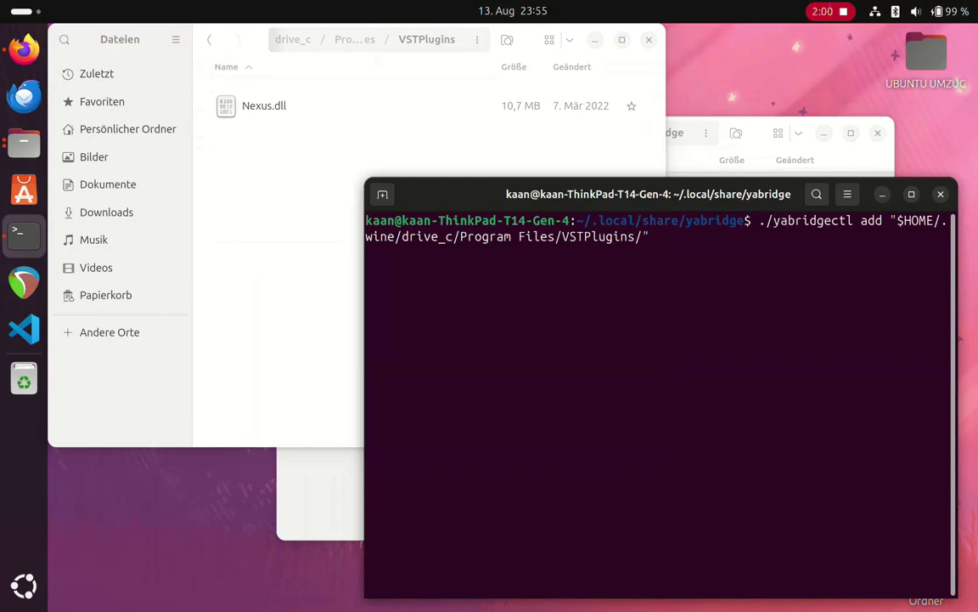
{"action": "key", "text": "Return"}
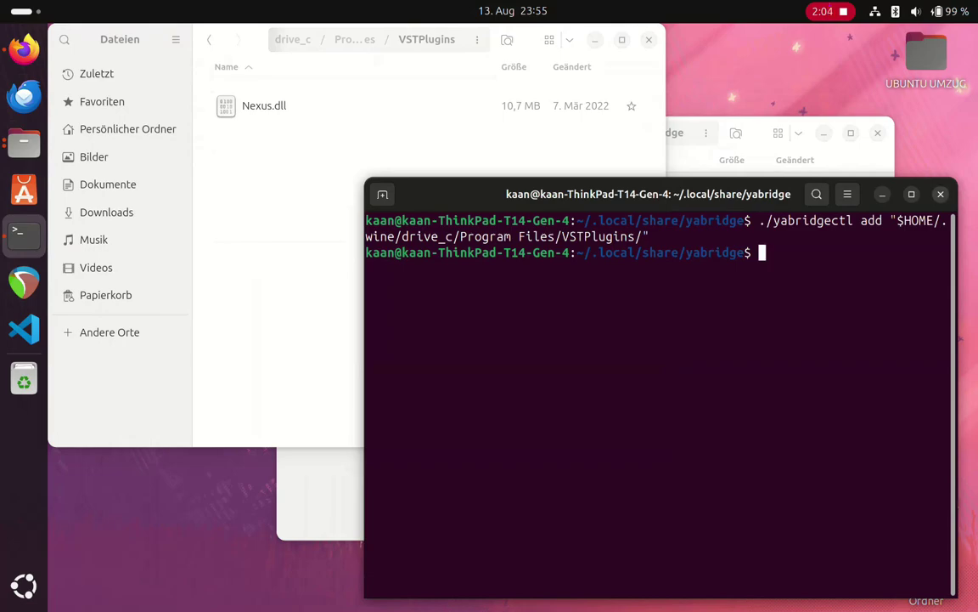
{"action": "key", "text": "alt+F4"}
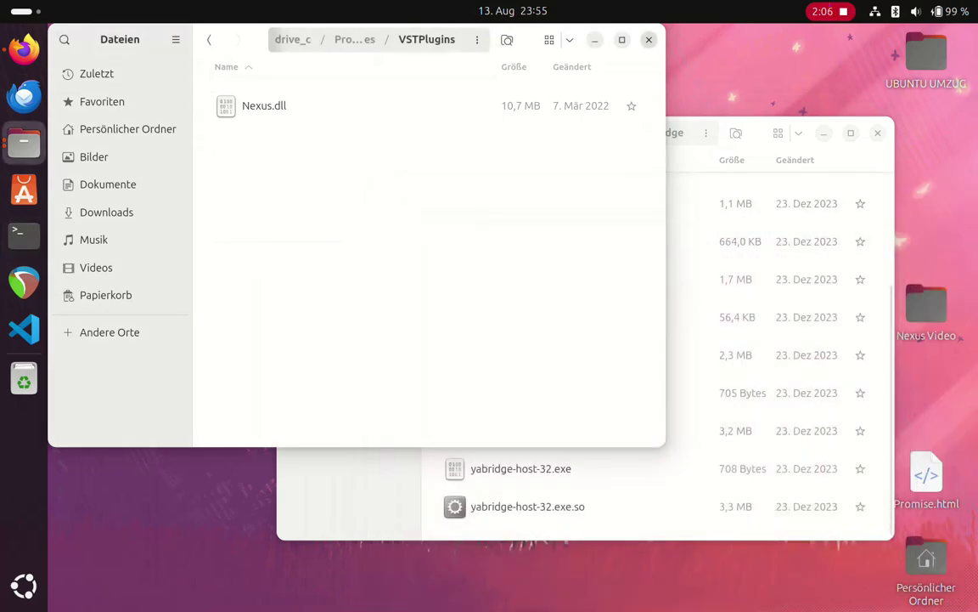
{"action": "key", "text": "ctrl+w"}
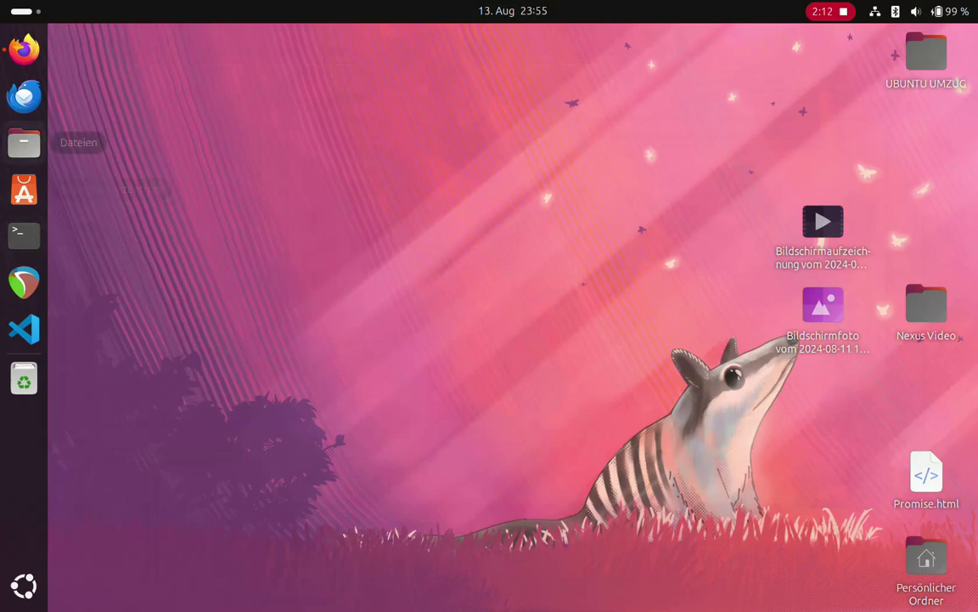
Open the file manager and go to the .local/share/yabridge folder of the home directory.
{"action": "left_click", "coordinate": [23, 143]}
{"action": "scroll", "coordinate": [425, 257], "scroll_direction": "down", "scroll_amount": 10}
{"action": "scroll", "coordinate": [424, 257], "scroll_direction": "down", "scroll_amount": 1}
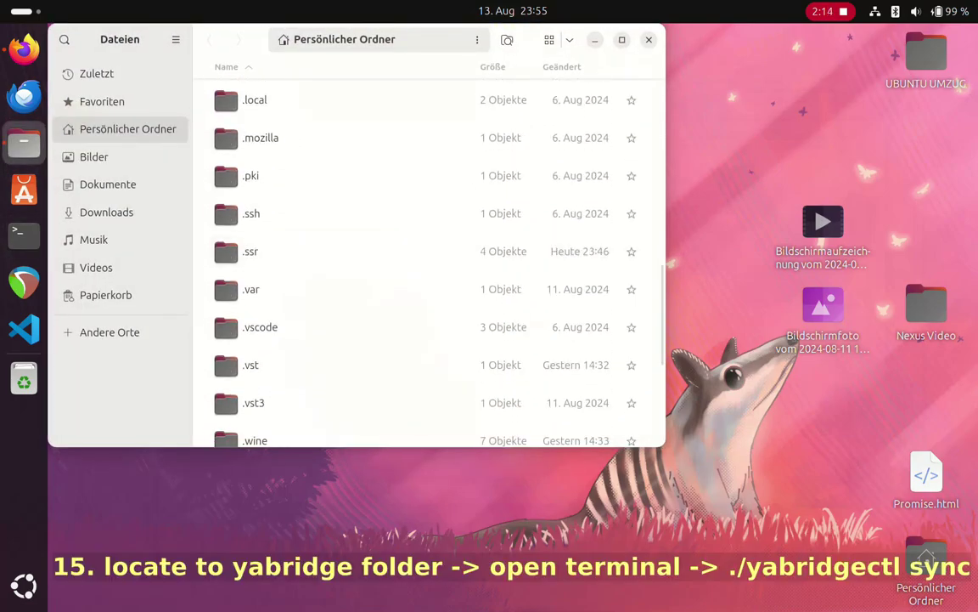
{"action": "scroll", "coordinate": [424, 257], "scroll_direction": "down", "scroll_amount": 5}
{"action": "scroll", "coordinate": [425, 256], "scroll_direction": "up", "scroll_amount": 8}
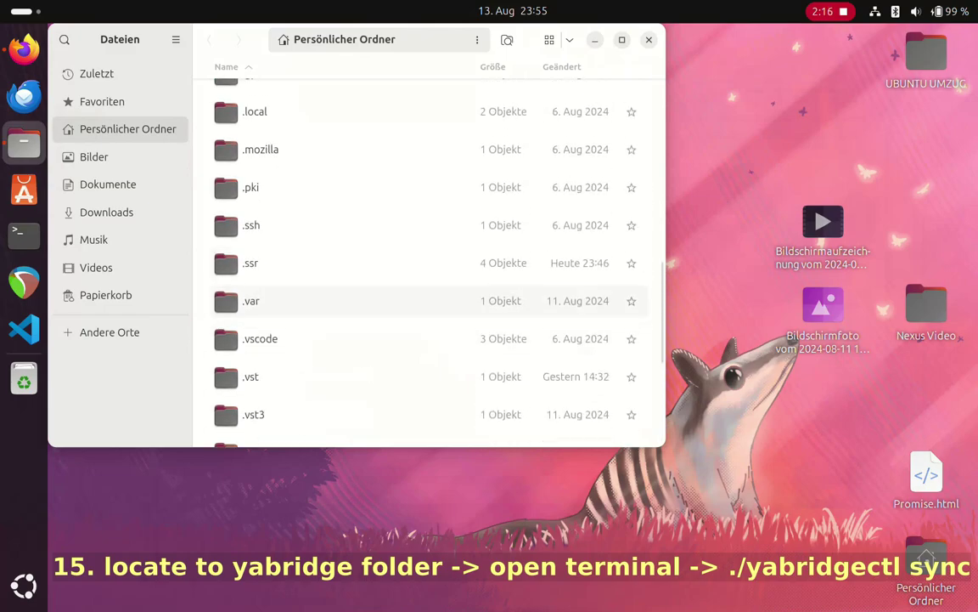
{"action": "double_click", "coordinate": [255, 201]}
{"action": "double_click", "coordinate": [253, 104]}
{"action": "double_click", "coordinate": [263, 106]}
{"action": "scroll", "coordinate": [425, 256], "scroll_direction": "down", "scroll_amount": 4}
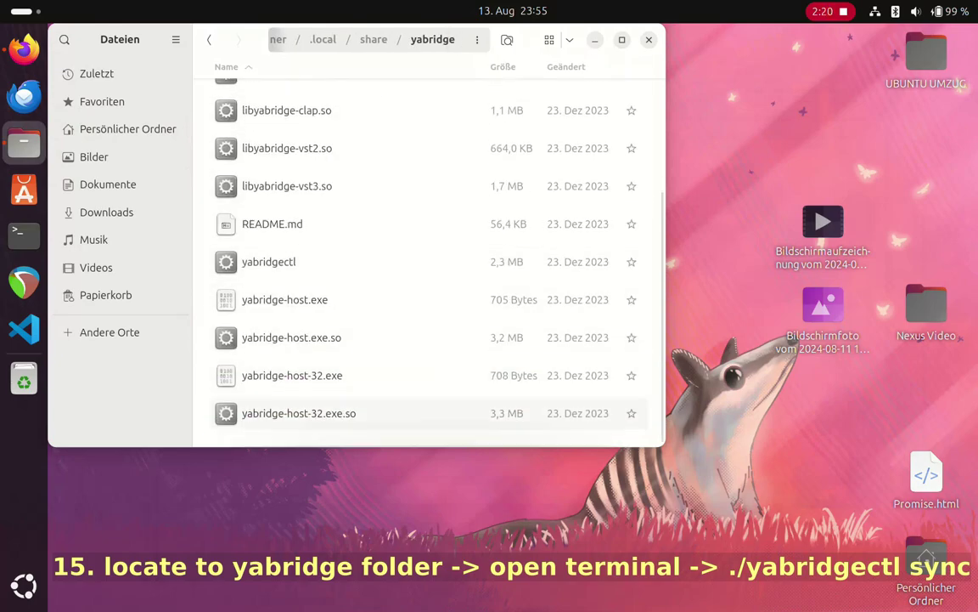
Open a terminal in the yabridge folder and move its window so the folder's file names stay visible.
{"action": "right_click", "coordinate": [307, 240]}
{"action": "left_click", "coordinate": [357, 384]}
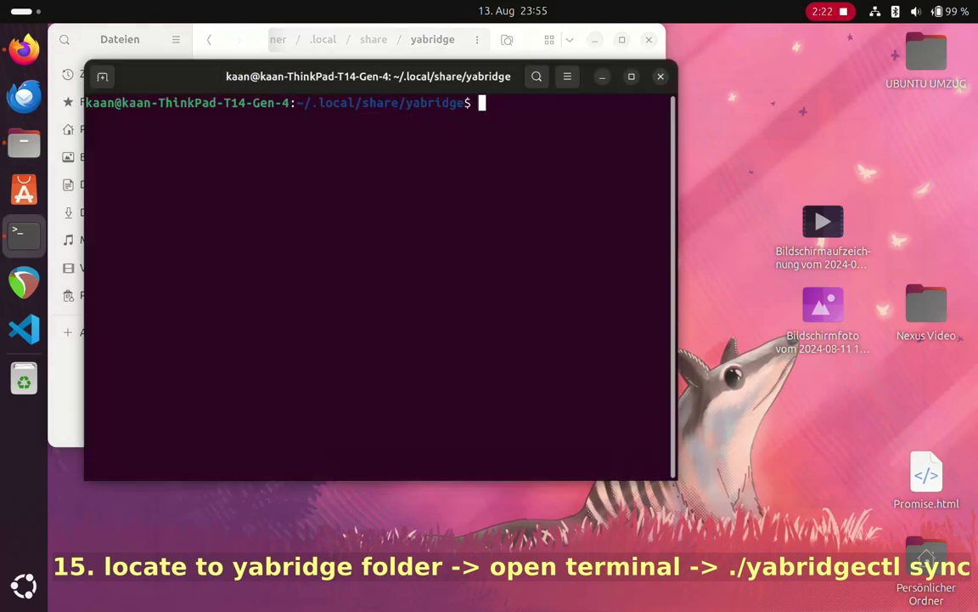
{"action": "left_click_drag", "start_coordinate": [367, 77], "coordinate": [619, 151]}
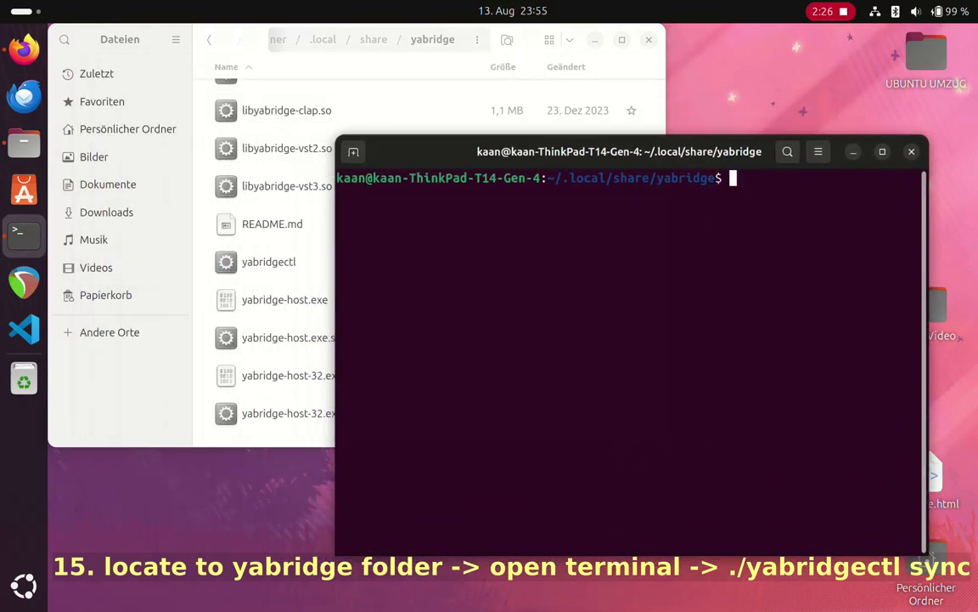
Try to query the plugin status with the command ./yabridge status.
{"action": "type", "text": "./yabridg"}
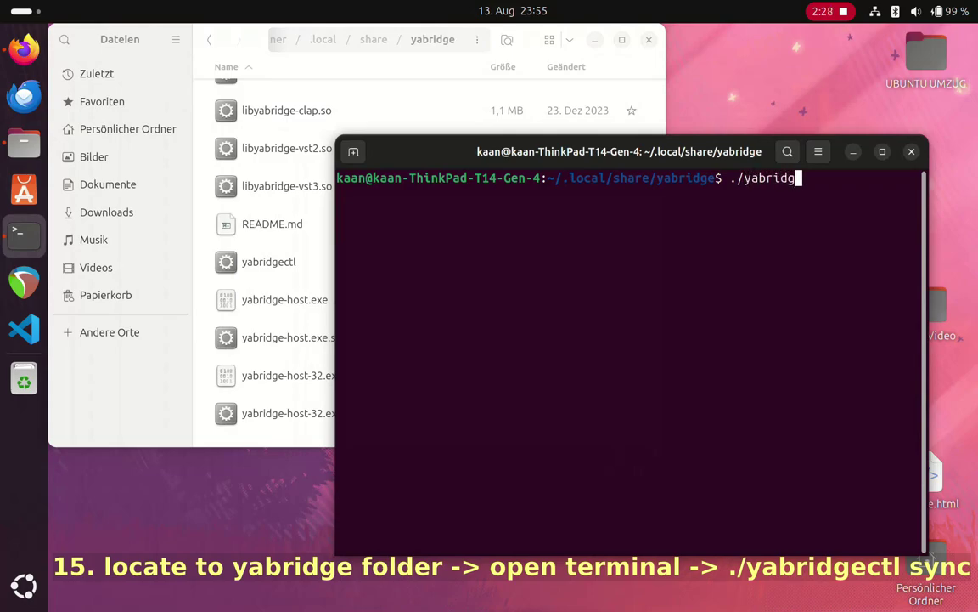
{"action": "type", "text": "e status"}
{"action": "key", "text": "Return"}
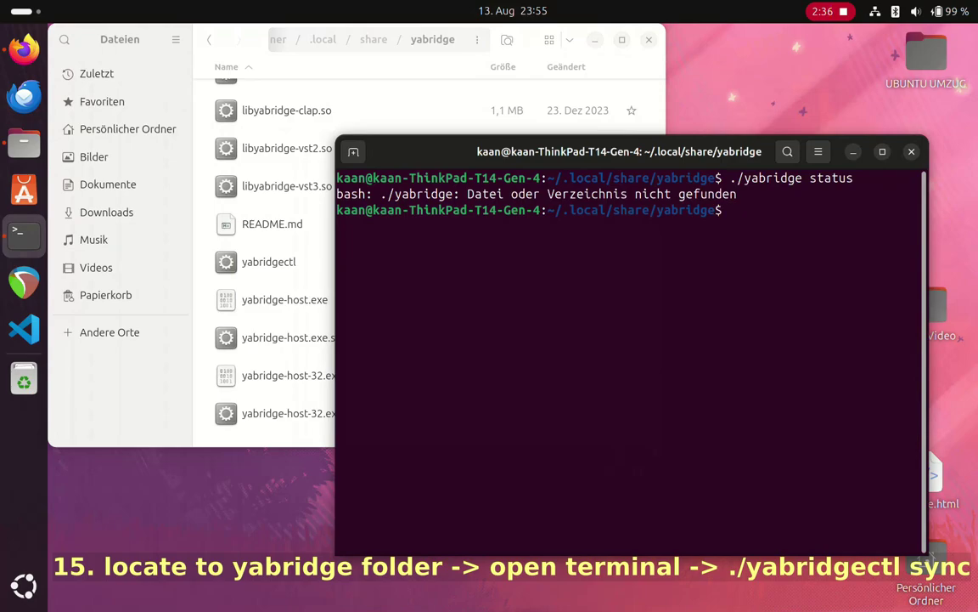
Recall the status command, correct it to ./yabridgectl status, and run it to examine the registered plugin folders.
{"action": "key", "text": "Up"}
{"action": "key", "text": "Left"}
{"action": "key", "text": "Left"}
{"action": "key", "text": "Left"}
{"action": "key", "text": "Left"}
{"action": "key", "text": "Left"}
{"action": "key", "text": "Left"}
{"action": "key", "text": "Left"}
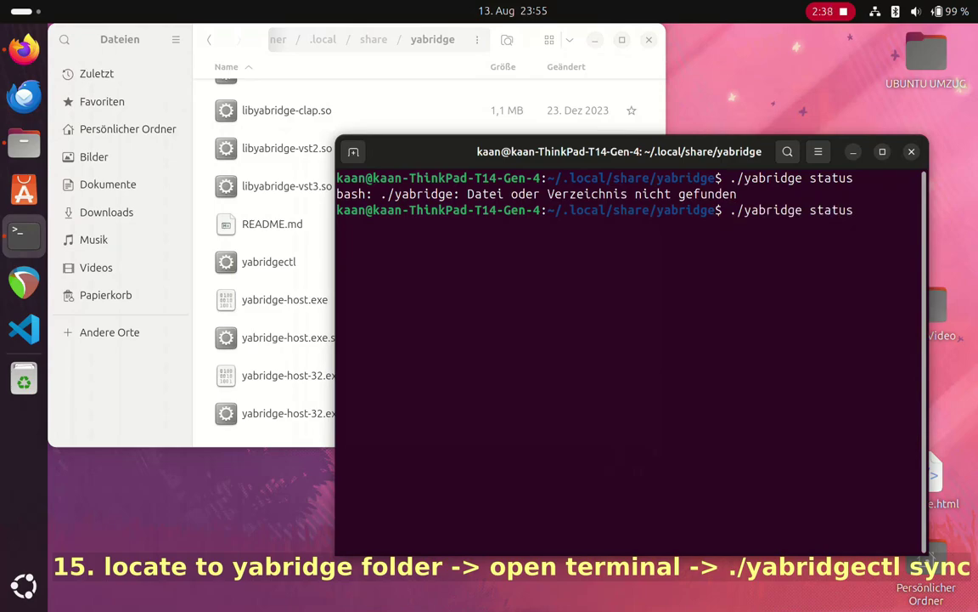
{"action": "type", "text": "ctl"}
{"action": "key", "text": "Return"}
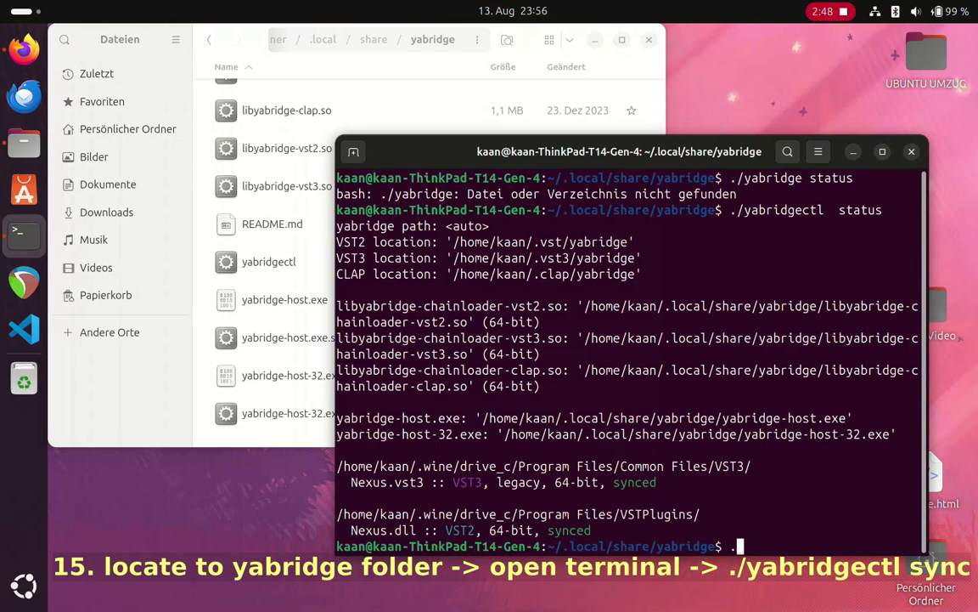
Run ./yabridgectl sync and close the terminal and file manager windows.
{"action": "type", "text": "./yabridgec"}
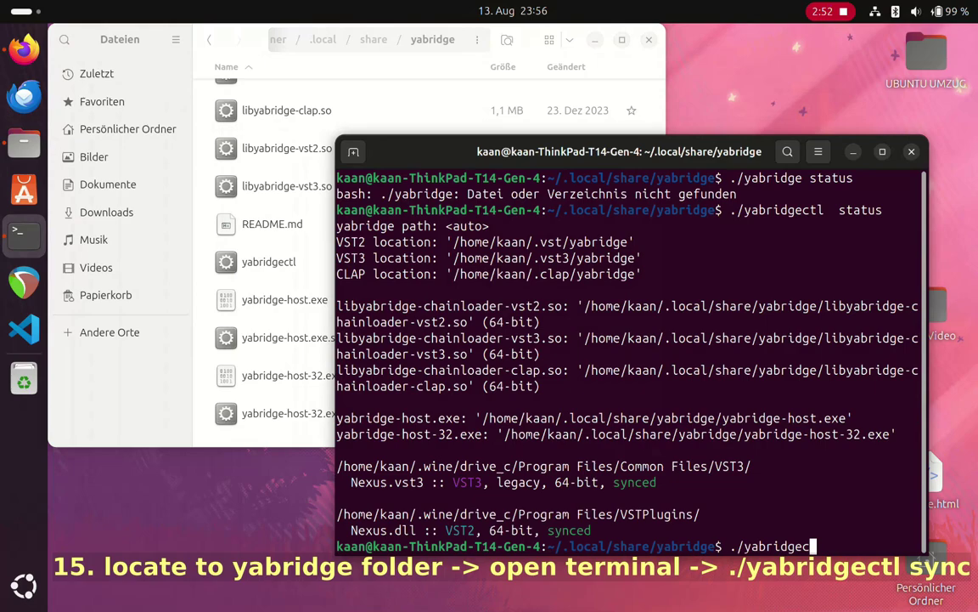
{"action": "type", "text": "tl sync"}
{"action": "key", "text": "alt+F4"}
{"action": "key", "text": "alt+F4"}
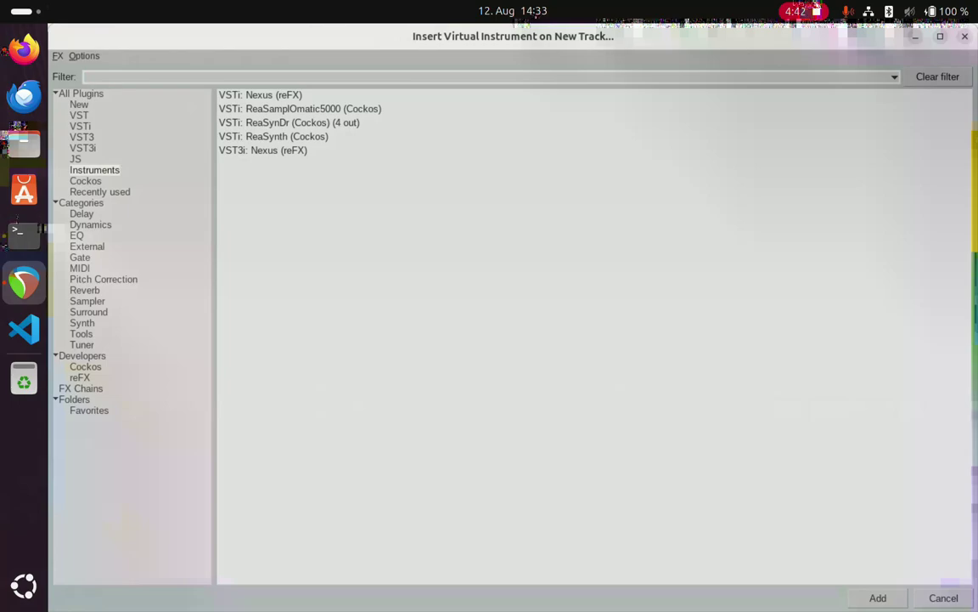
Add VST3i: Nexus (reFX) as the virtual instrument on a new REAPER track and acknowledge the activation message.
{"action": "left_click", "coordinate": [262, 150]}
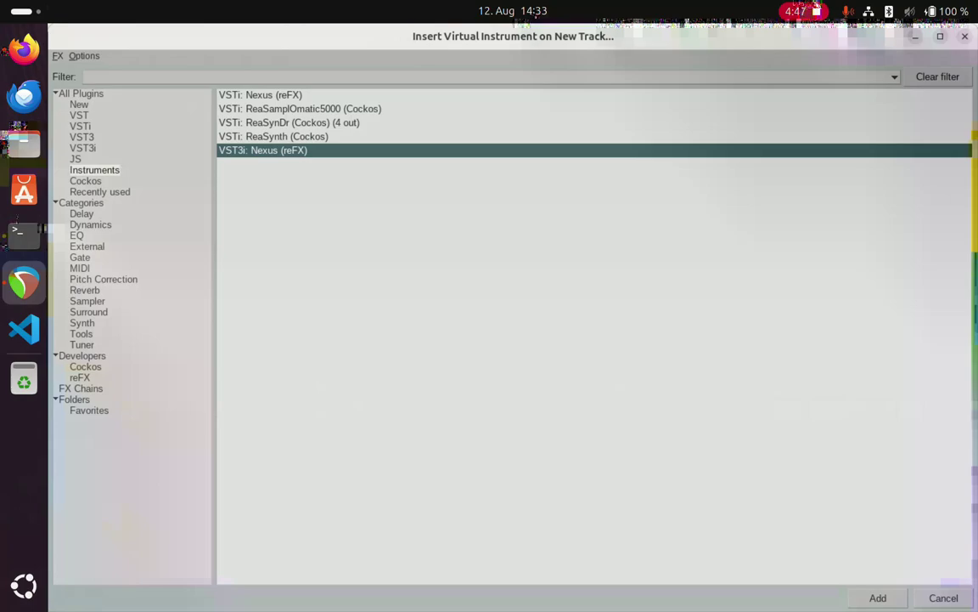
{"action": "key", "text": "Tab"}
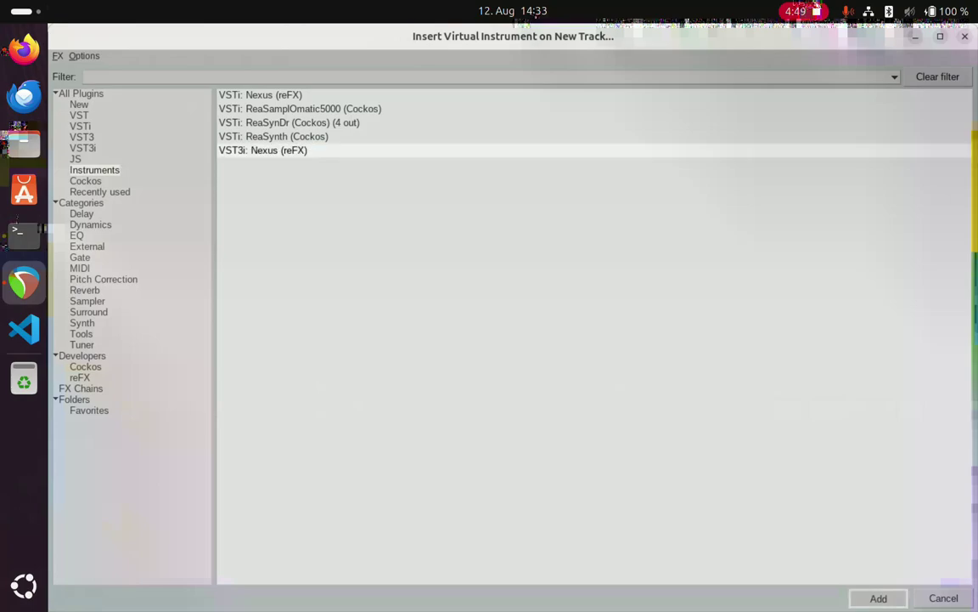
{"action": "key", "text": "Return"}
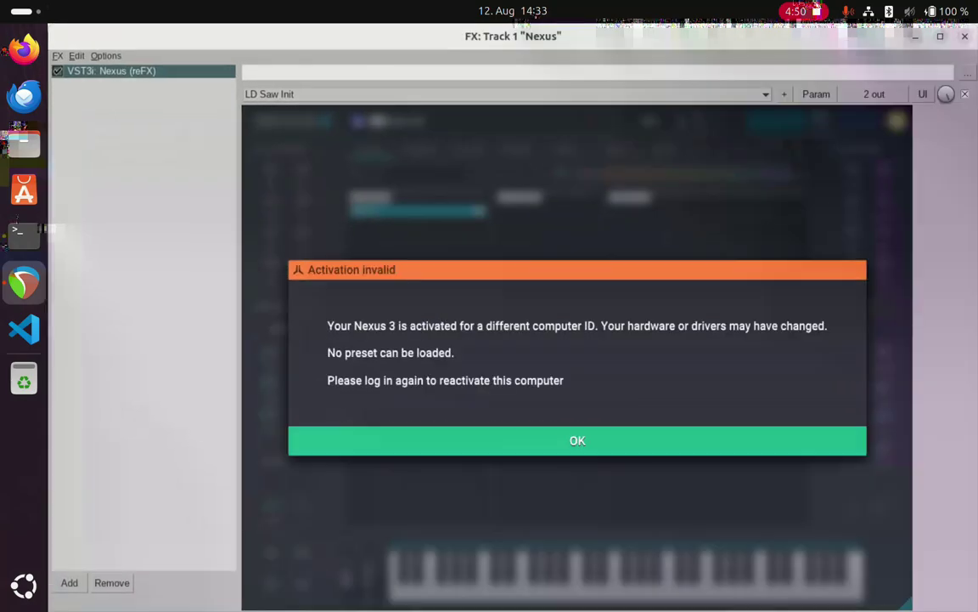
{"action": "key", "text": "Return"}
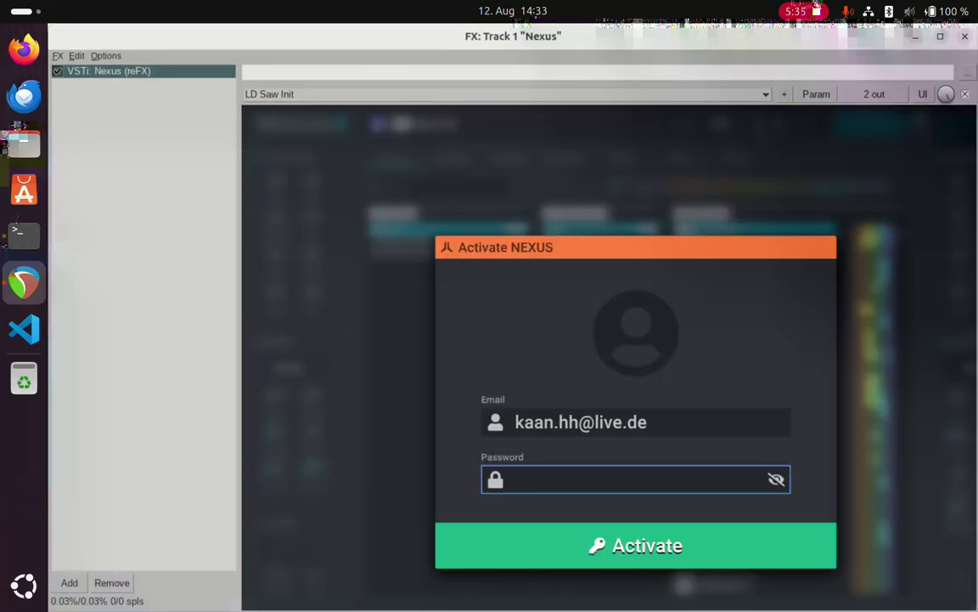
Paste the account password into the NEXUS activation form, activate the plugin, and close its FX window.
{"action": "right_click", "coordinate": [530, 488]}
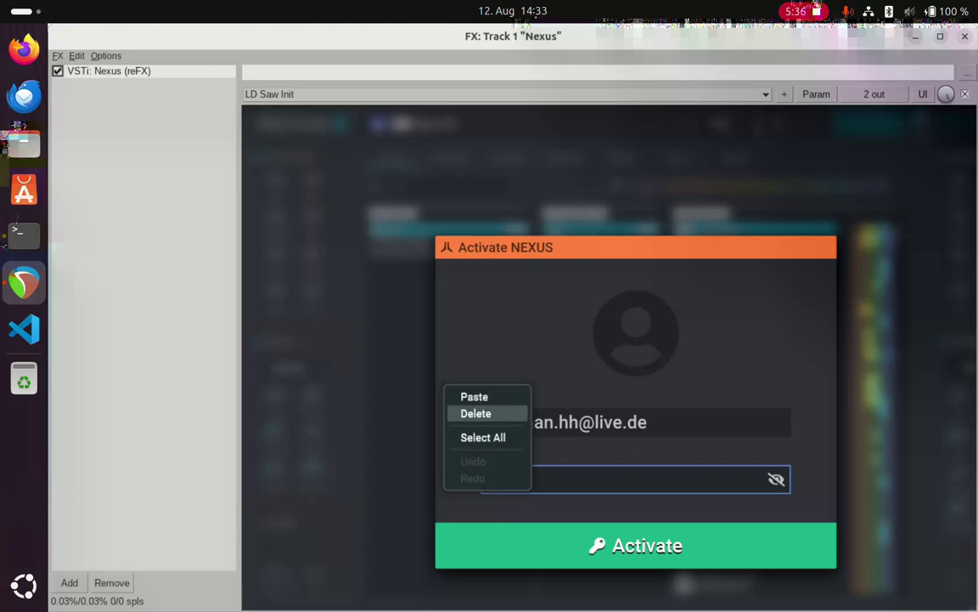
{"action": "left_click", "coordinate": [474, 396]}
{"action": "left_click", "coordinate": [635, 545]}
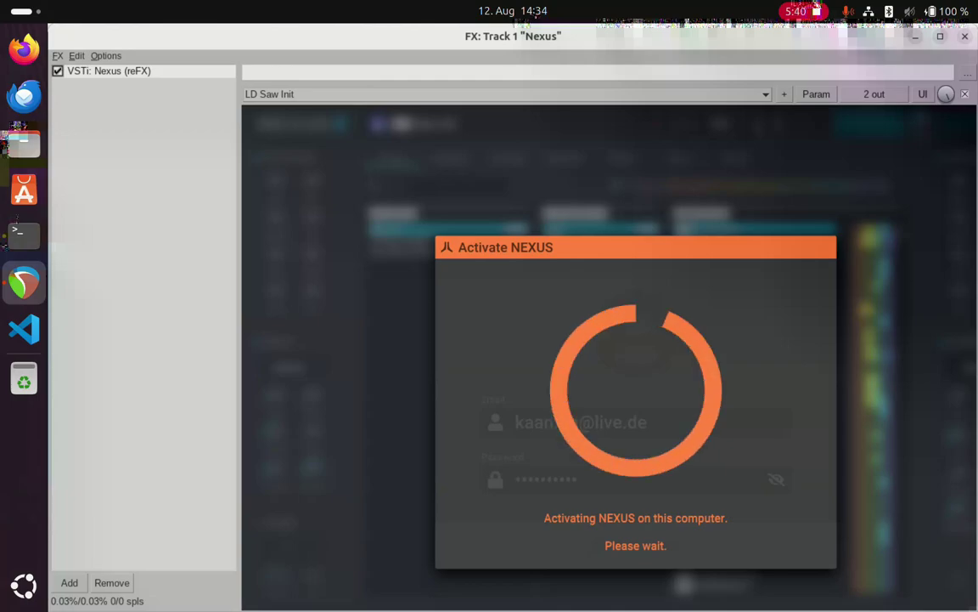
{"action": "key", "text": "Escape"}
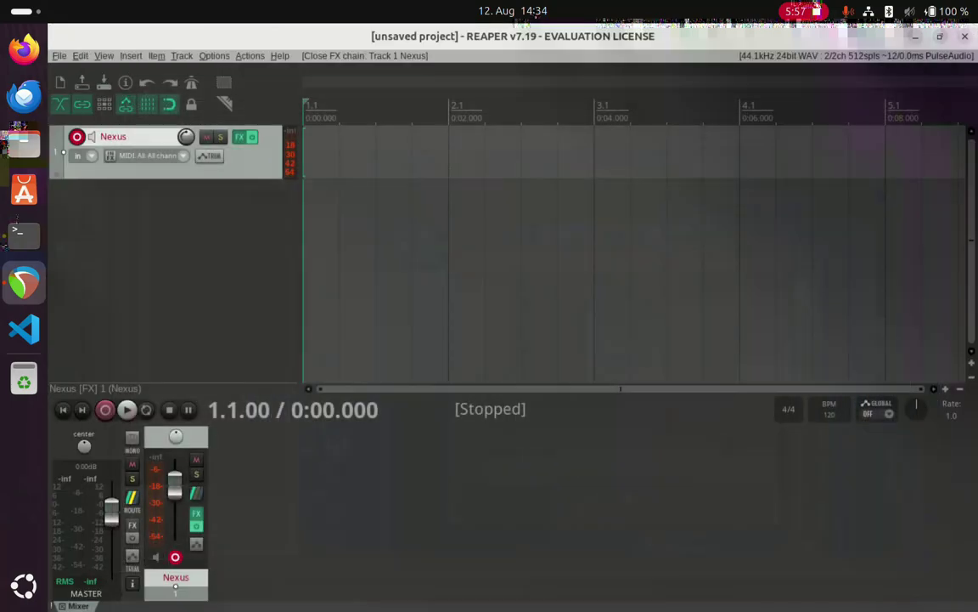
Remove the existing Nexus track and insert the VST3i Nexus (reFX) instrument on a new track.
{"action": "right_click", "coordinate": [254, 160]}
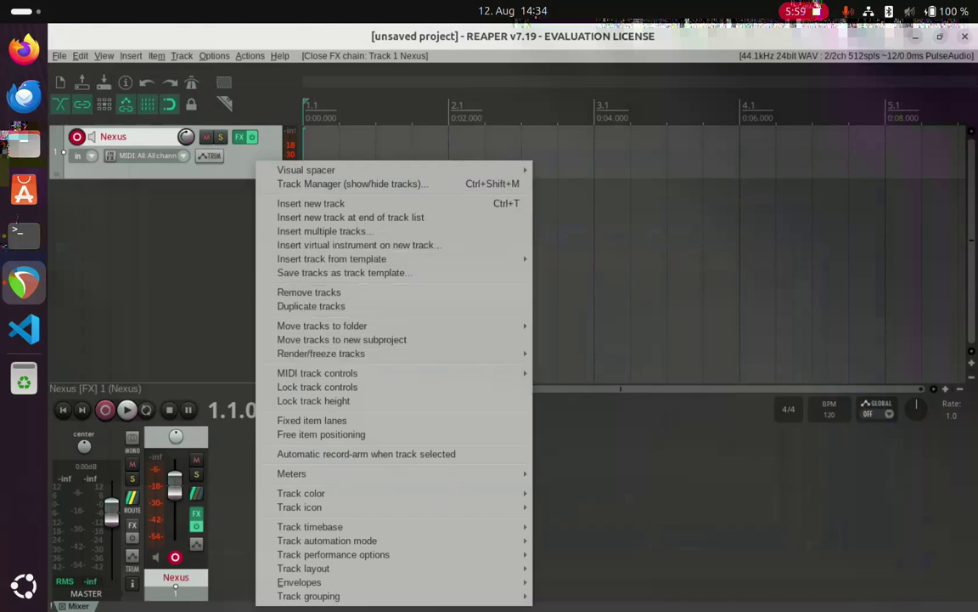
{"action": "left_click", "coordinate": [309, 292]}
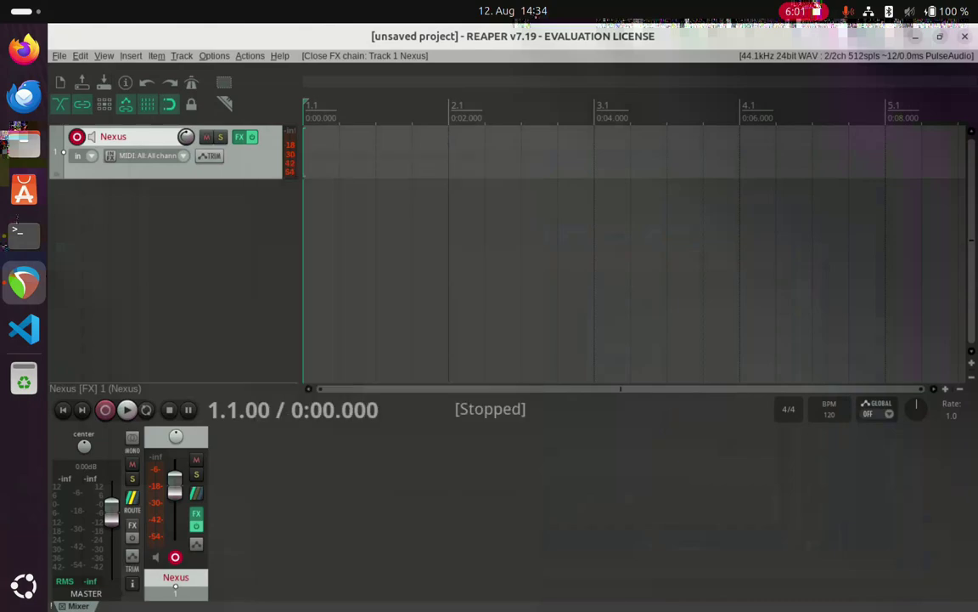
{"action": "right_click", "coordinate": [132, 166]}
{"action": "left_click", "coordinate": [195, 211]}
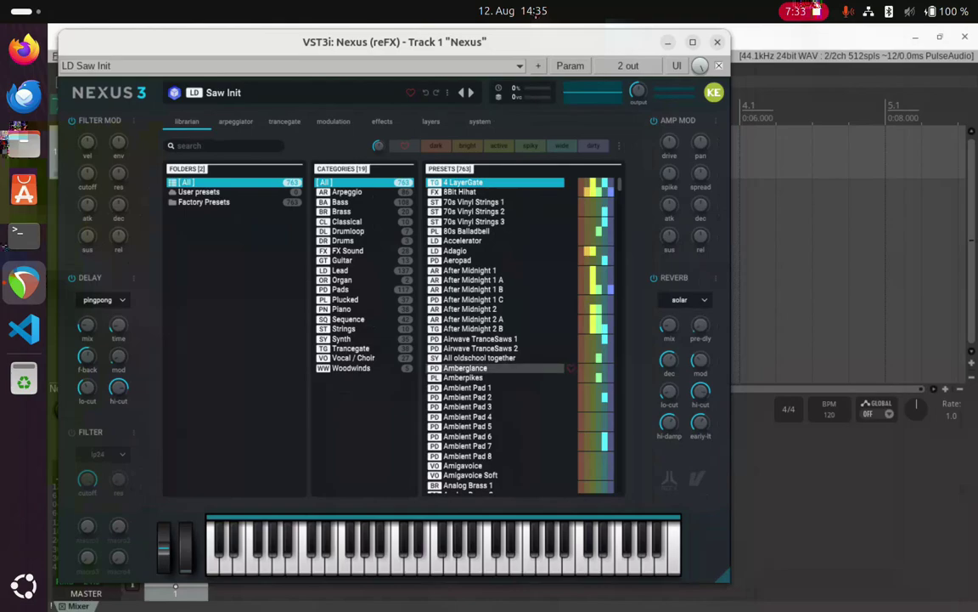
Step through the preset categories in the Nexus librarian down to Lead.
{"action": "key", "text": "Down"}
{"action": "key", "text": "Down"}
{"action": "key", "text": "Down"}
{"action": "key", "text": "Down"}
{"action": "key", "text": "Down"}
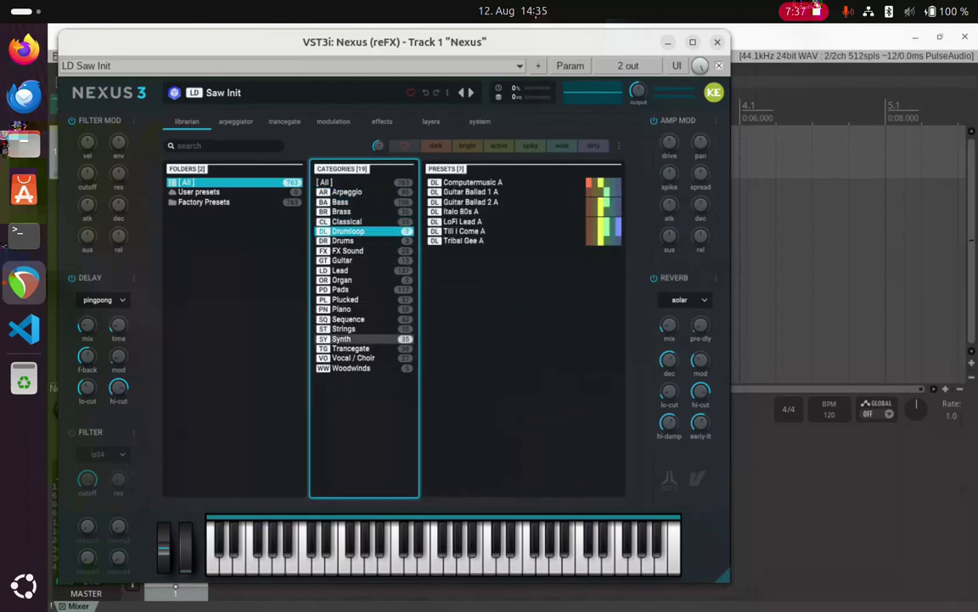
{"action": "key", "text": "Down"}
{"action": "key", "text": "Down"}
{"action": "key", "text": "Down"}
{"action": "key", "text": "Down"}
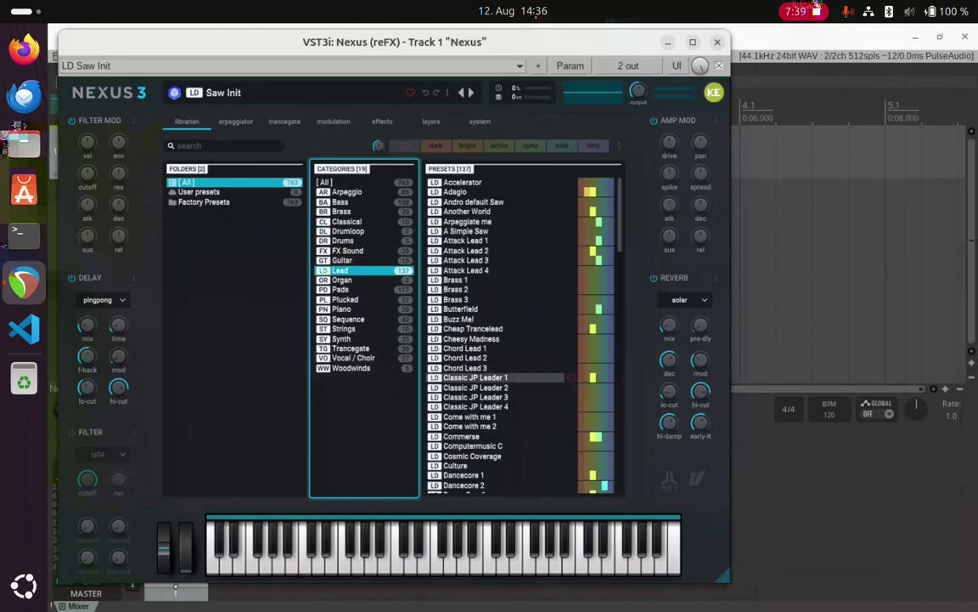